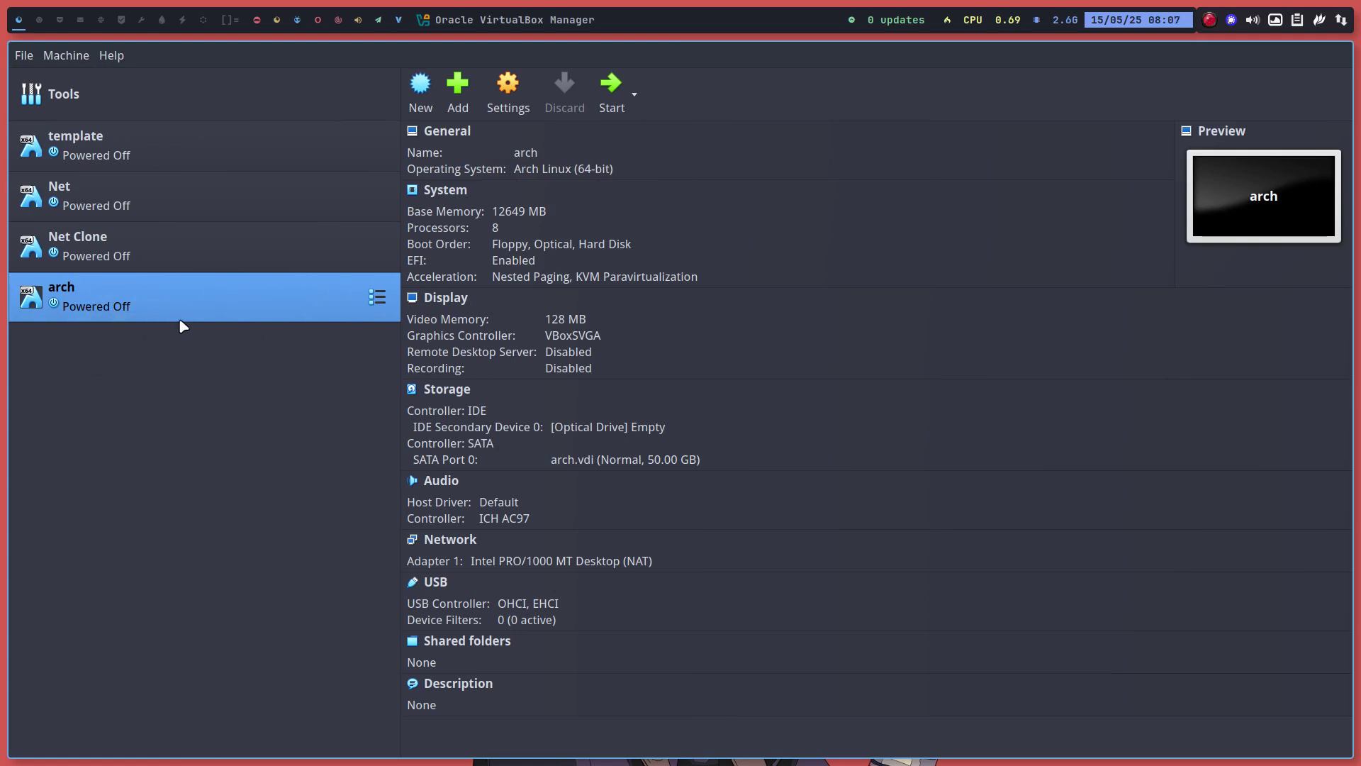
Start the arch VM, boot the default entry, and log in with the account password.
{"action": "left_click", "coordinate": [611, 93]}
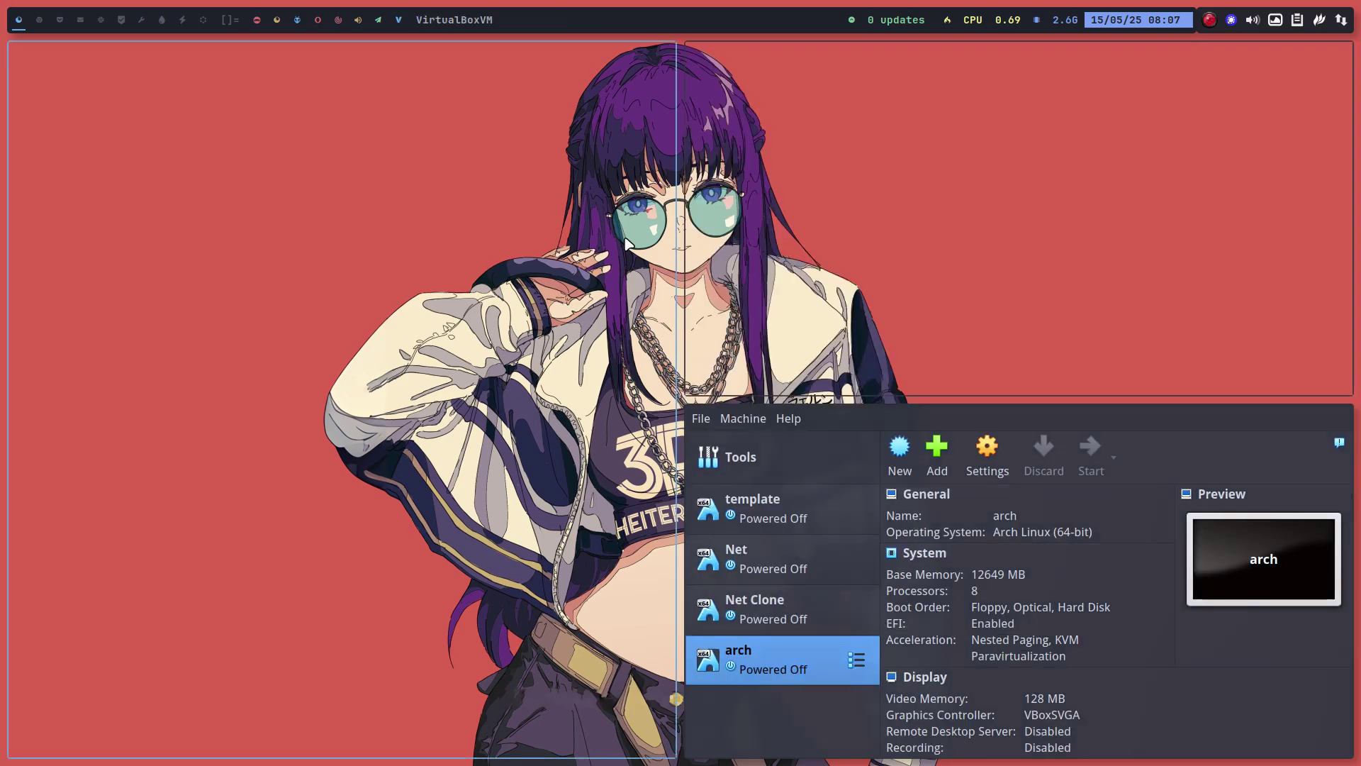
{"action": "key", "text": "Return"}
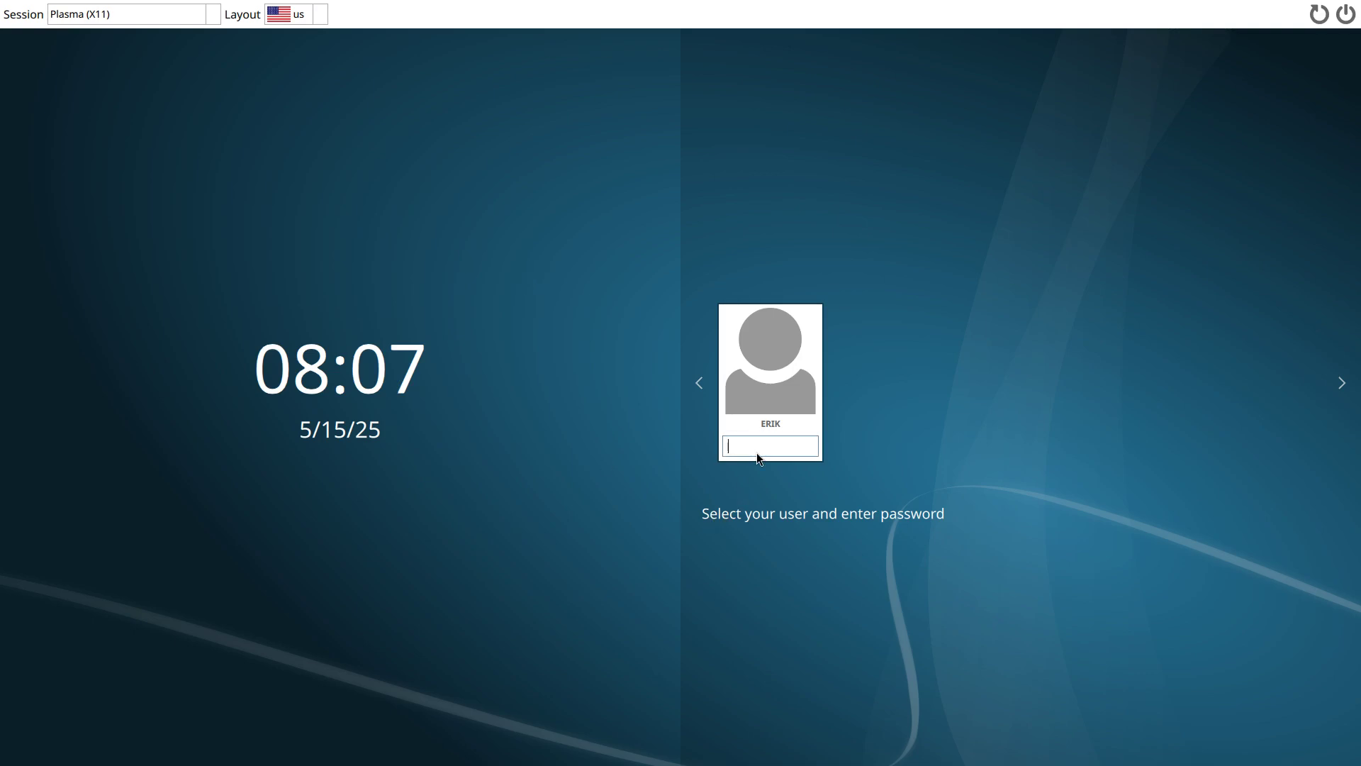
{"action": "type", "text": "*****"}
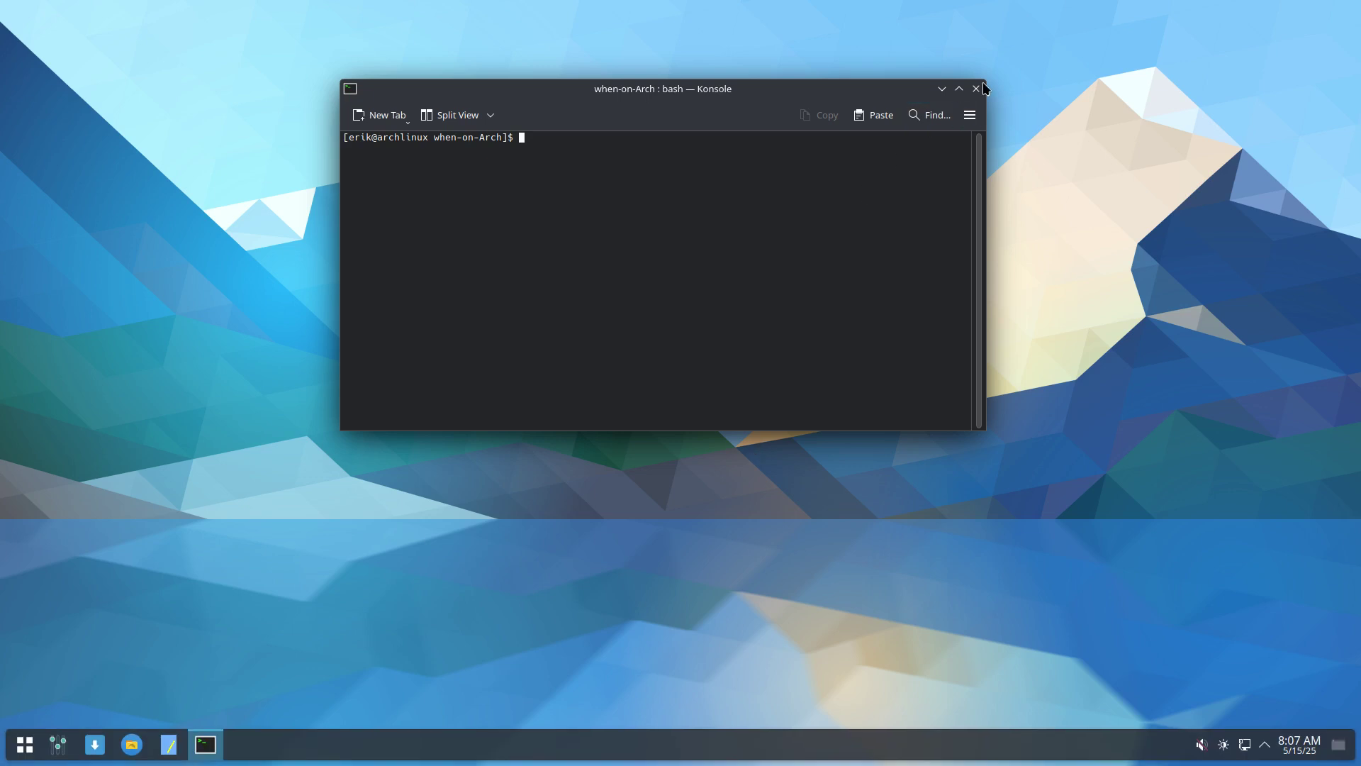
Close Konsole and bring up System Settings' Icons page, showing Surfn Plasma Dark as current.
{"action": "left_click", "coordinate": [979, 86]}
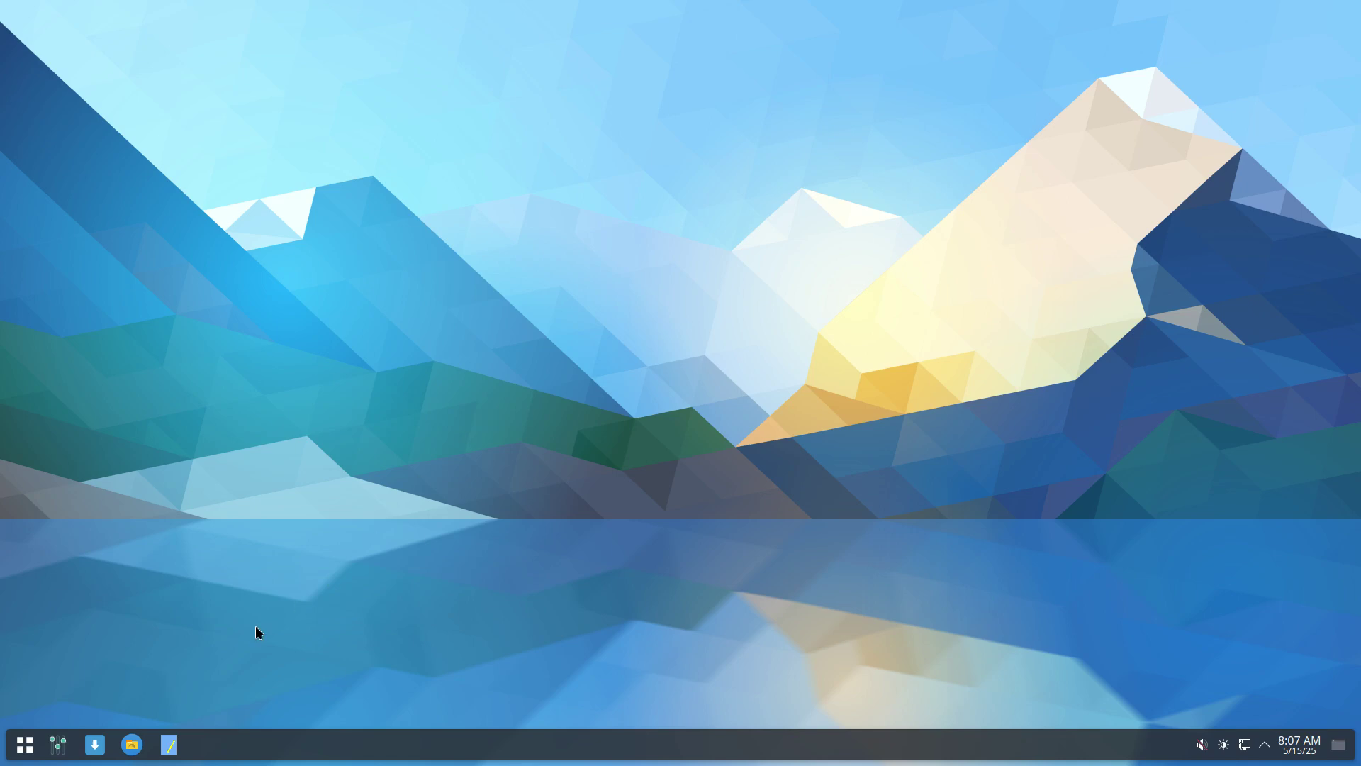
{"action": "left_click", "coordinate": [25, 748]}
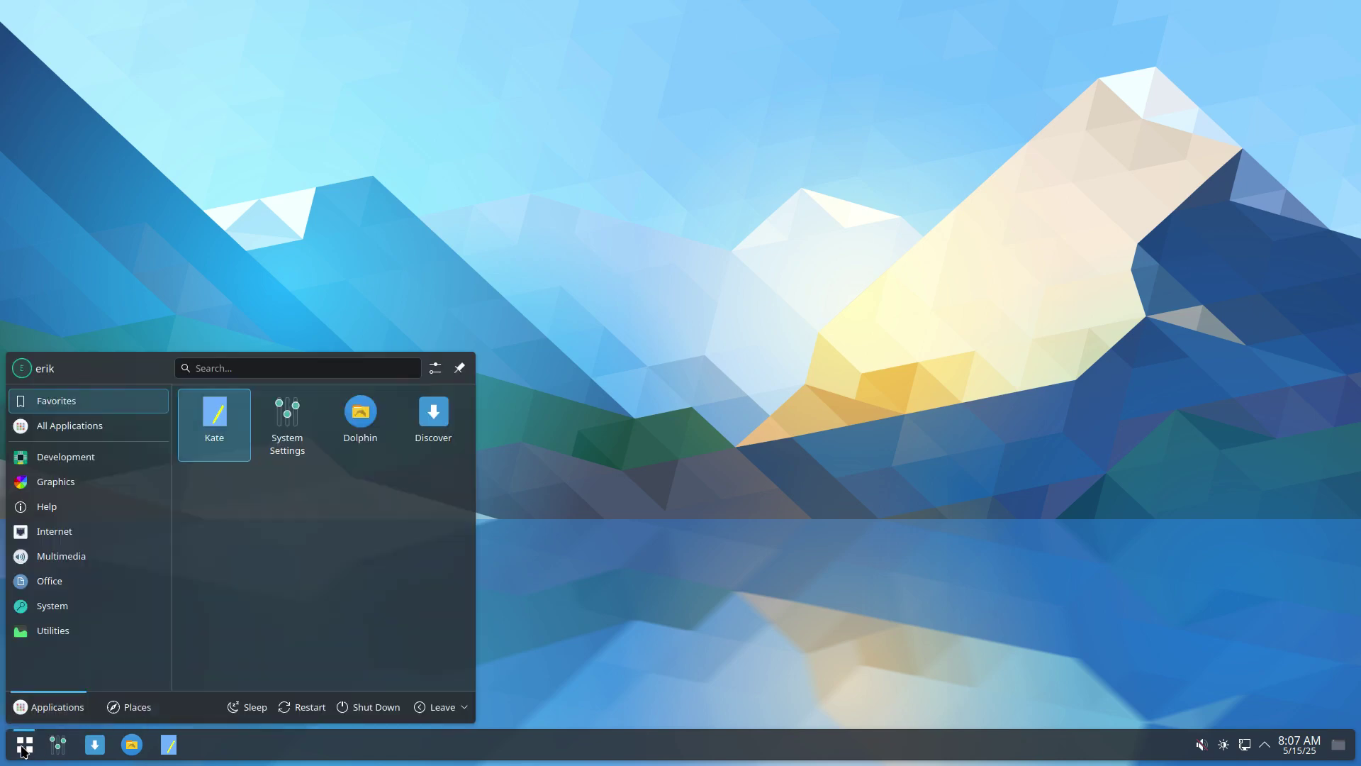
{"action": "left_click", "coordinate": [288, 427]}
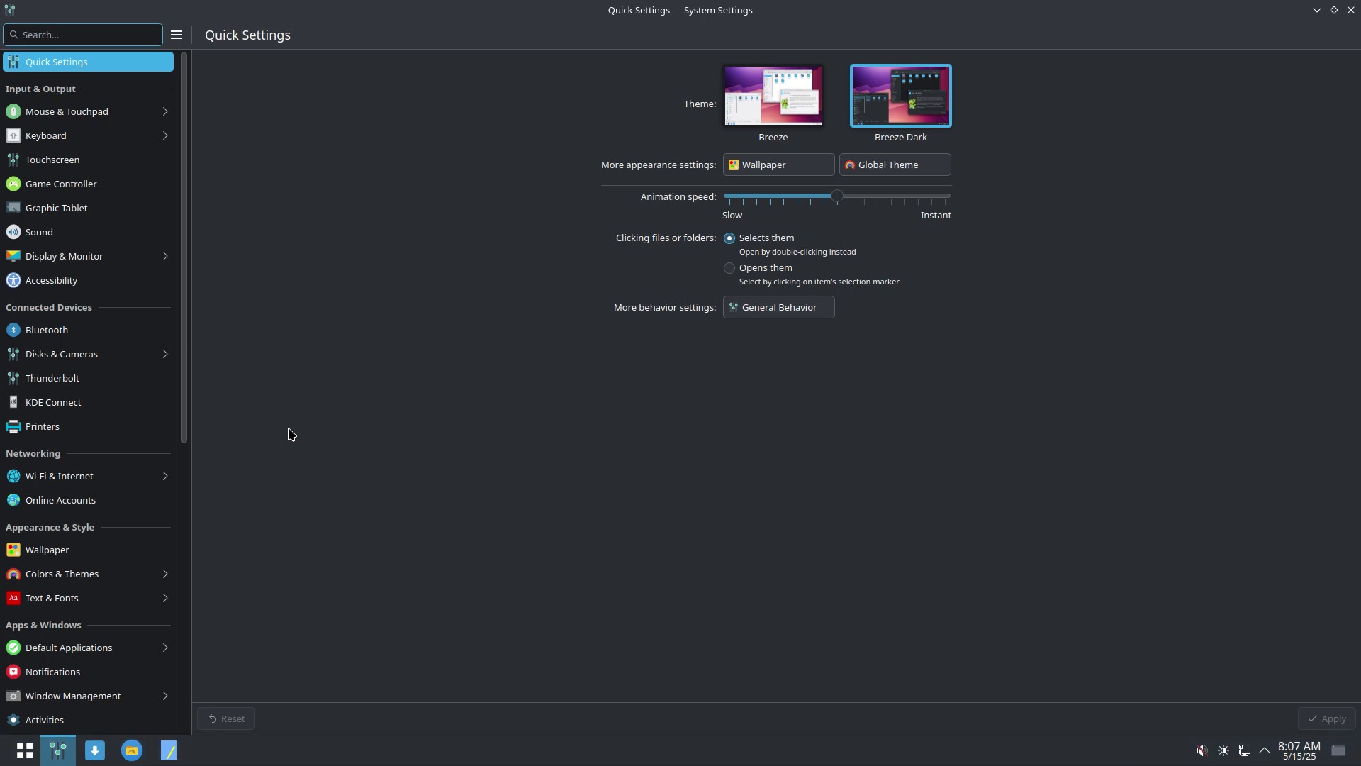
{"action": "left_click", "coordinate": [99, 577]}
{"action": "left_click", "coordinate": [299, 213]}
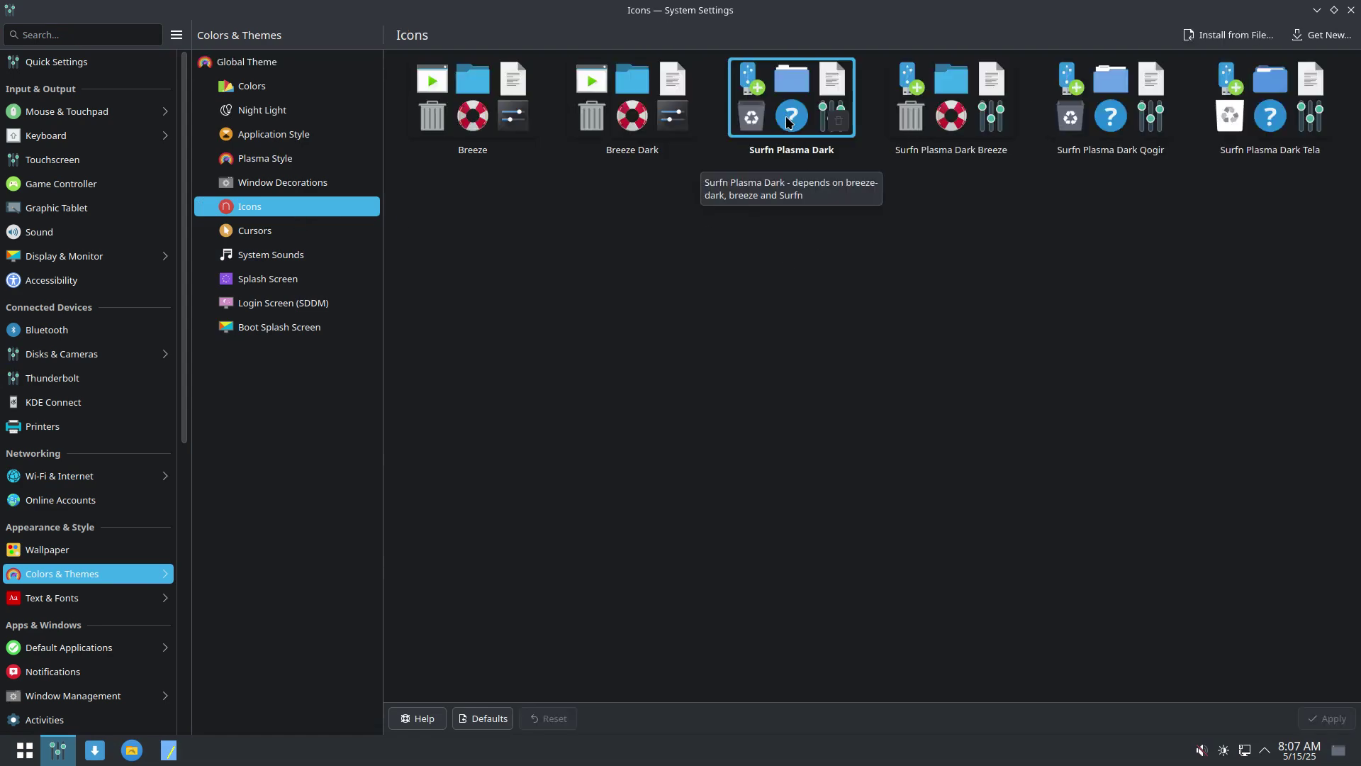
{"action": "double_click", "coordinate": [950, 44]}
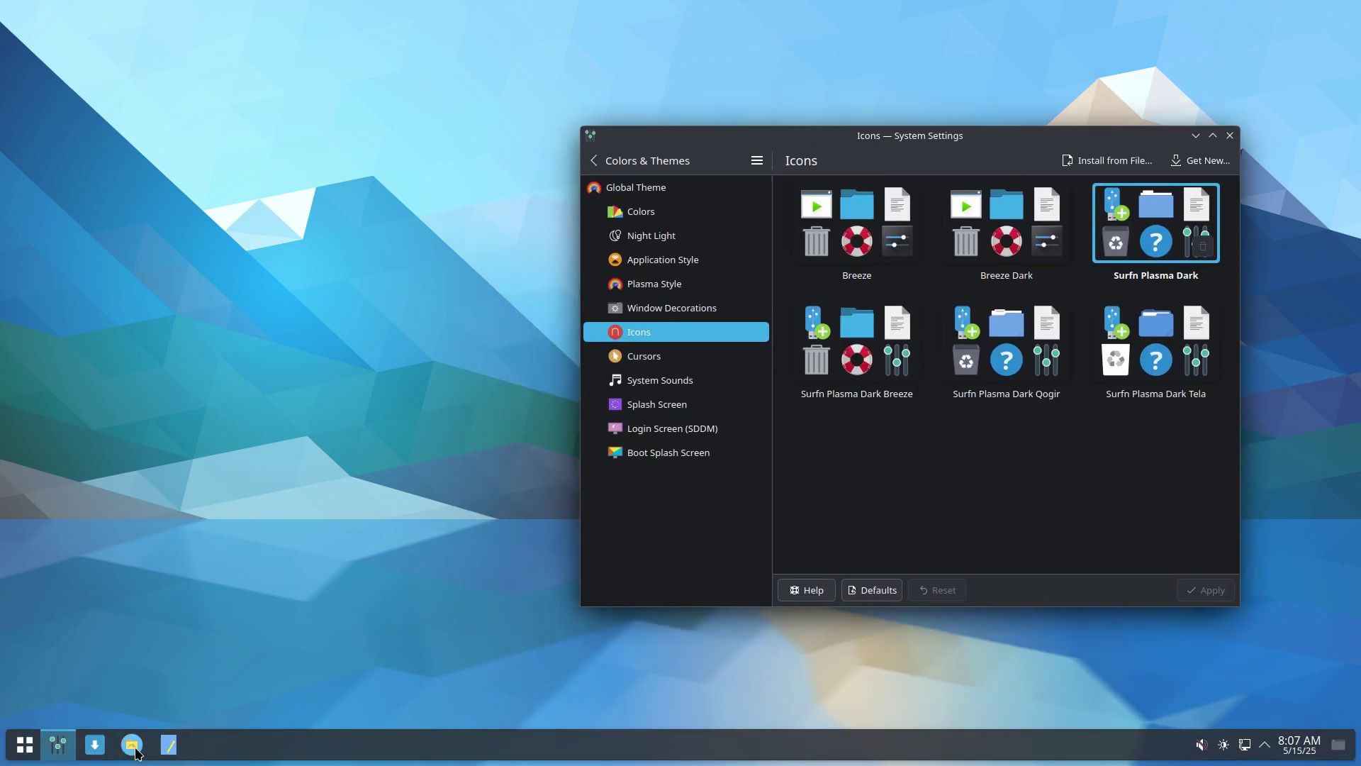
Open Dolphin in the arcolinux-nemesis folder.
{"action": "left_click", "coordinate": [132, 744]}
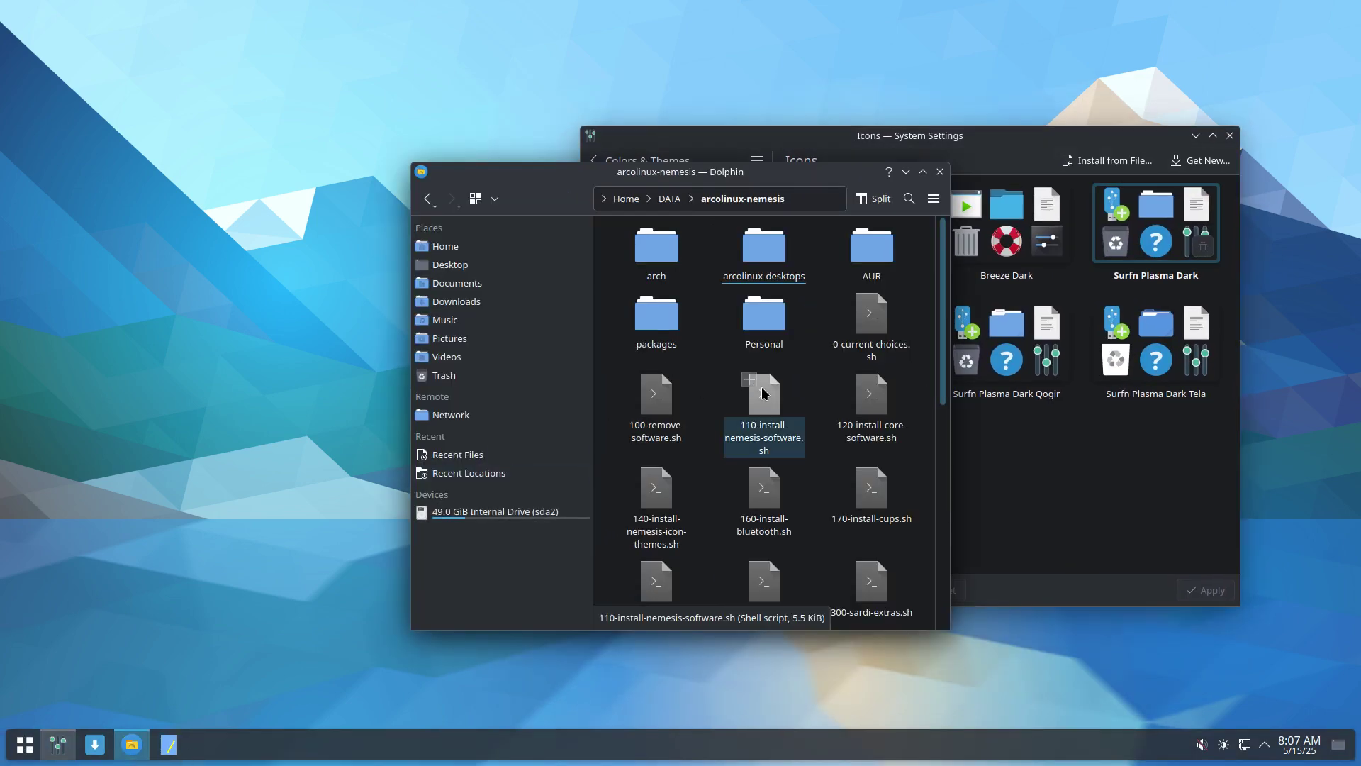
{"action": "left_click", "coordinate": [25, 745]}
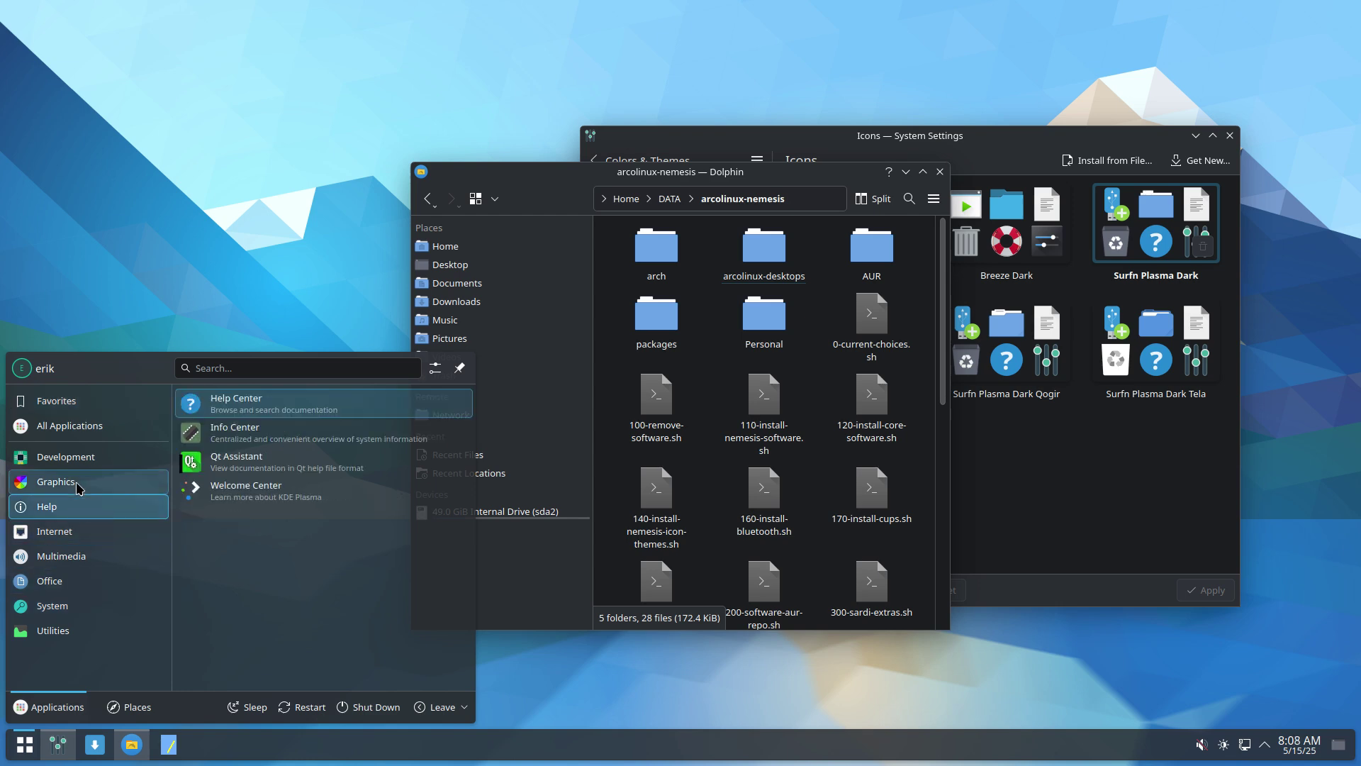
{"action": "mouse_move", "coordinate": [83, 466]}
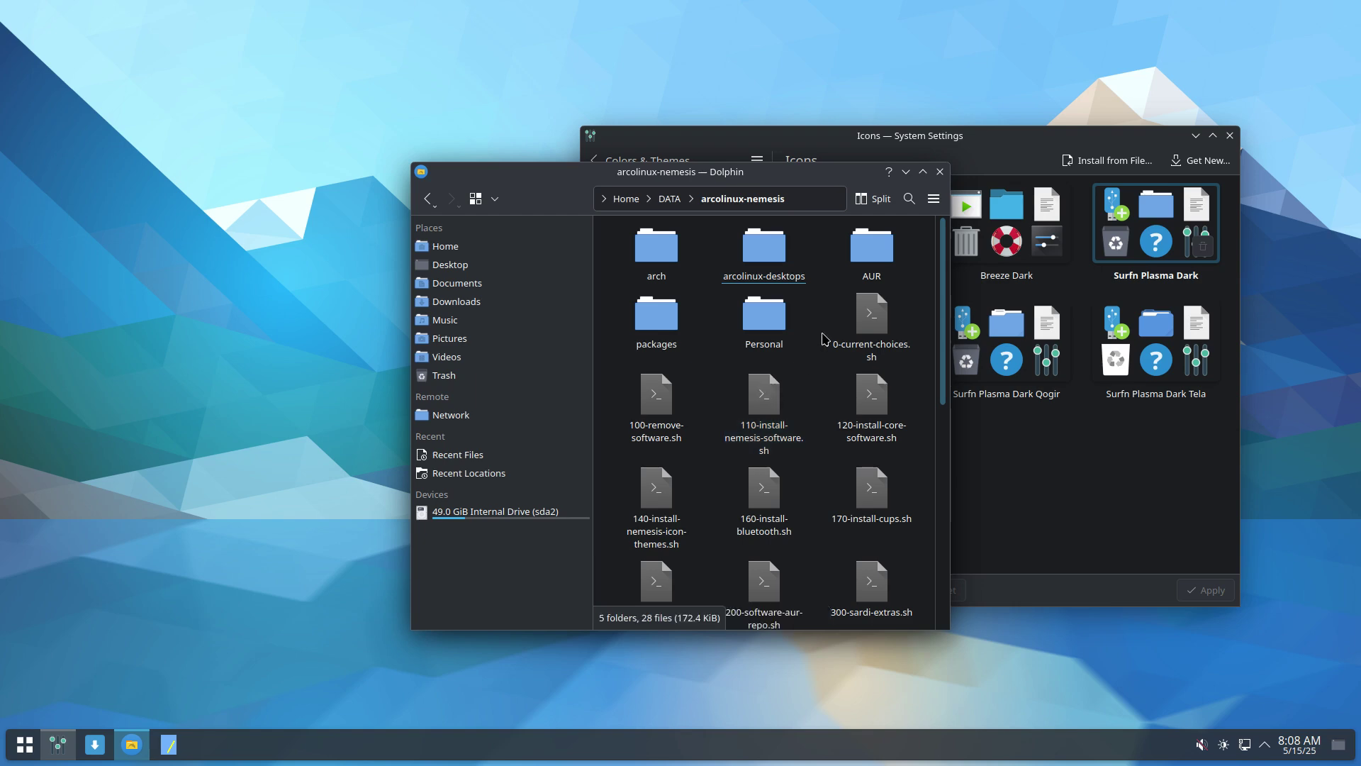
Look through 0-current-choices.sh, 100-remove-software.sh, 110-install-nemesis-software.sh and 120-install-core-software.sh.
{"action": "left_click", "coordinate": [870, 323]}
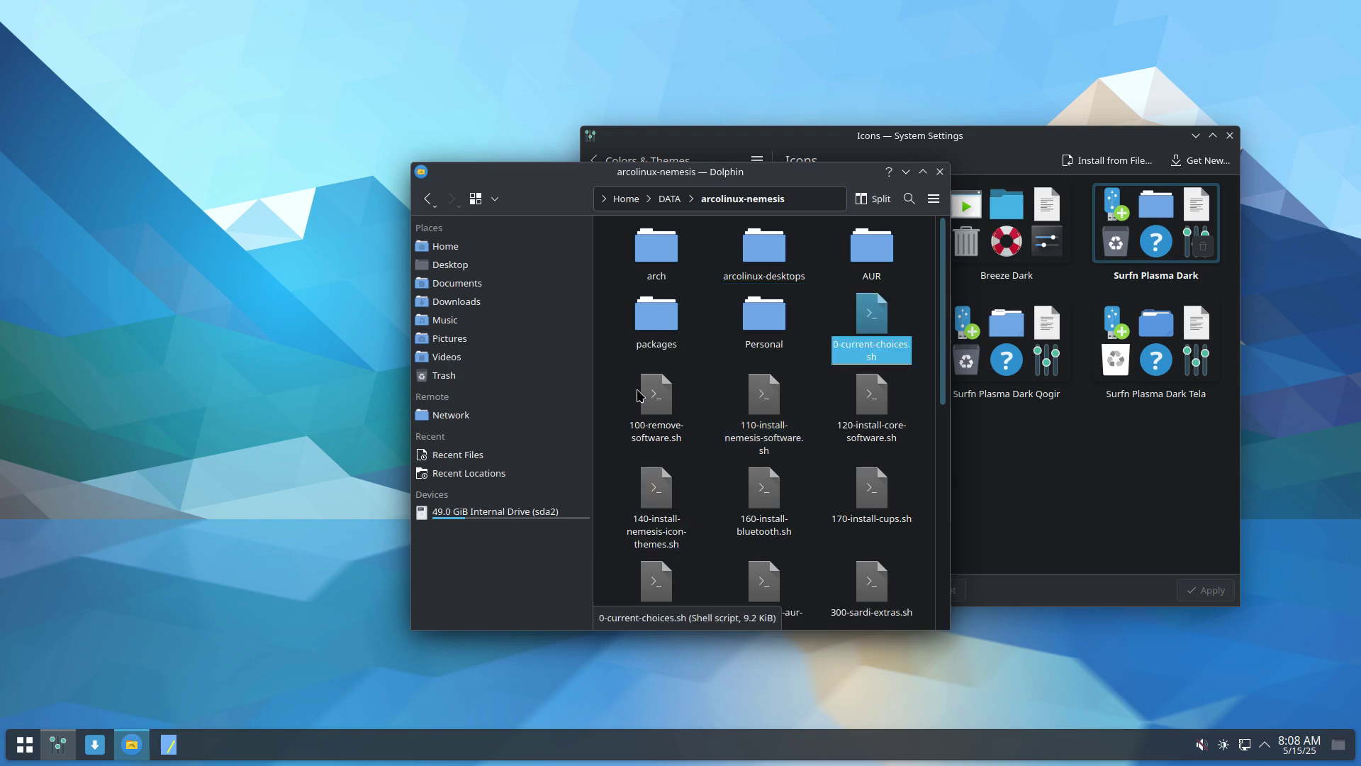
{"action": "left_click_drag", "start_coordinate": [641, 394], "coordinate": [657, 414]}
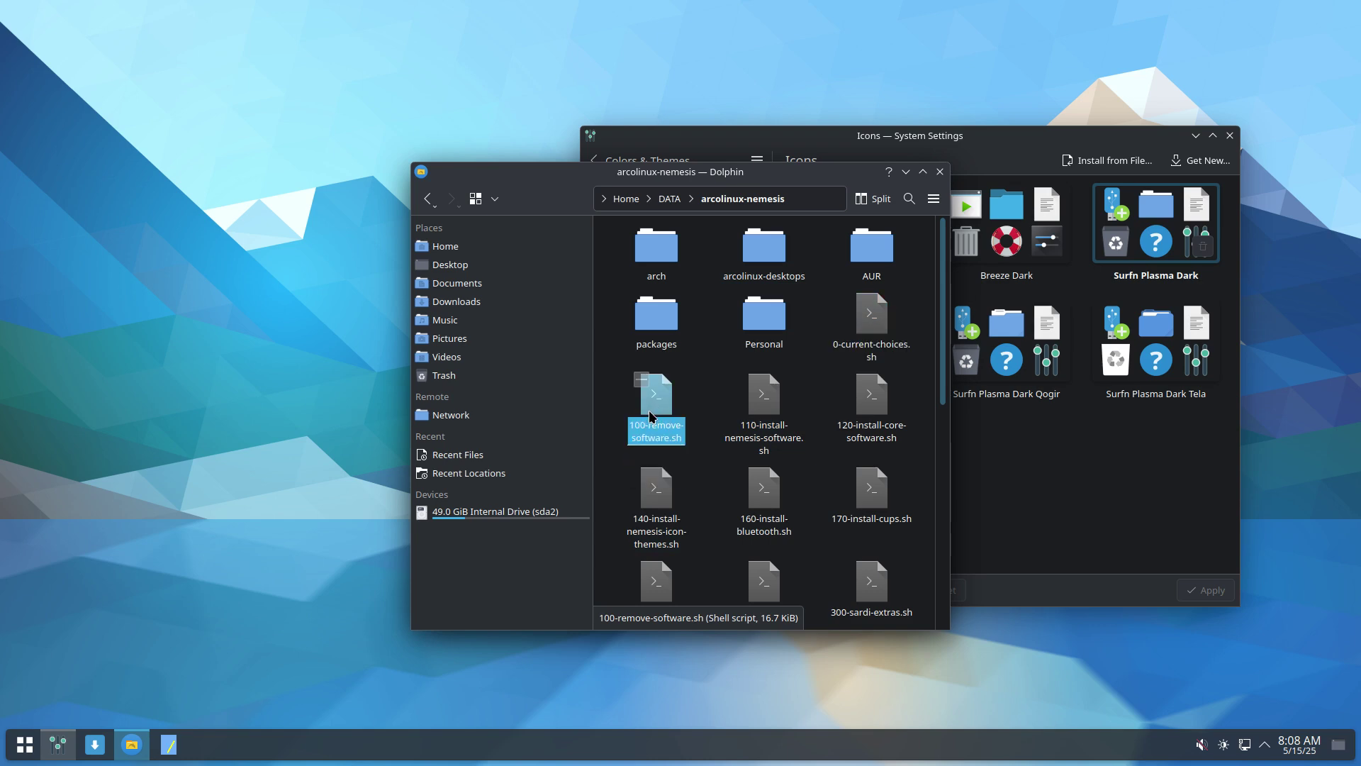
{"action": "left_click", "coordinate": [764, 401]}
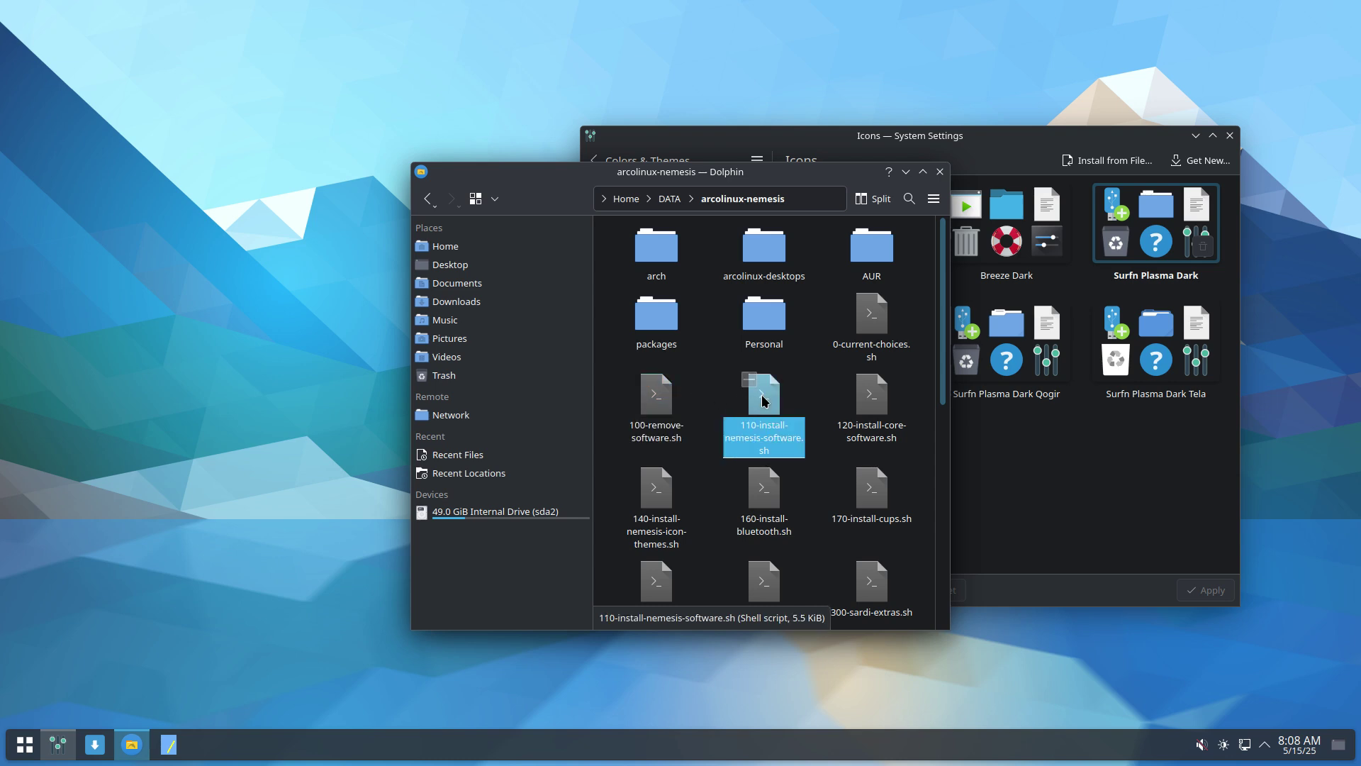
{"action": "left_click", "coordinate": [870, 401]}
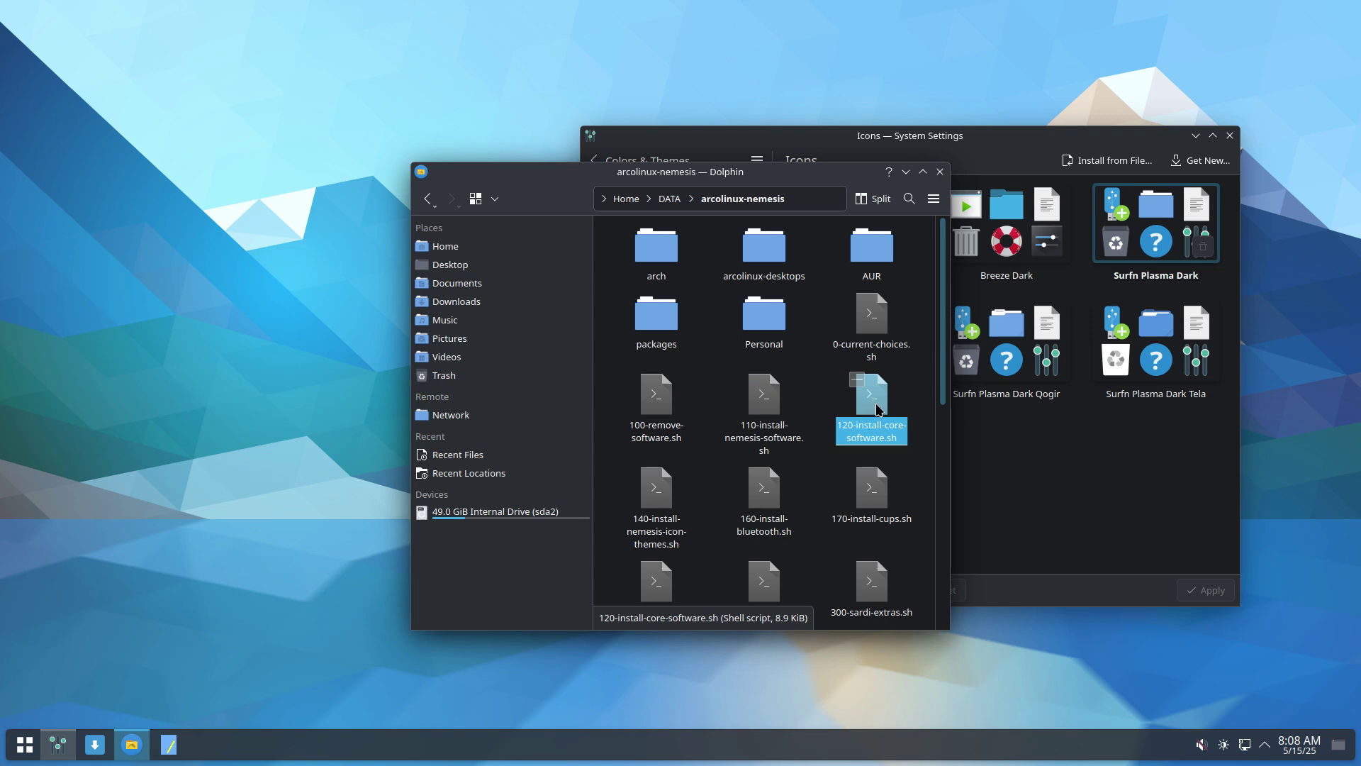
{"action": "double_click", "coordinate": [878, 409]}
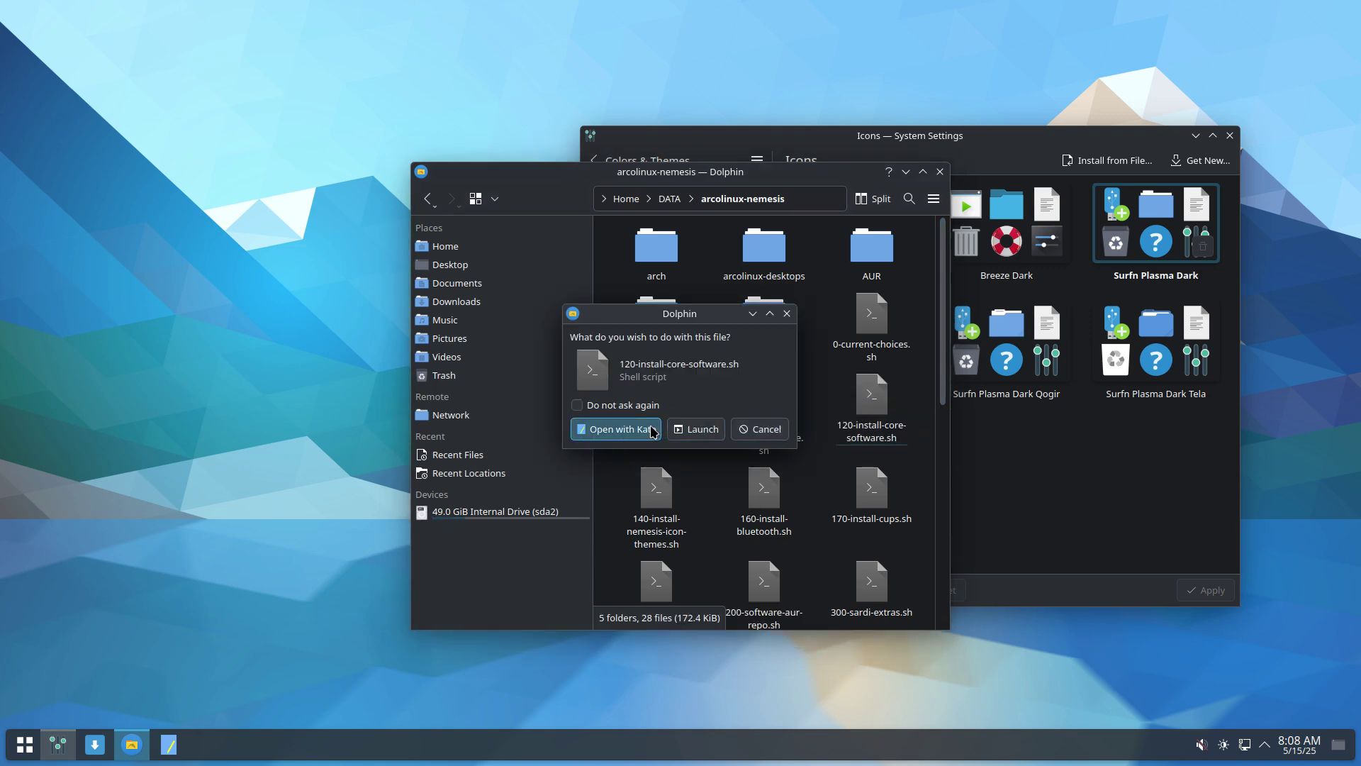
{"action": "left_click", "coordinate": [614, 429]}
{"action": "scroll", "coordinate": [739, 422], "scroll_direction": "down", "scroll_amount": 5}
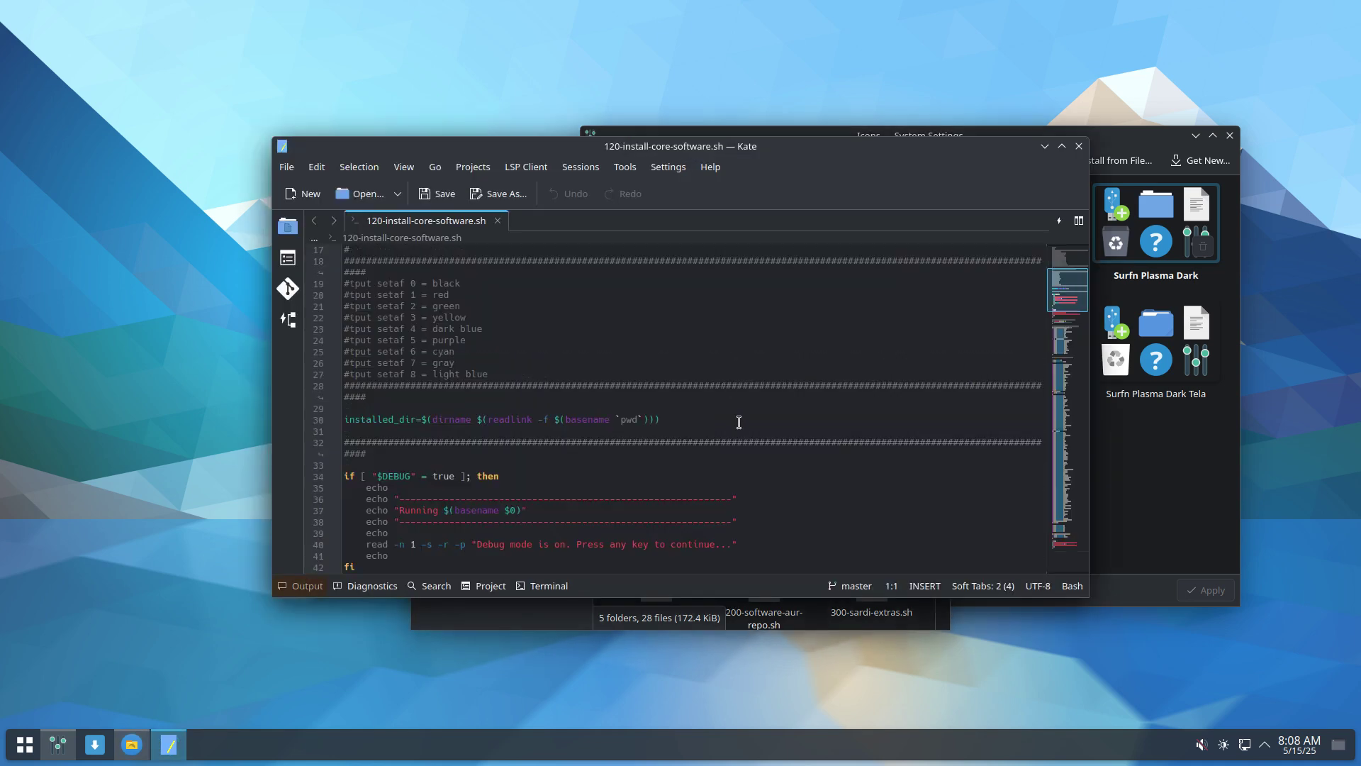
{"action": "scroll", "coordinate": [693, 517], "scroll_direction": "down", "scroll_amount": 6}
{"action": "scroll", "coordinate": [1066, 331], "scroll_direction": "down", "scroll_amount": 2}
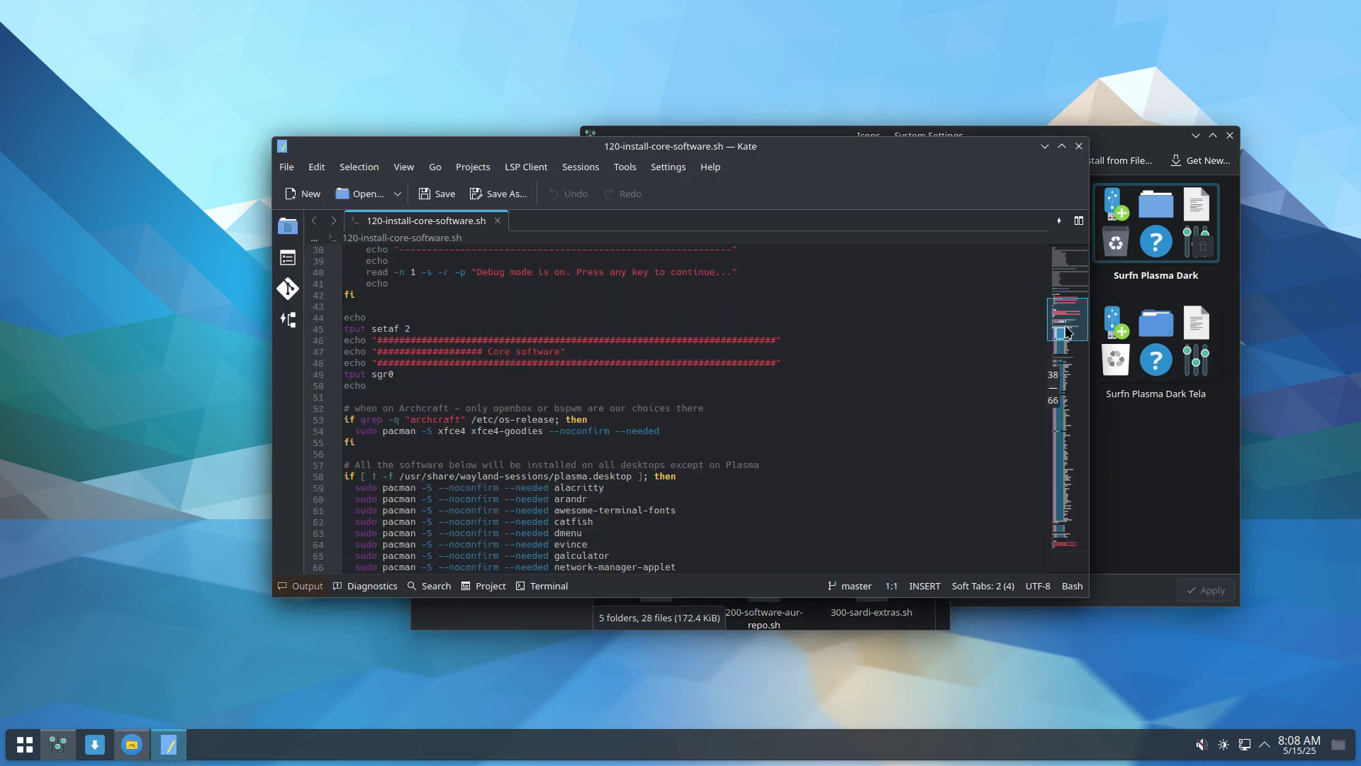
{"action": "scroll", "coordinate": [1066, 331], "scroll_direction": "down", "scroll_amount": 5}
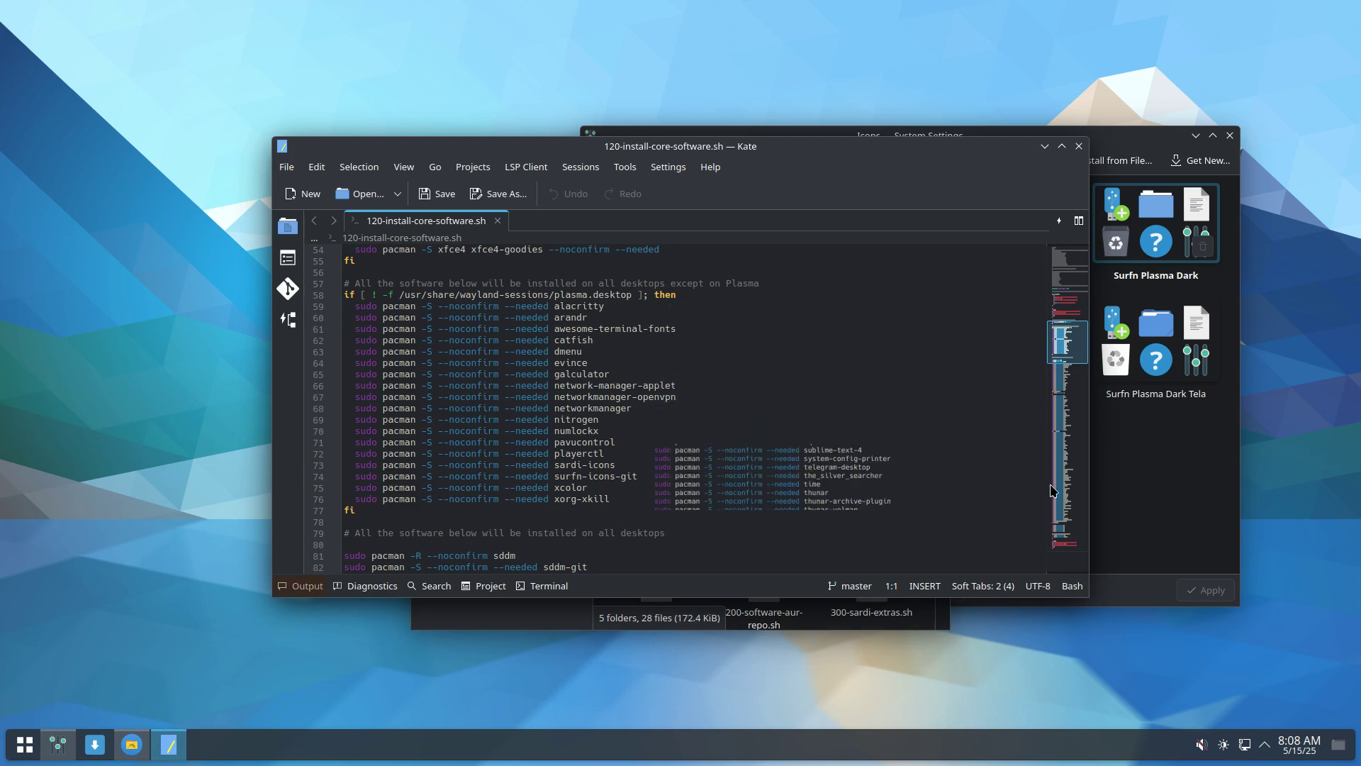
{"action": "left_click_drag", "start_coordinate": [1058, 358], "coordinate": [1054, 501]}
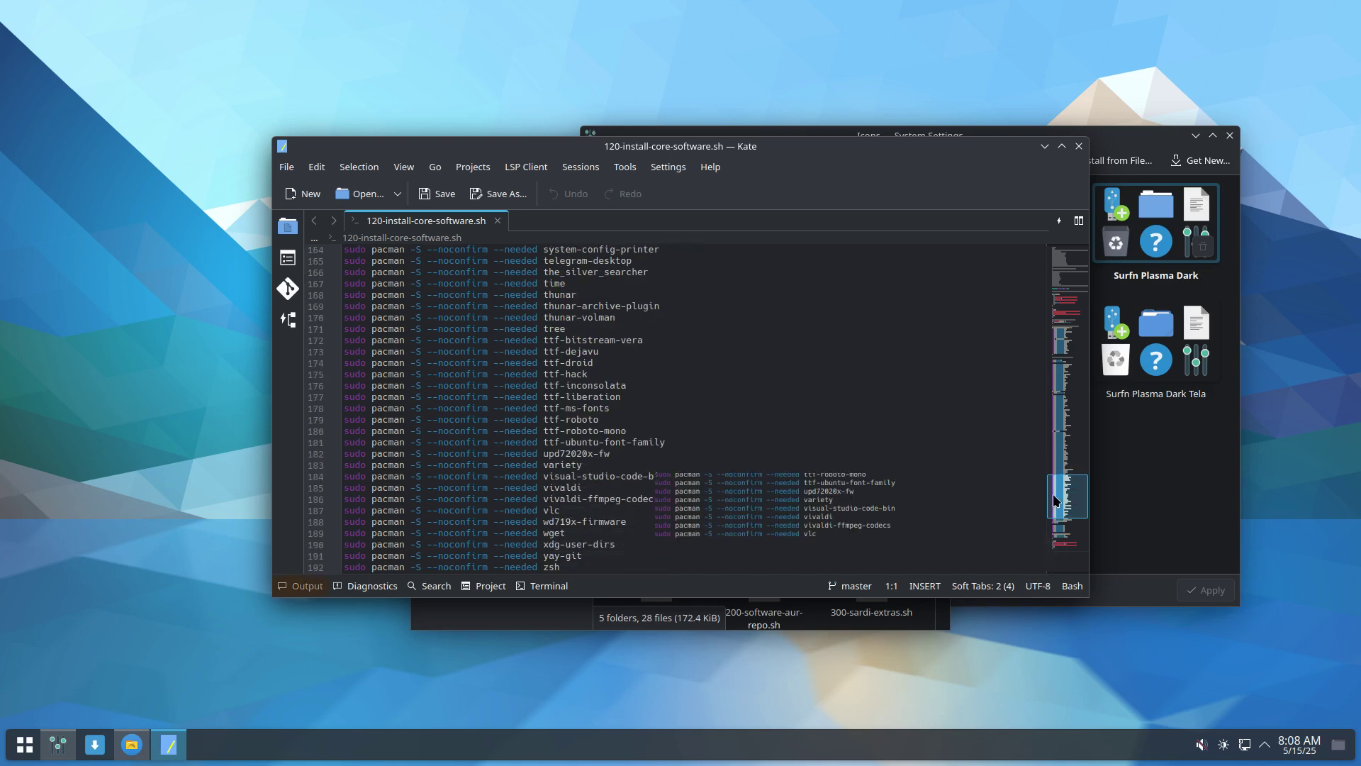
{"action": "left_click", "coordinate": [1079, 146]}
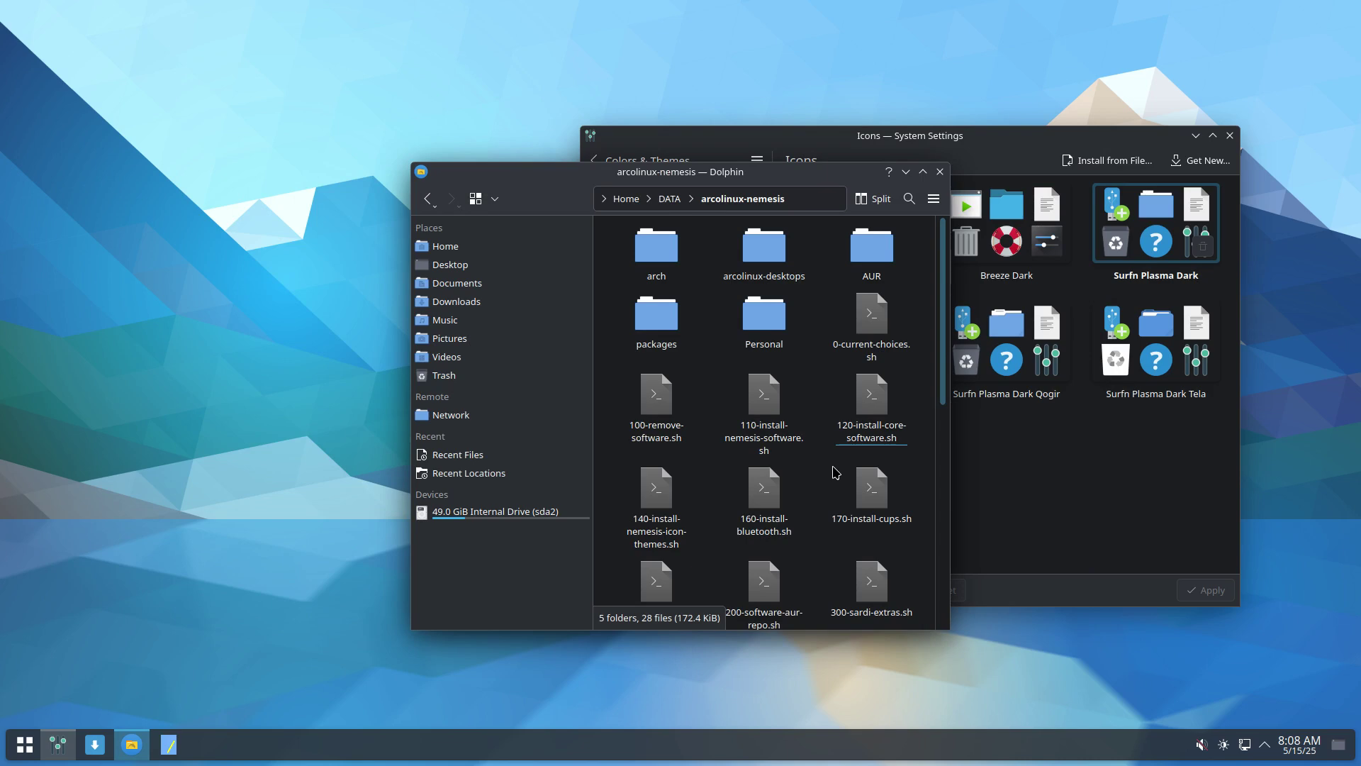
Go into arch/when-on-Arch and select the give-me-pacman.conf-arch-nemesis-chaotic-arcolinux.sh script.
{"action": "left_click", "coordinate": [674, 247]}
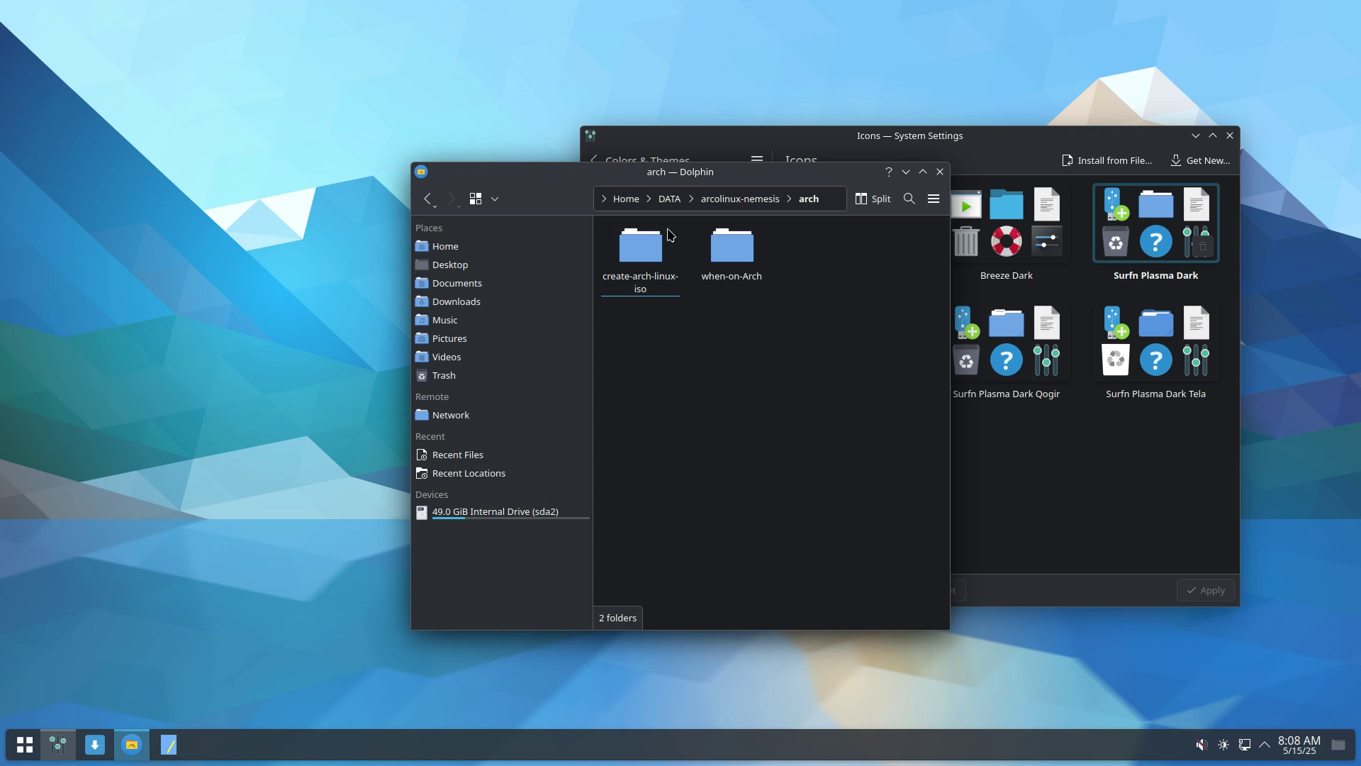
{"action": "left_click", "coordinate": [733, 248]}
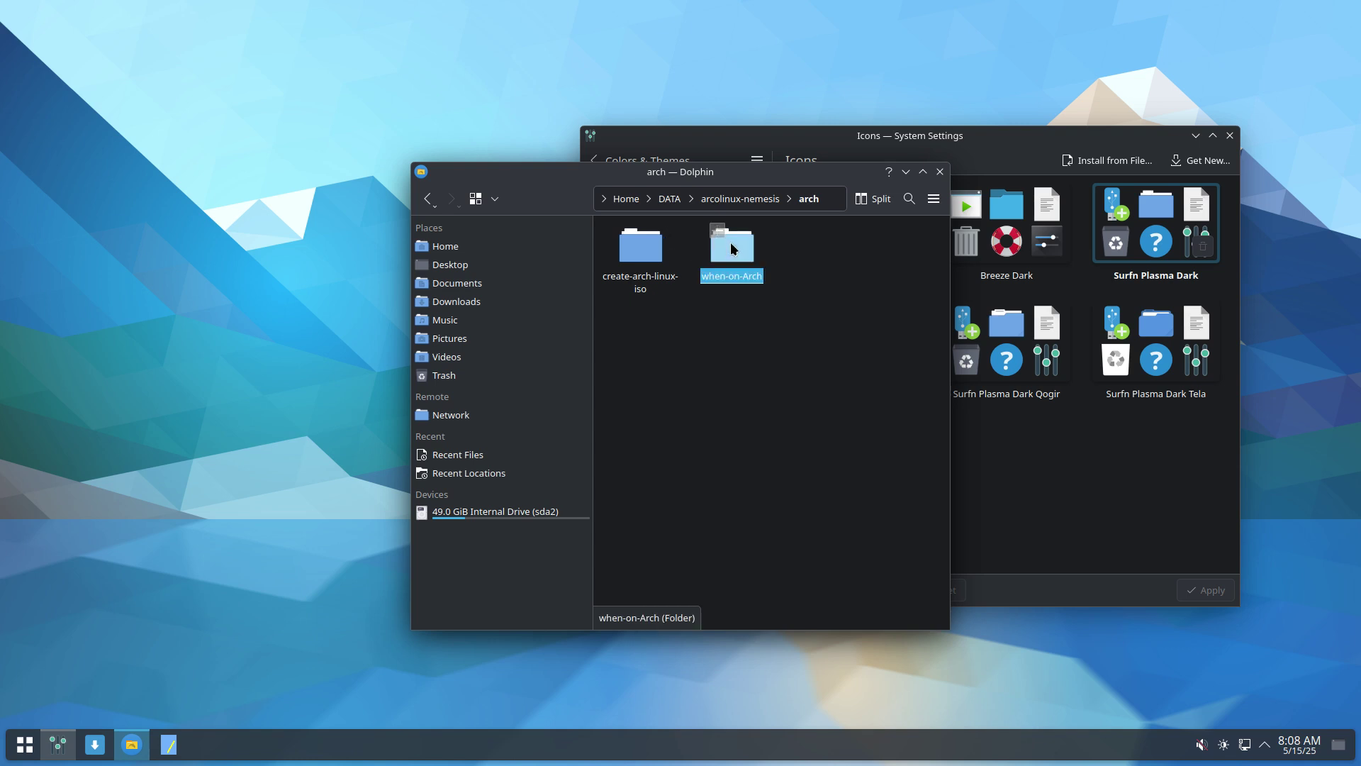
{"action": "double_click", "coordinate": [733, 251]}
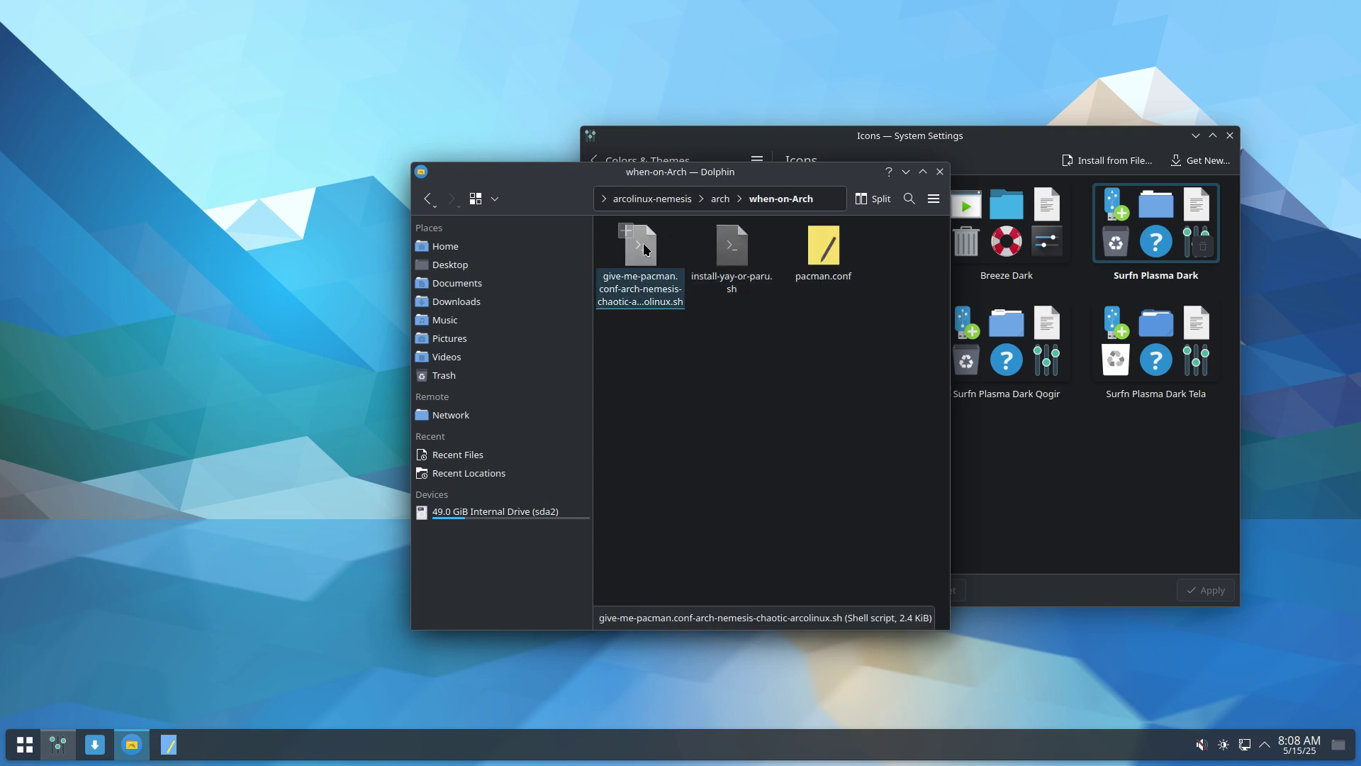
{"action": "left_click", "coordinate": [663, 257]}
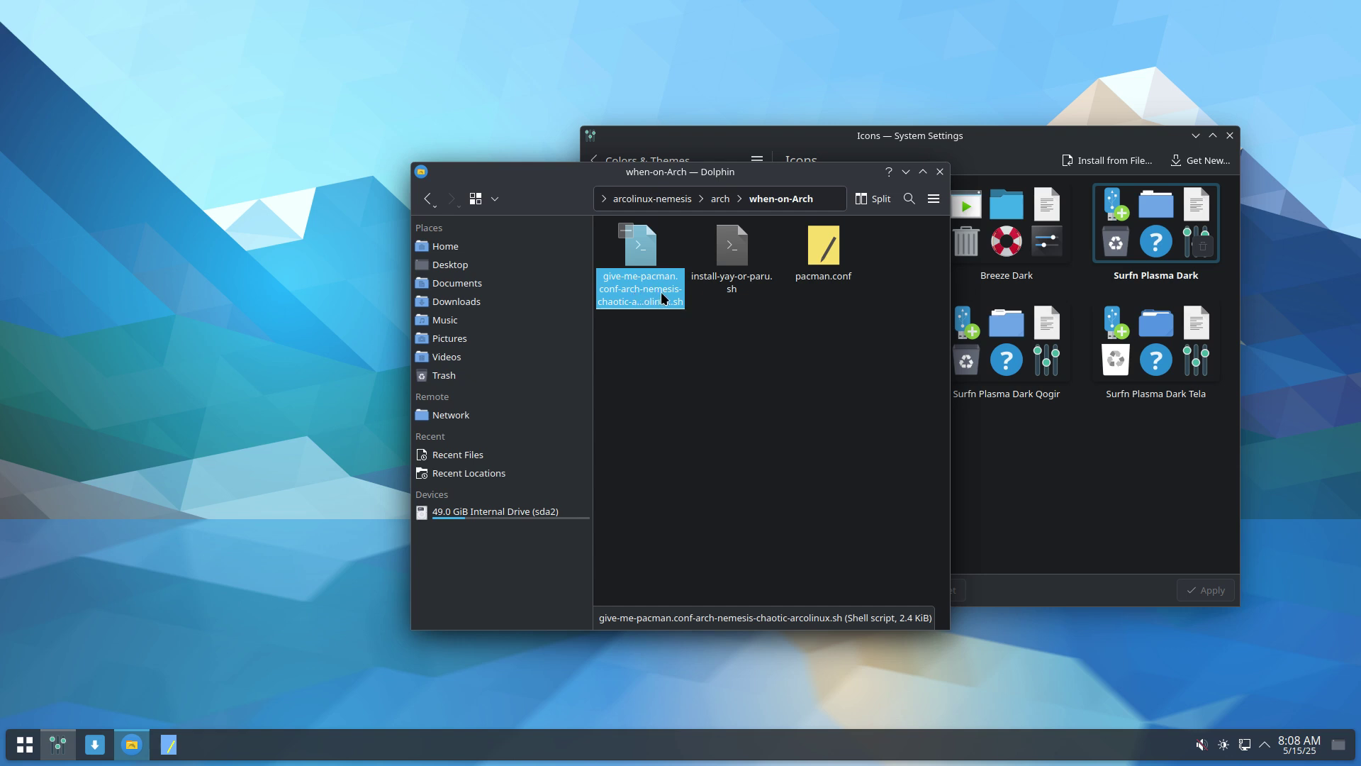
In a new terminal run update and sudo pacman -Syu, then move the terminal aside.
{"action": "left_click", "coordinate": [300, 439]}
{"action": "key", "text": "ctrl+alt+t"}
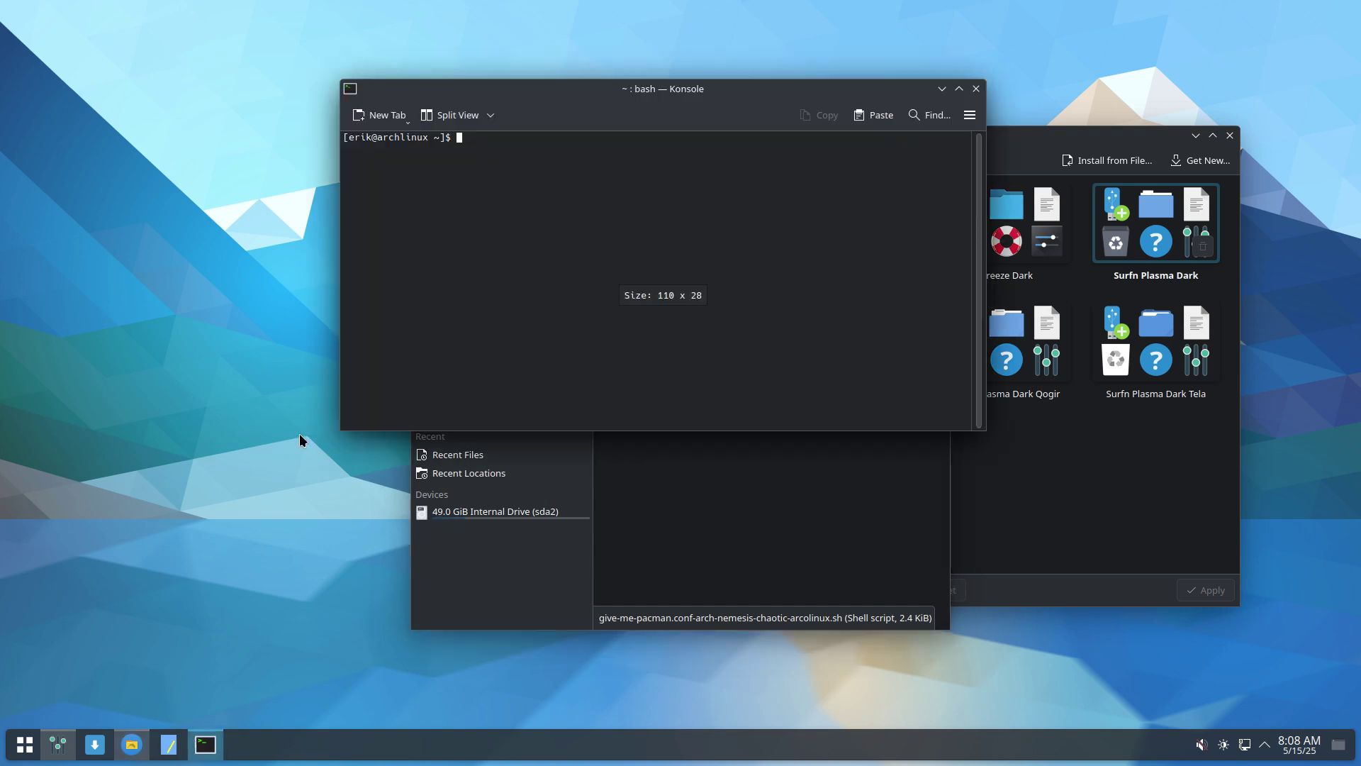
{"action": "type", "text": "u"}
{"action": "type", "text": "pdate"}
{"action": "key", "text": "Return"}
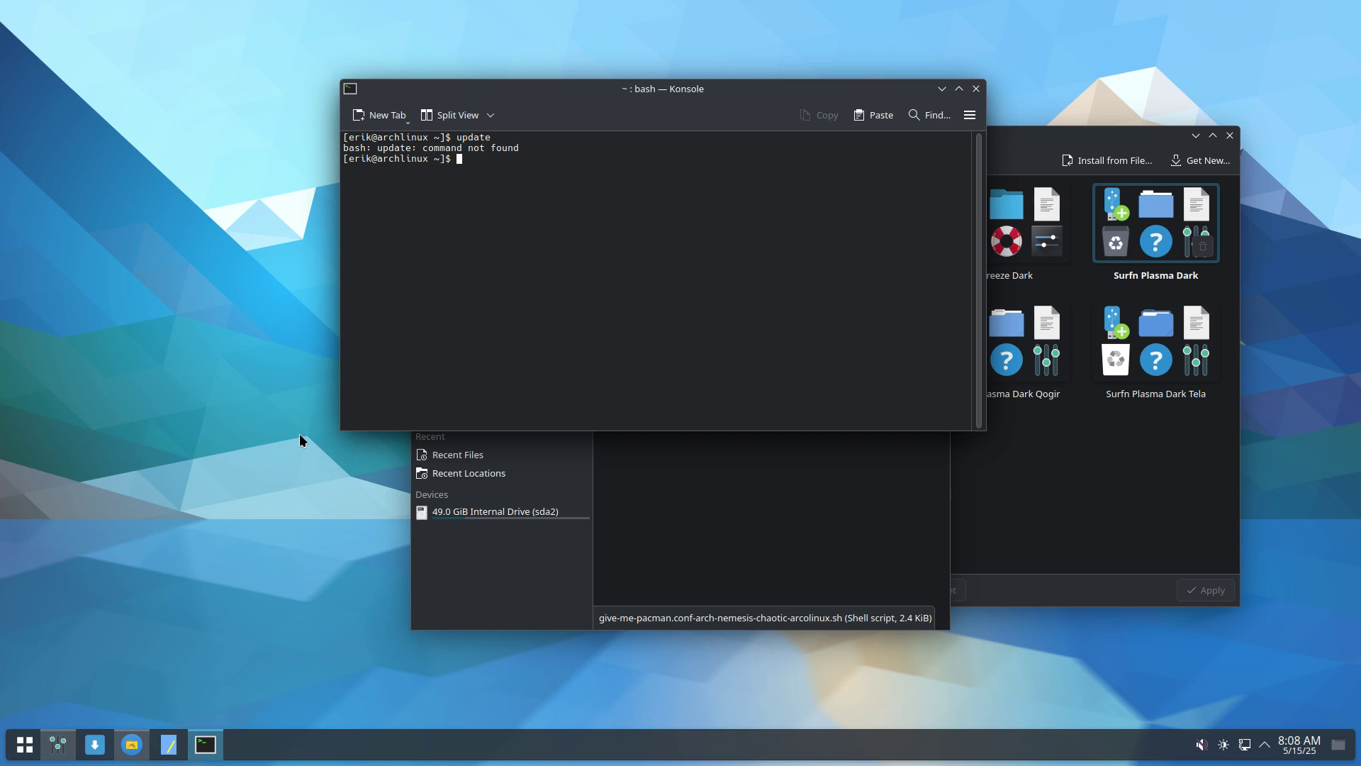
{"action": "type", "text": "sudo pacman -Syu"}
{"action": "key", "text": "Return"}
{"action": "key", "text": "Return"}
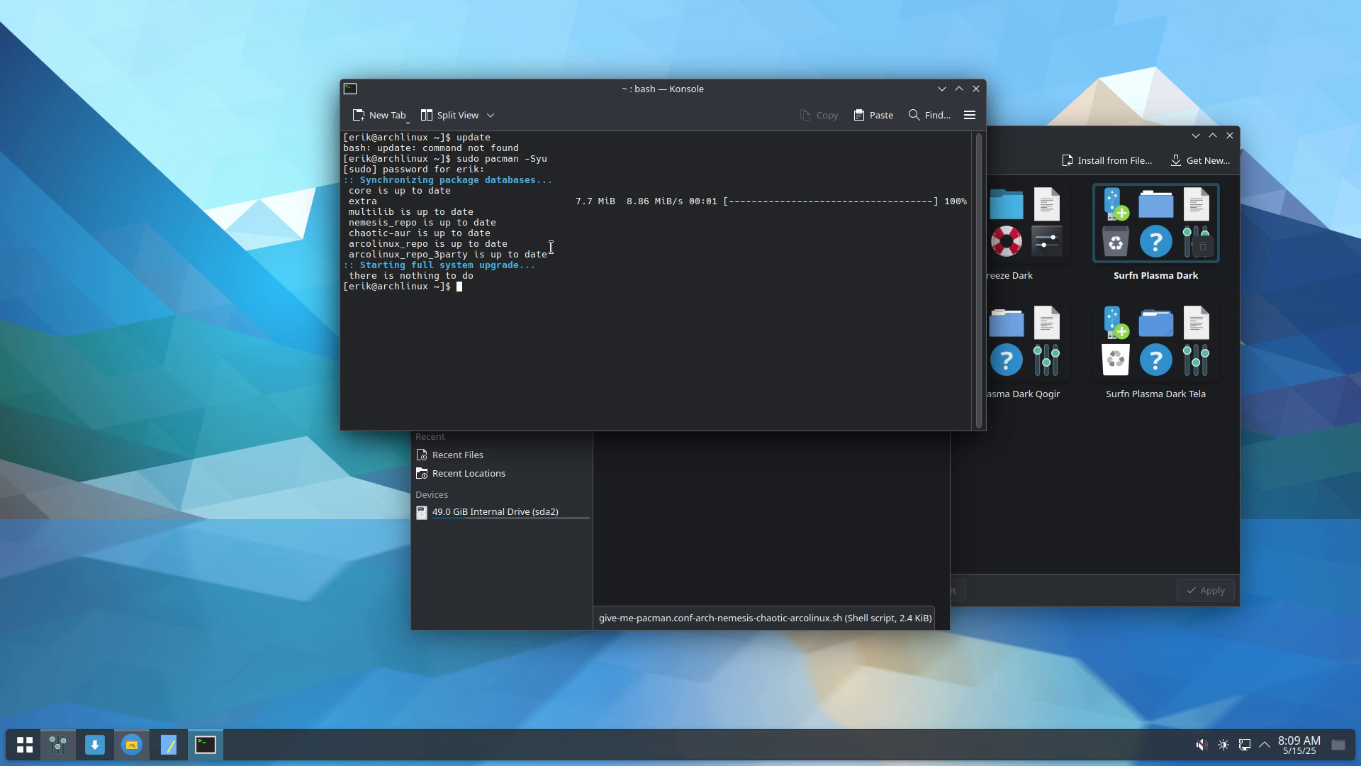
{"action": "left_click_drag", "start_coordinate": [551, 247], "coordinate": [361, 245]}
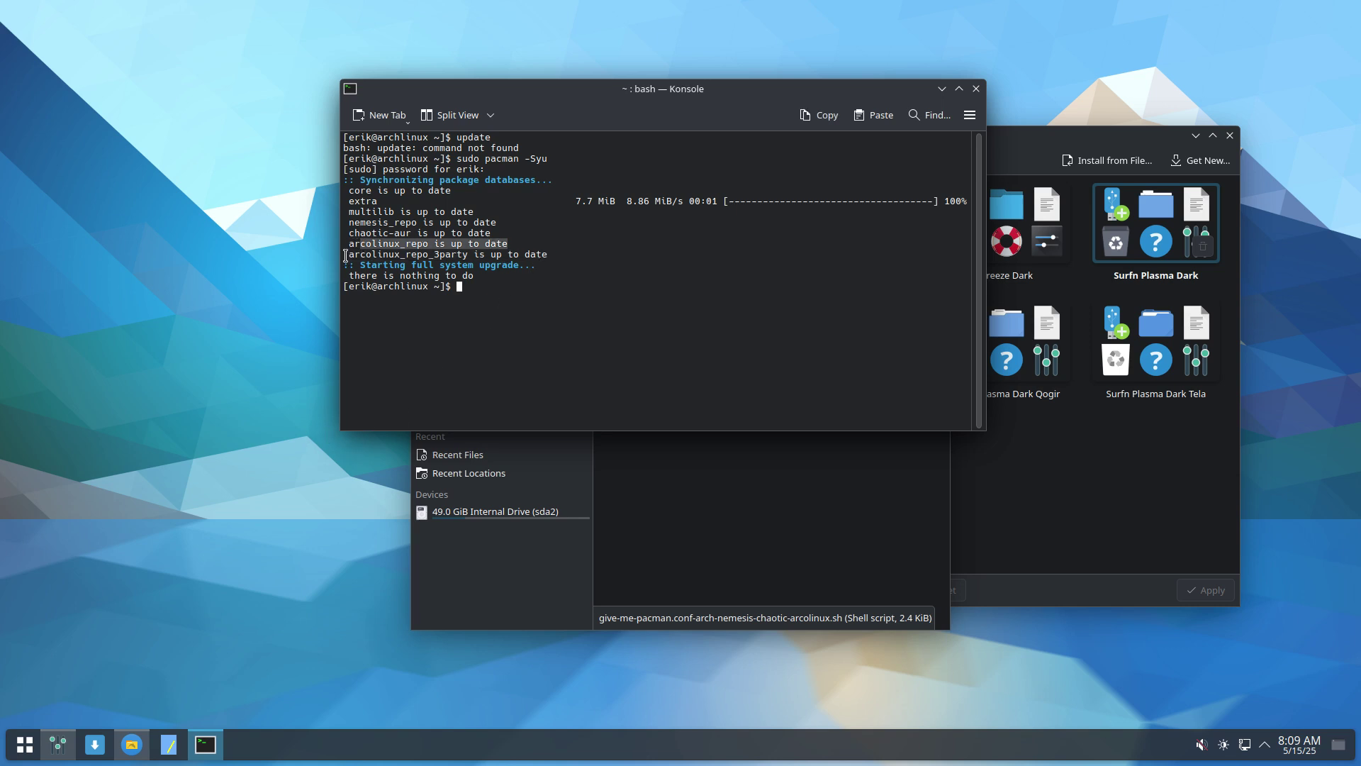
{"action": "left_click_drag", "start_coordinate": [771, 91], "coordinate": [231, 84]}
Place Konsole above Dolphin and highlight the chaotic-aur repository name.
{"action": "left_click", "coordinate": [823, 246]}
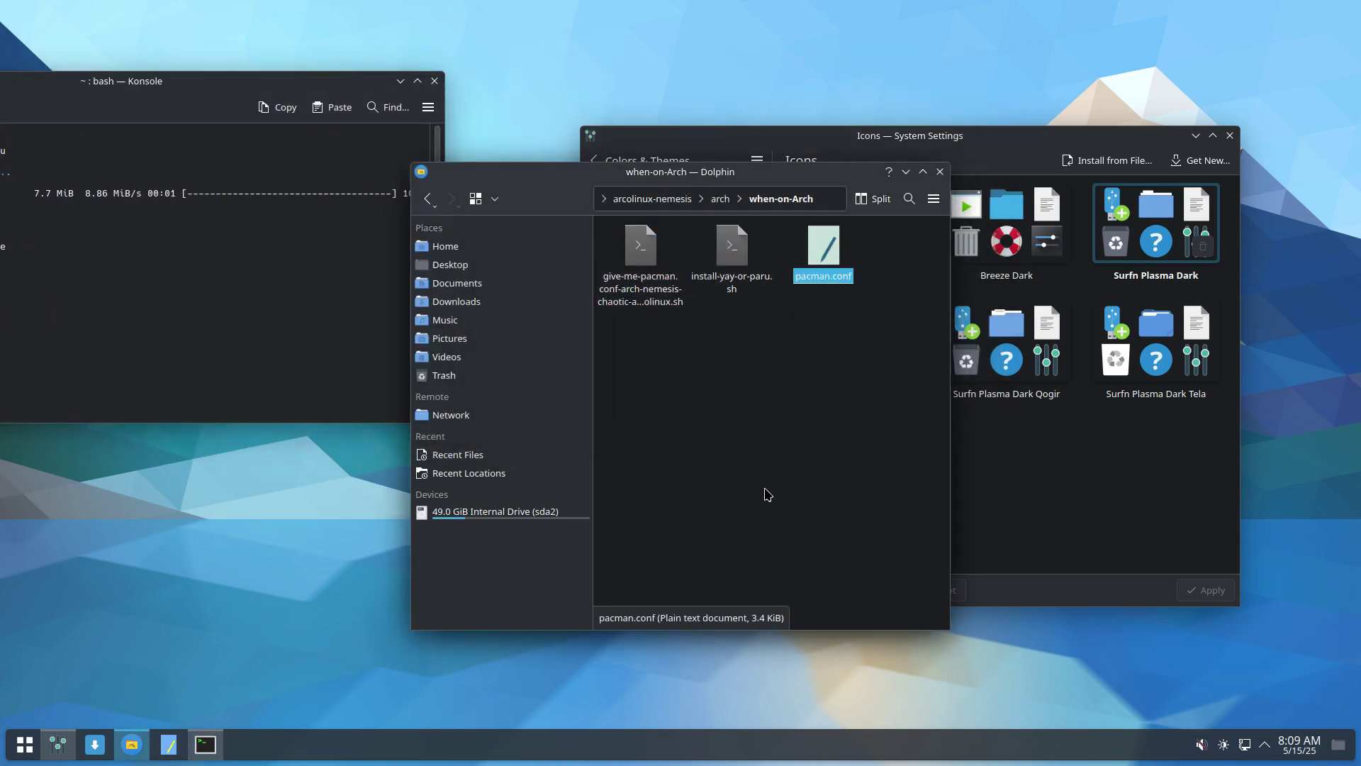
{"action": "left_click_drag", "start_coordinate": [342, 78], "coordinate": [586, 36]}
{"action": "left_click", "coordinate": [100, 183]}
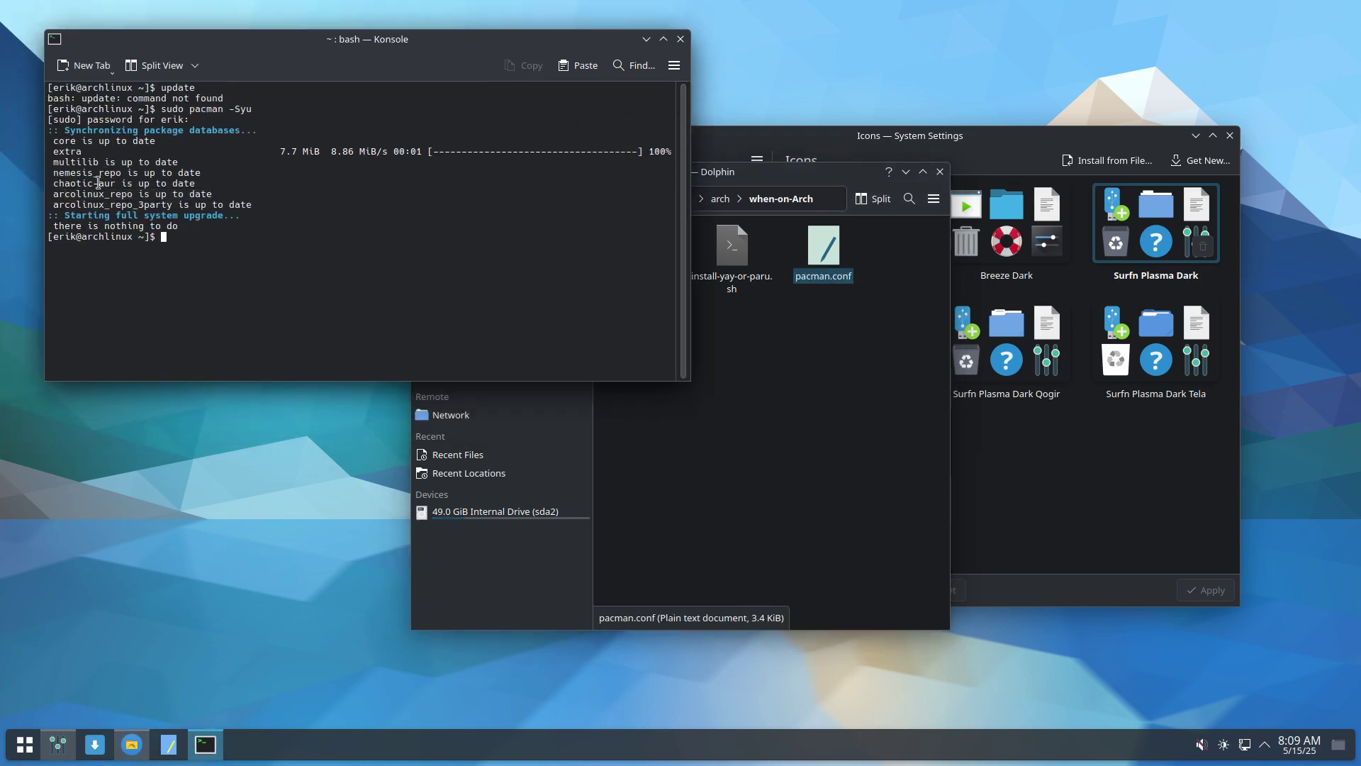
{"action": "left_click_drag", "start_coordinate": [71, 180], "coordinate": [117, 180]}
Select install-yay-or-paru.sh and open a terminal in the when-on-Arch folder.
{"action": "left_click", "coordinate": [881, 376]}
{"action": "left_click", "coordinate": [734, 282]}
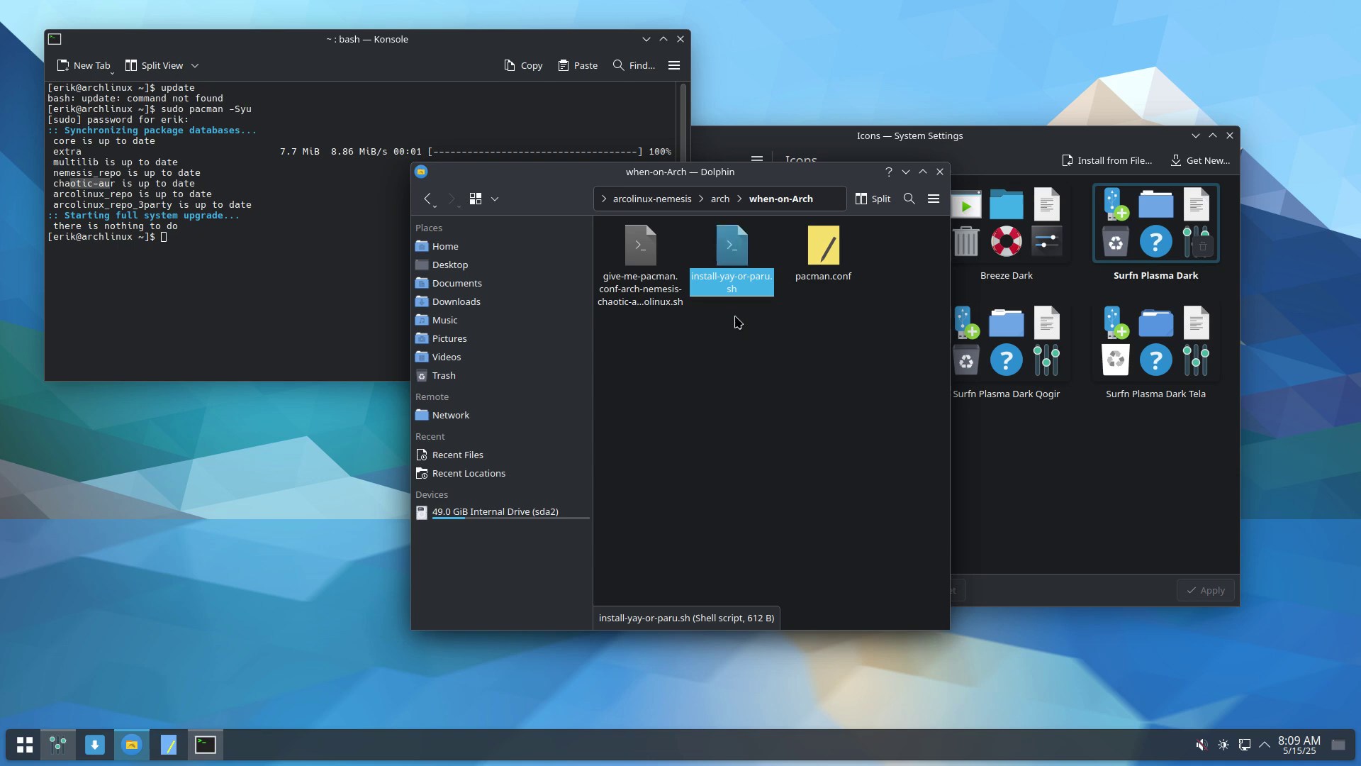
{"action": "right_click", "coordinate": [748, 339]}
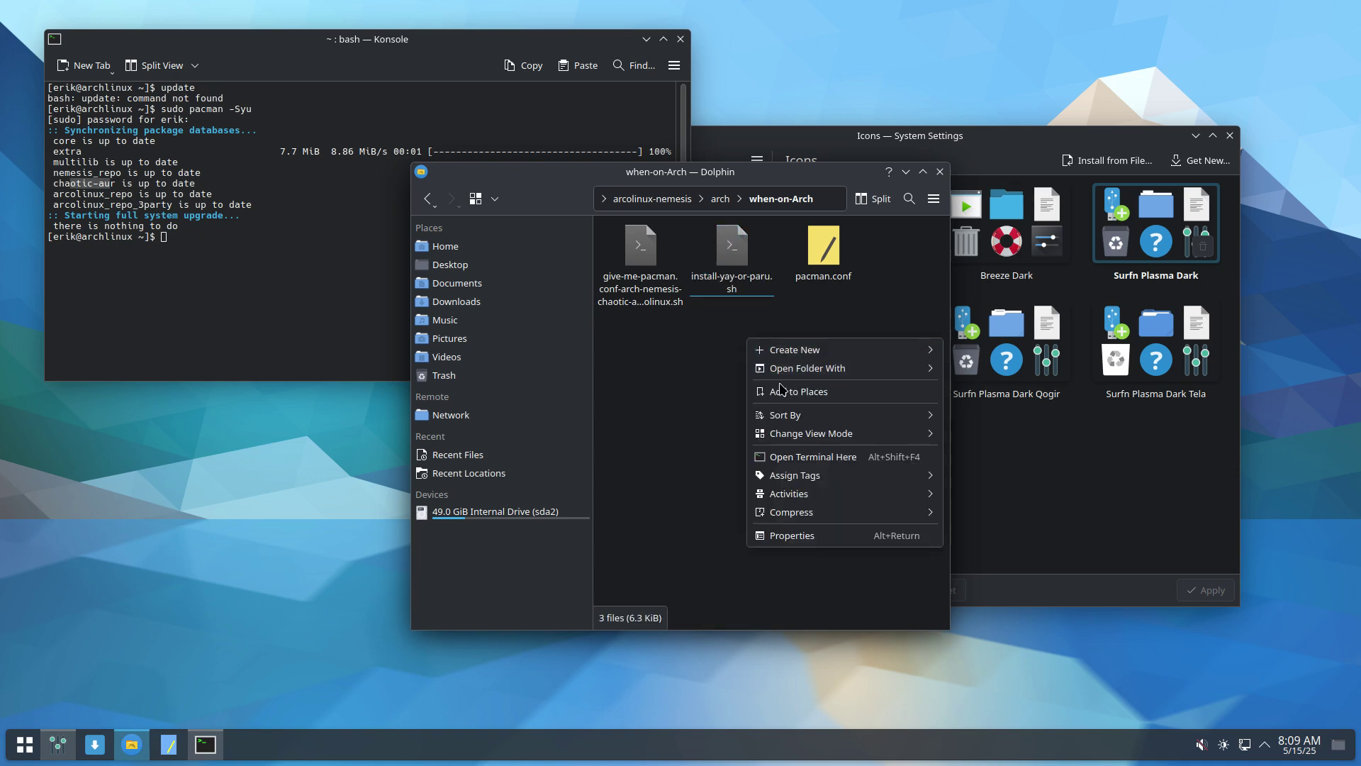
{"action": "left_click", "coordinate": [829, 457]}
Run ./install-yay-or-paru.sh, choose option 1 to build yay, and enter the sudo password.
{"action": "type", "text": "./"}
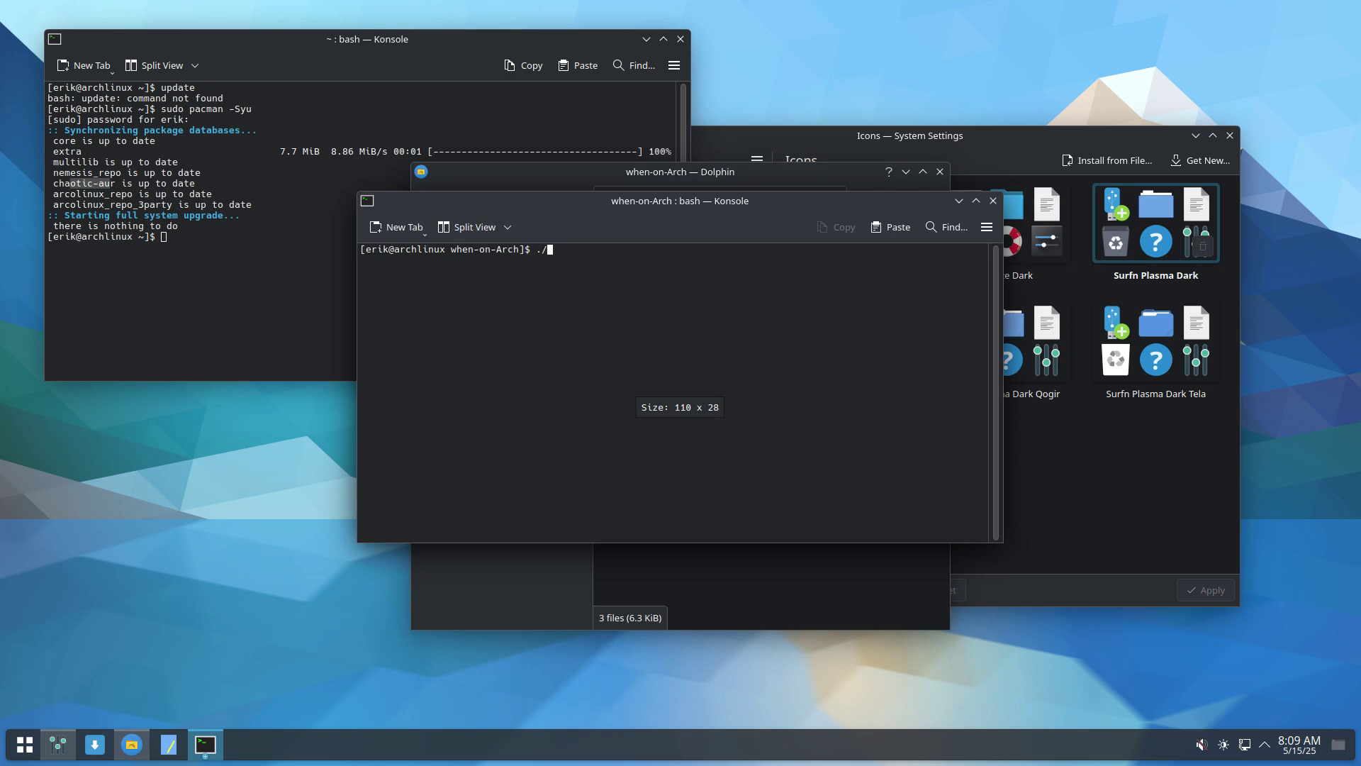
{"action": "type", "text": "1"}
{"action": "key", "text": "Tab"}
{"action": "key", "text": "Tab"}
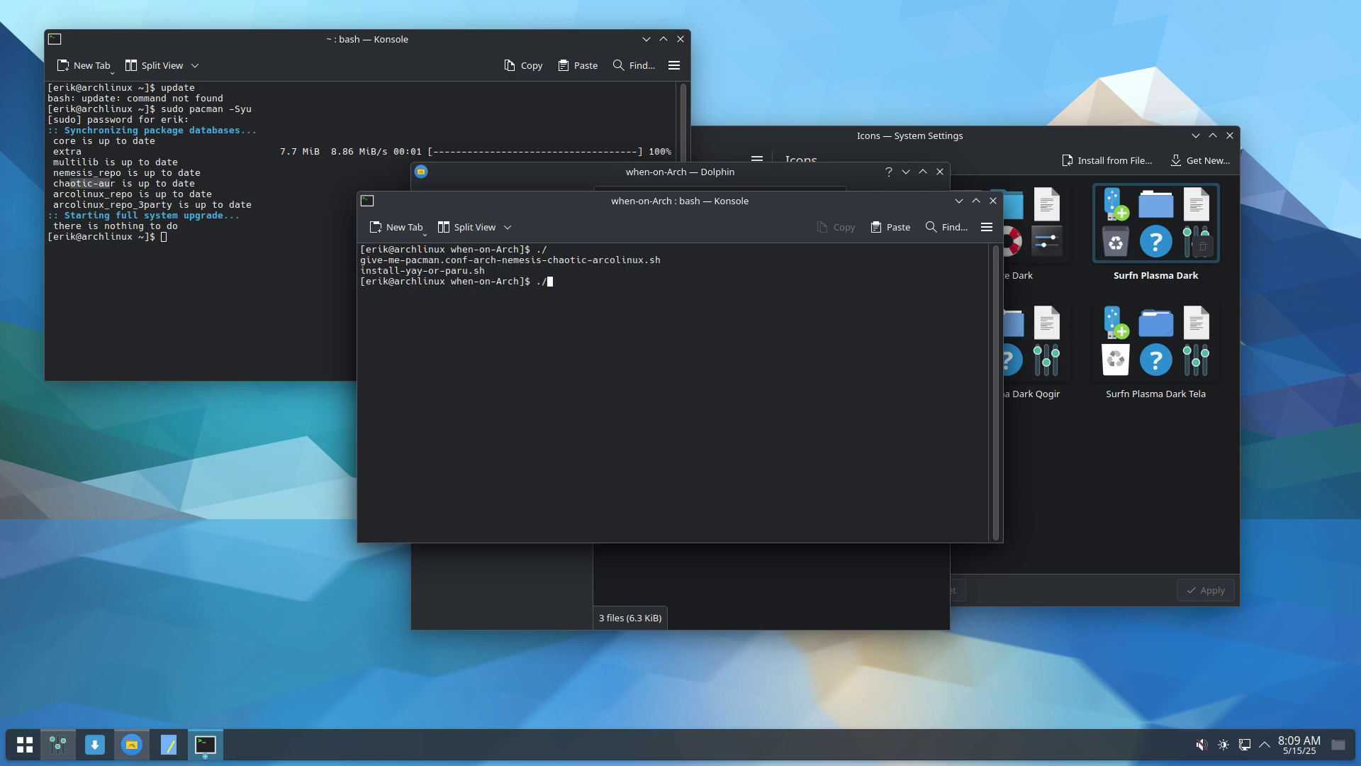
{"action": "type", "text": "install-yay-or-paru.sh"}
{"action": "key", "text": "Return"}
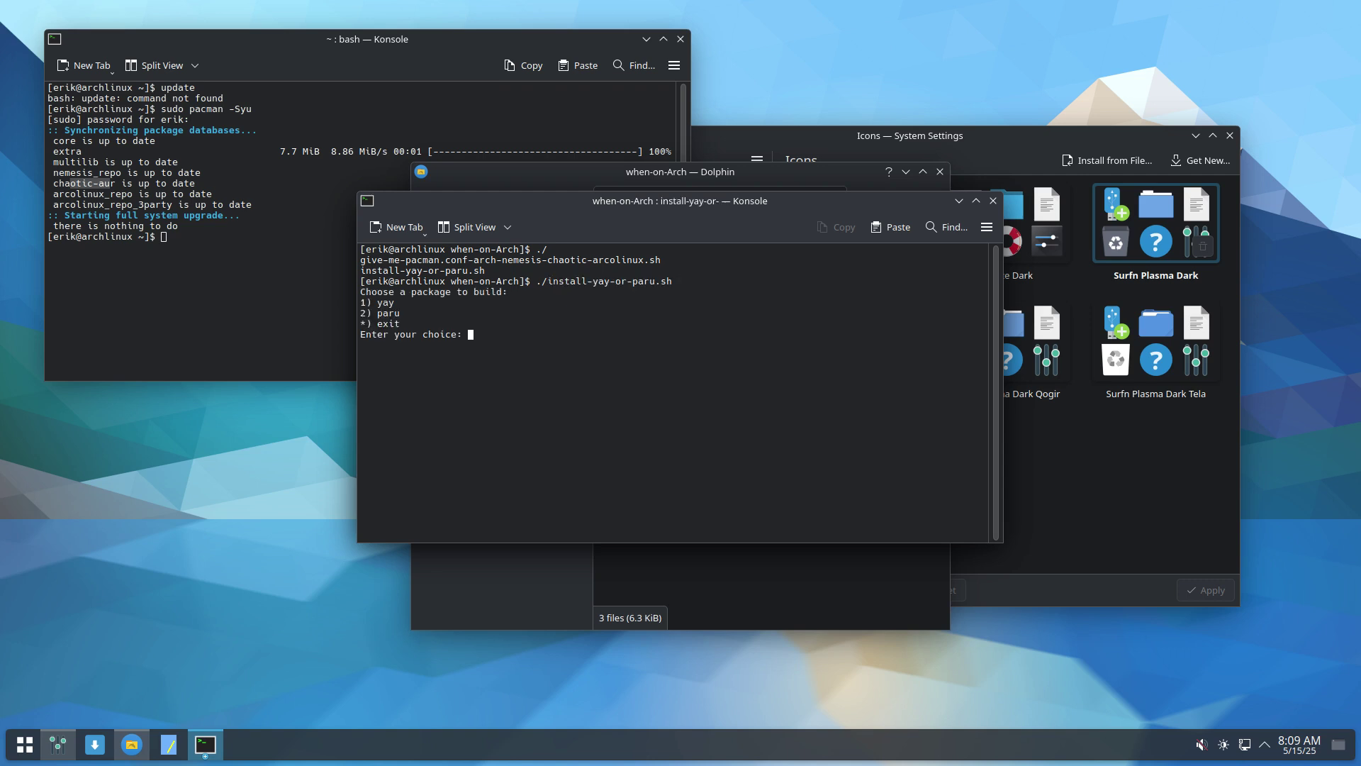
{"action": "key", "text": "Return"}
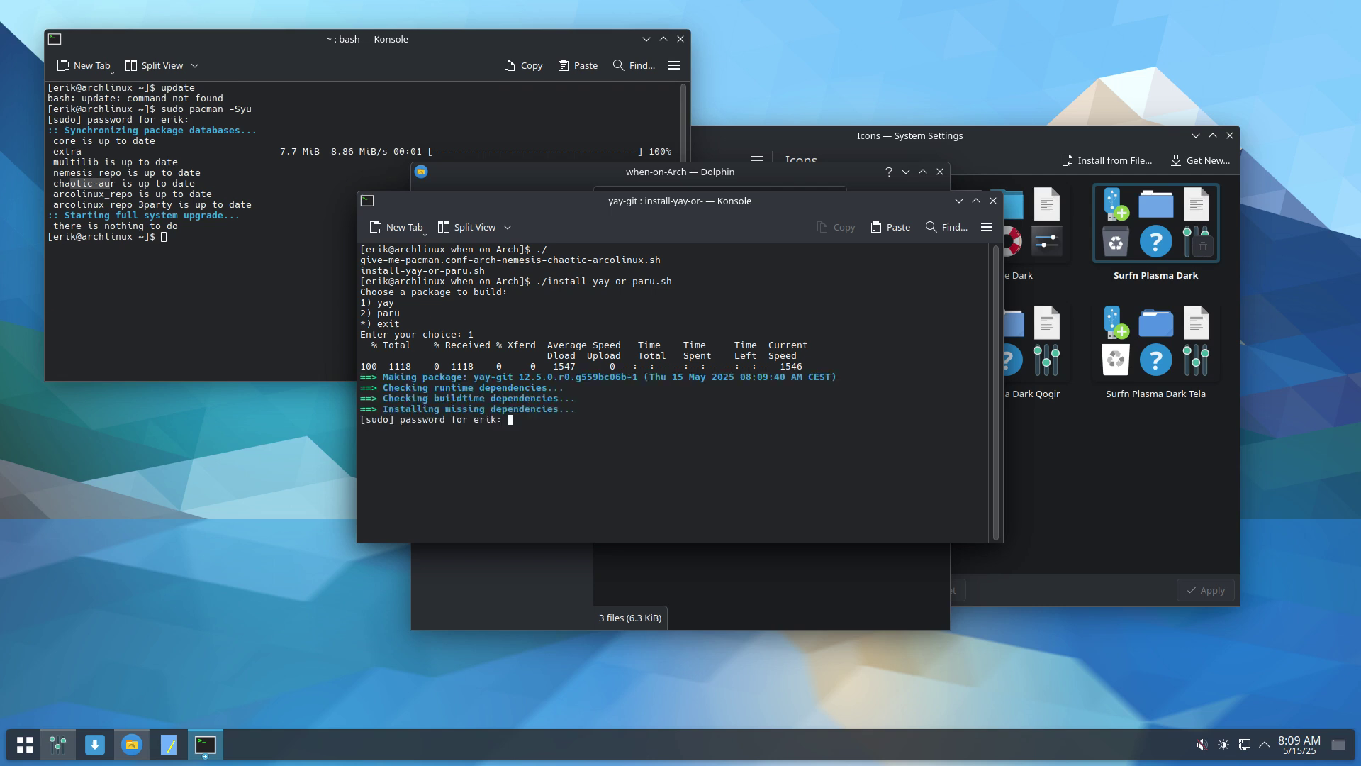
{"action": "key", "text": "Return"}
{"action": "key", "text": "Return"}
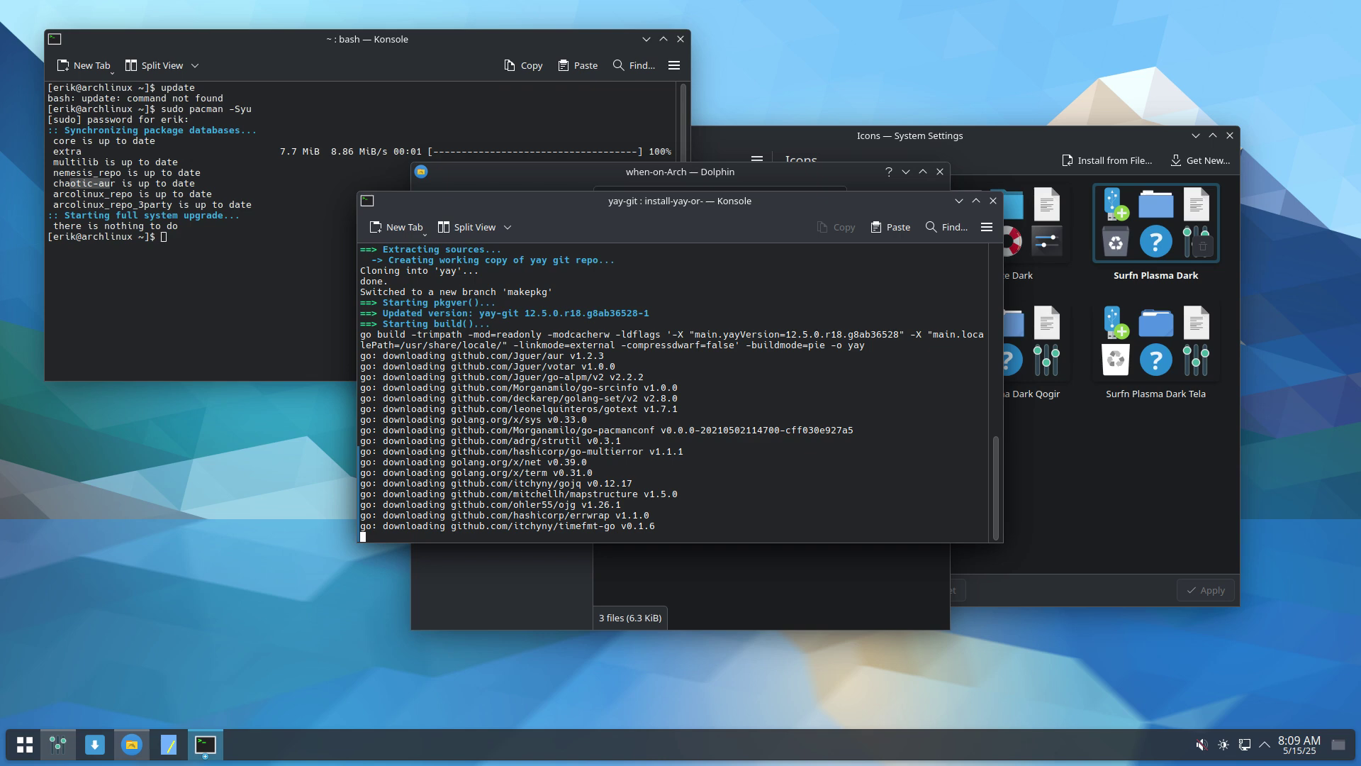
Arrange terminal and Dolphin side by side and confirm installing yay-git and yay-git-debug.
{"action": "left_click_drag", "start_coordinate": [754, 195], "coordinate": [476, 32]}
{"action": "left_click_drag", "start_coordinate": [810, 179], "coordinate": [1189, 238]}
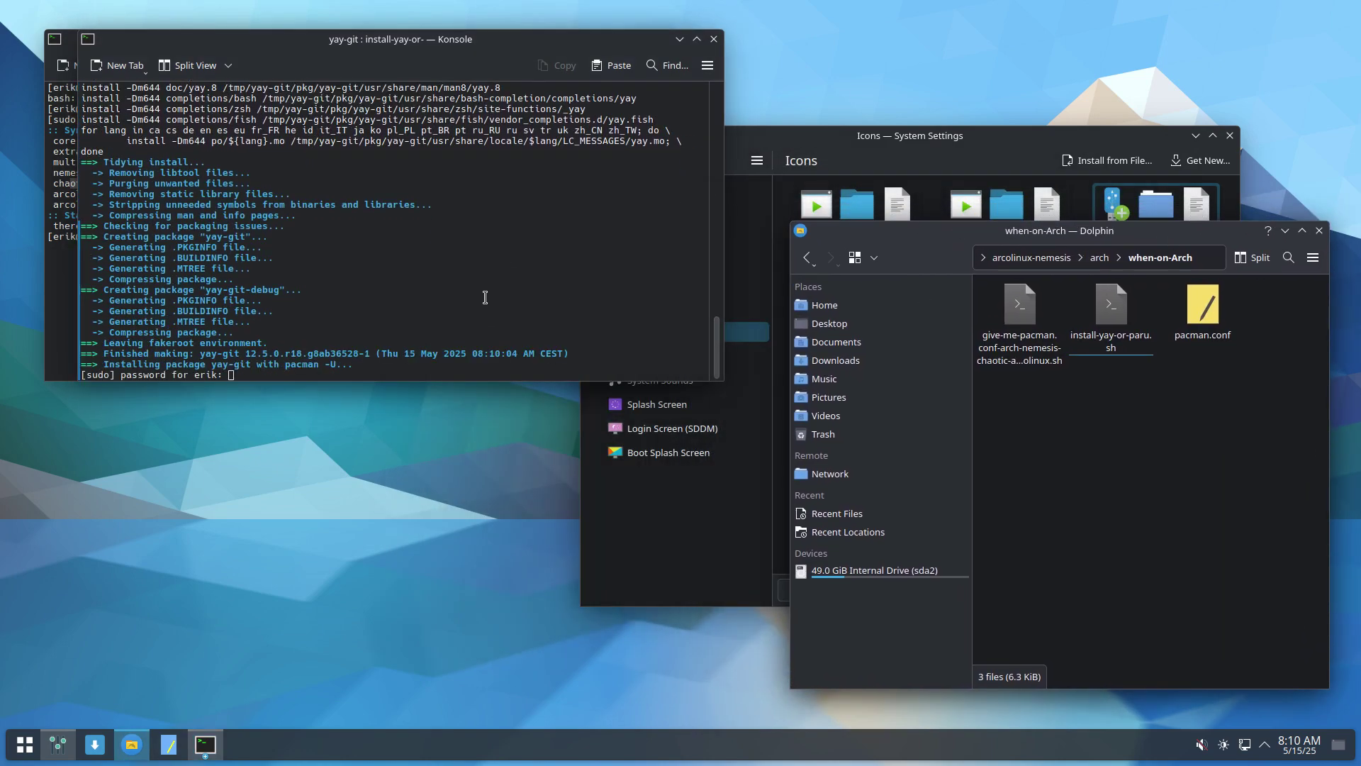
{"action": "left_click", "coordinate": [485, 297]}
{"action": "key", "text": "Return"}
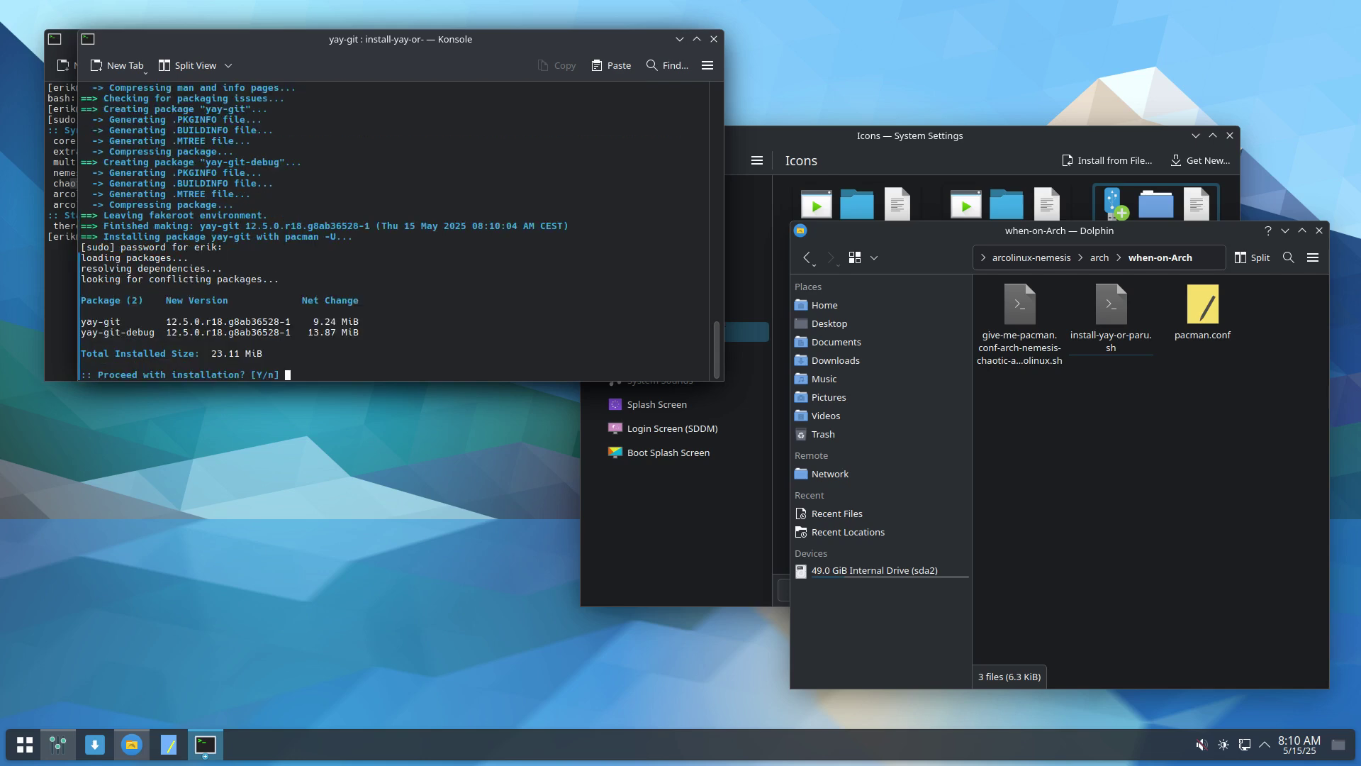
{"action": "key", "text": "Return"}
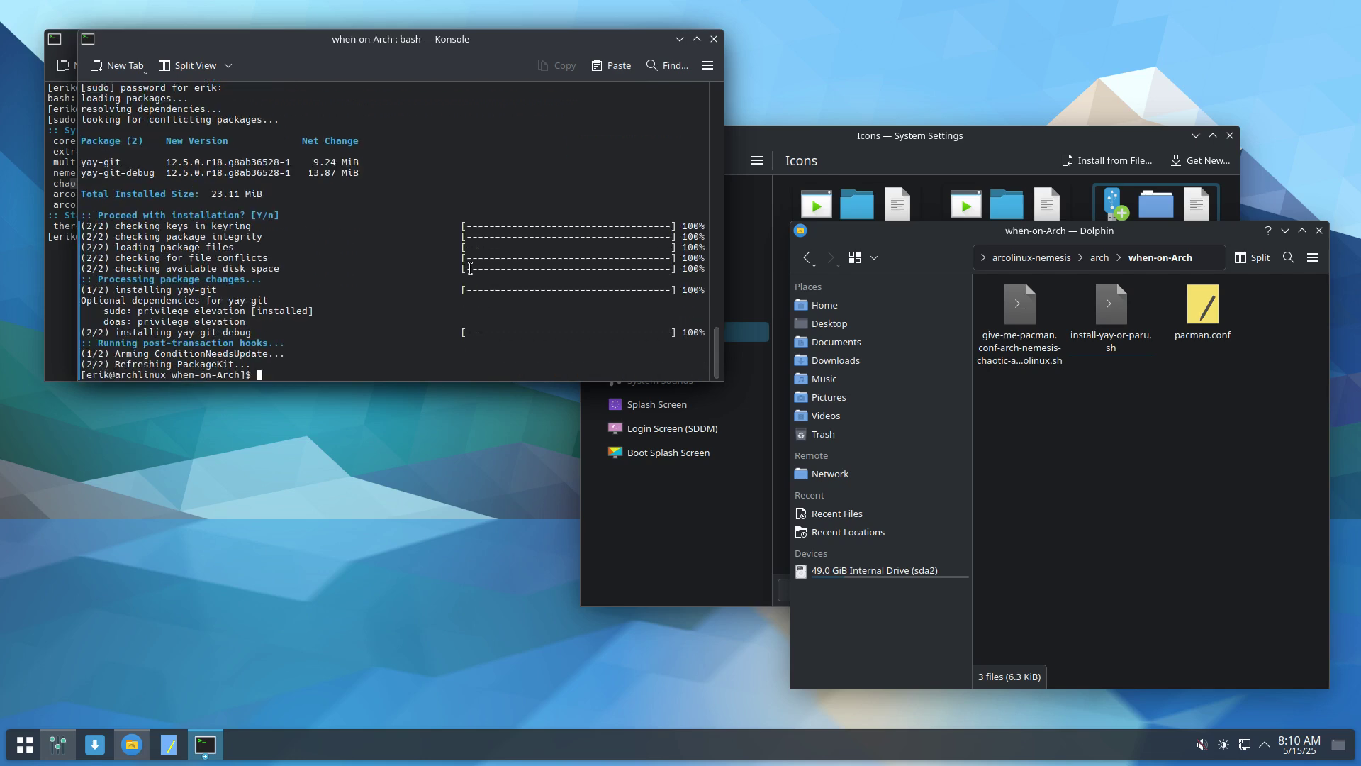
Run the remove-debug command to drop the yay-git-debug package.
{"action": "left_click_drag", "start_coordinate": [160, 172], "coordinate": [81, 171]}
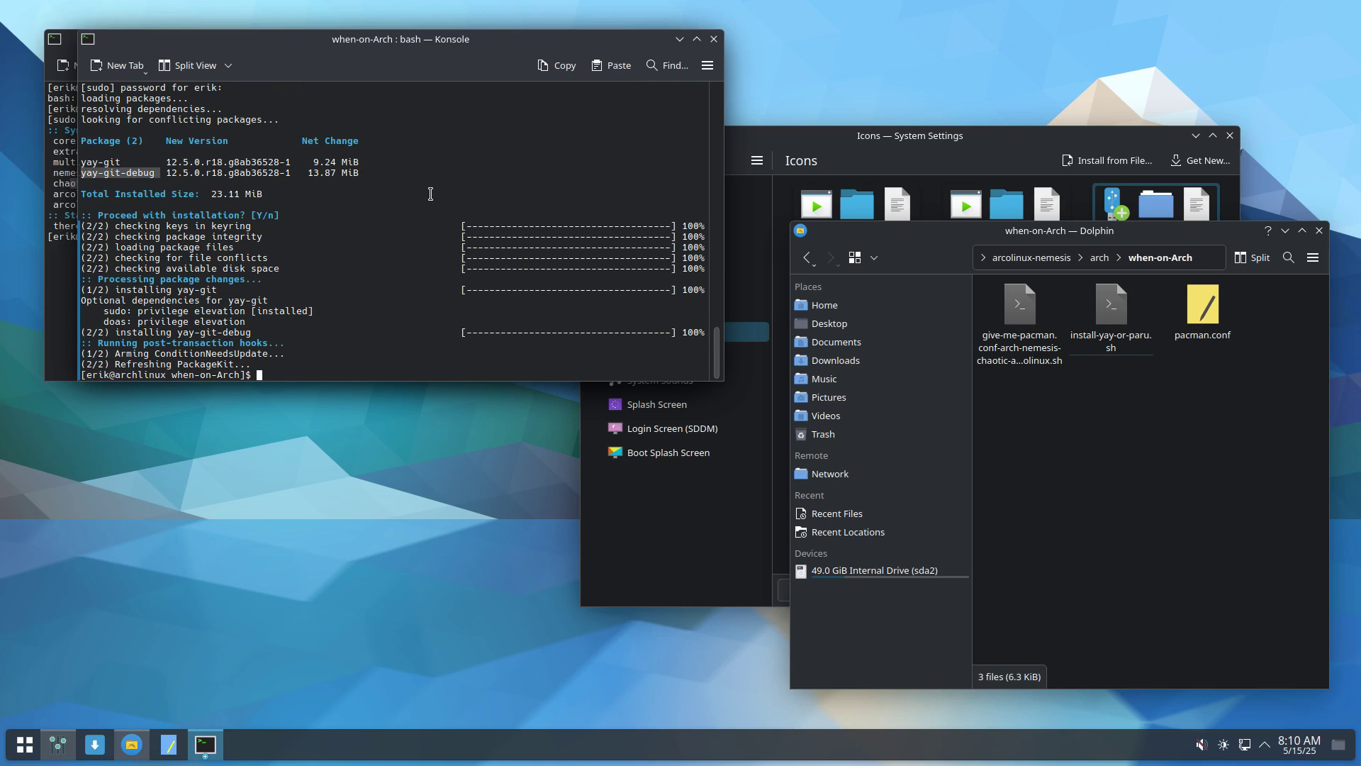
{"action": "left_click", "coordinate": [402, 275]}
{"action": "type", "text": "yay -"}
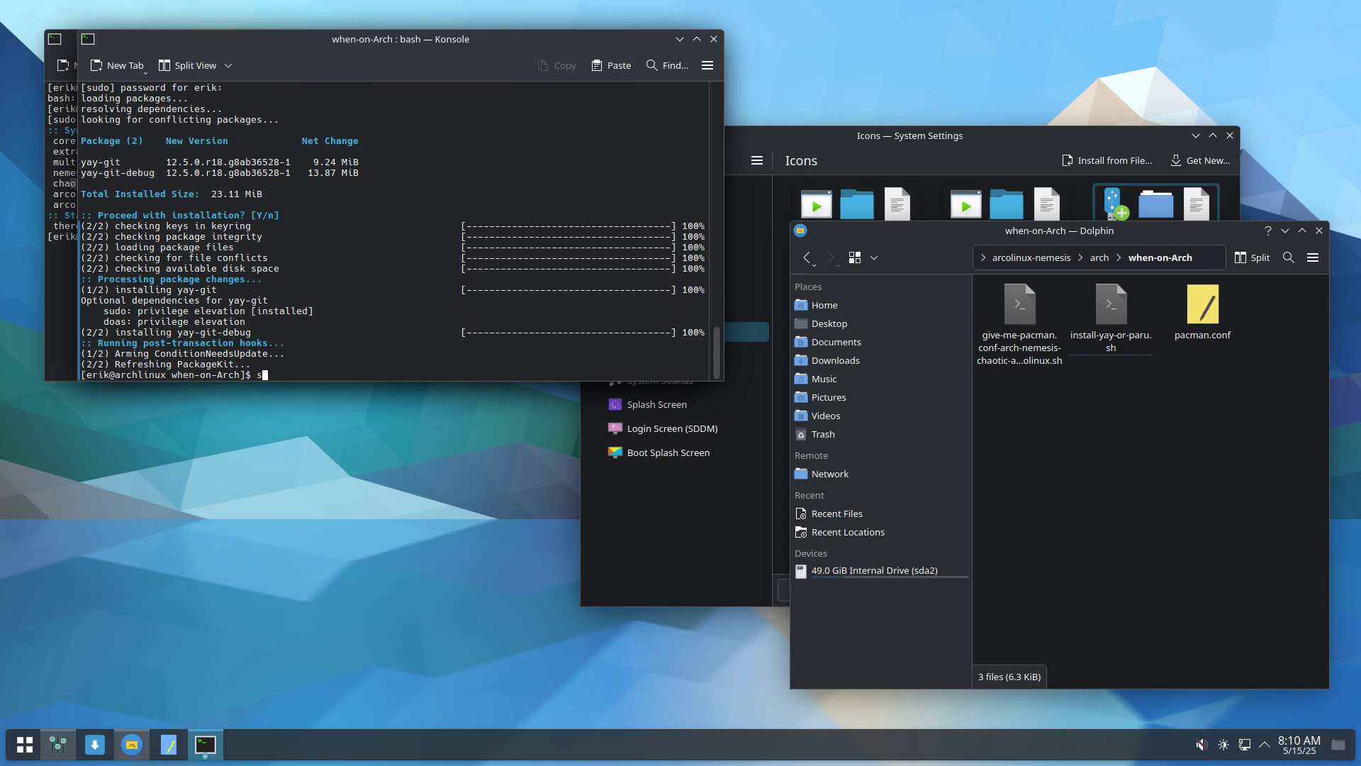
{"action": "key", "text": "BackSpace"}
{"action": "key", "text": "BackSpace"}
{"action": "key", "text": "BackSpace"}
{"action": "key", "text": "BackSpace"}
{"action": "key", "text": "BackSpace"}
{"action": "type", "text": "ove-debug"}
{"action": "key", "text": "Return"}
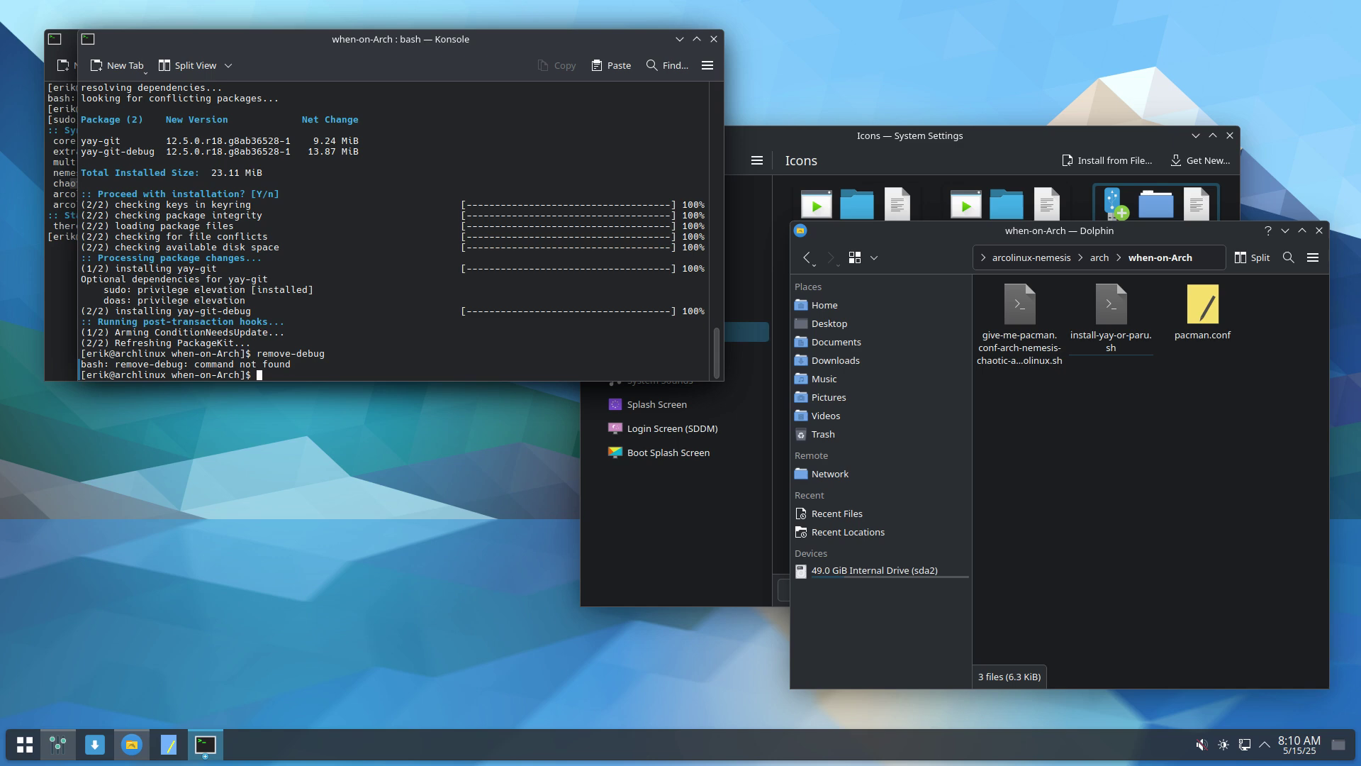
Run paru and yay to confirm nothing needs updating, then close the terminal.
{"action": "type", "text": "paru"}
{"action": "key", "text": "Return"}
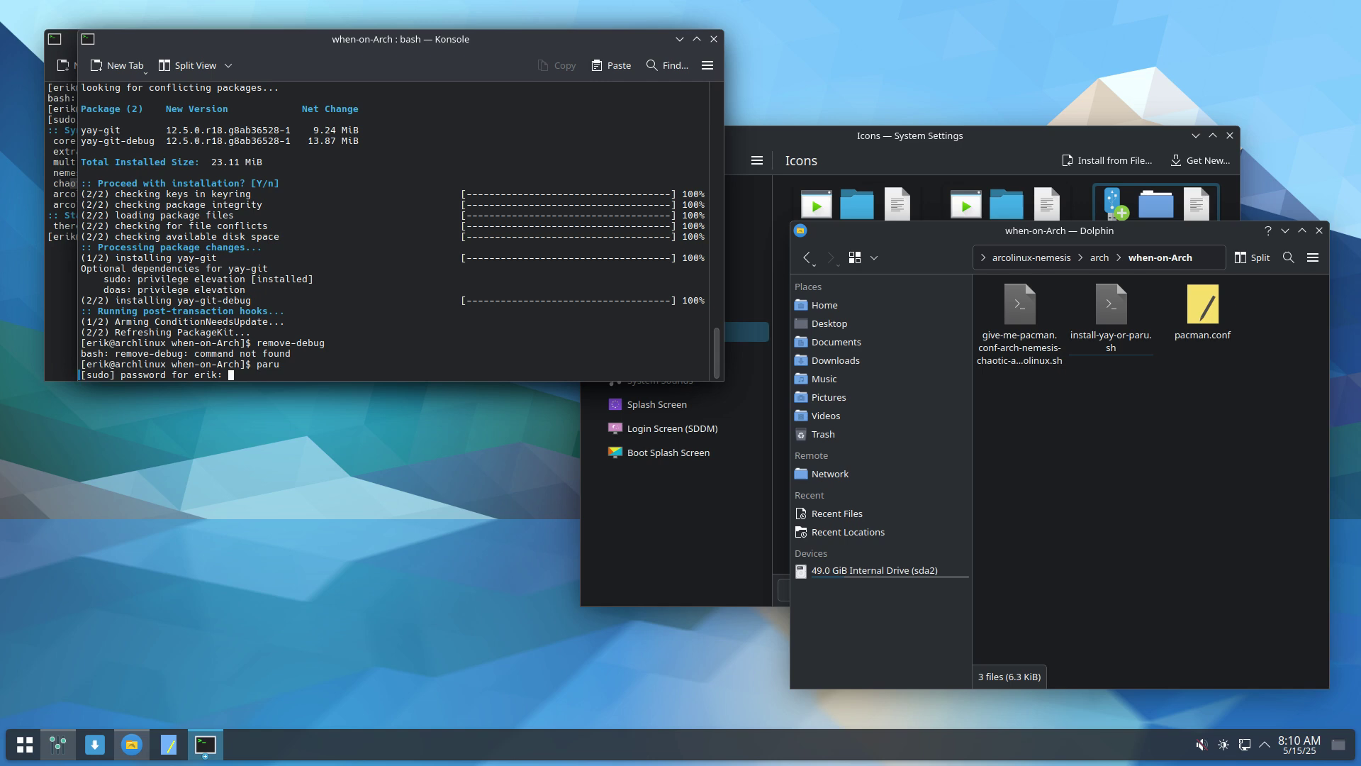
{"action": "key", "text": "Return"}
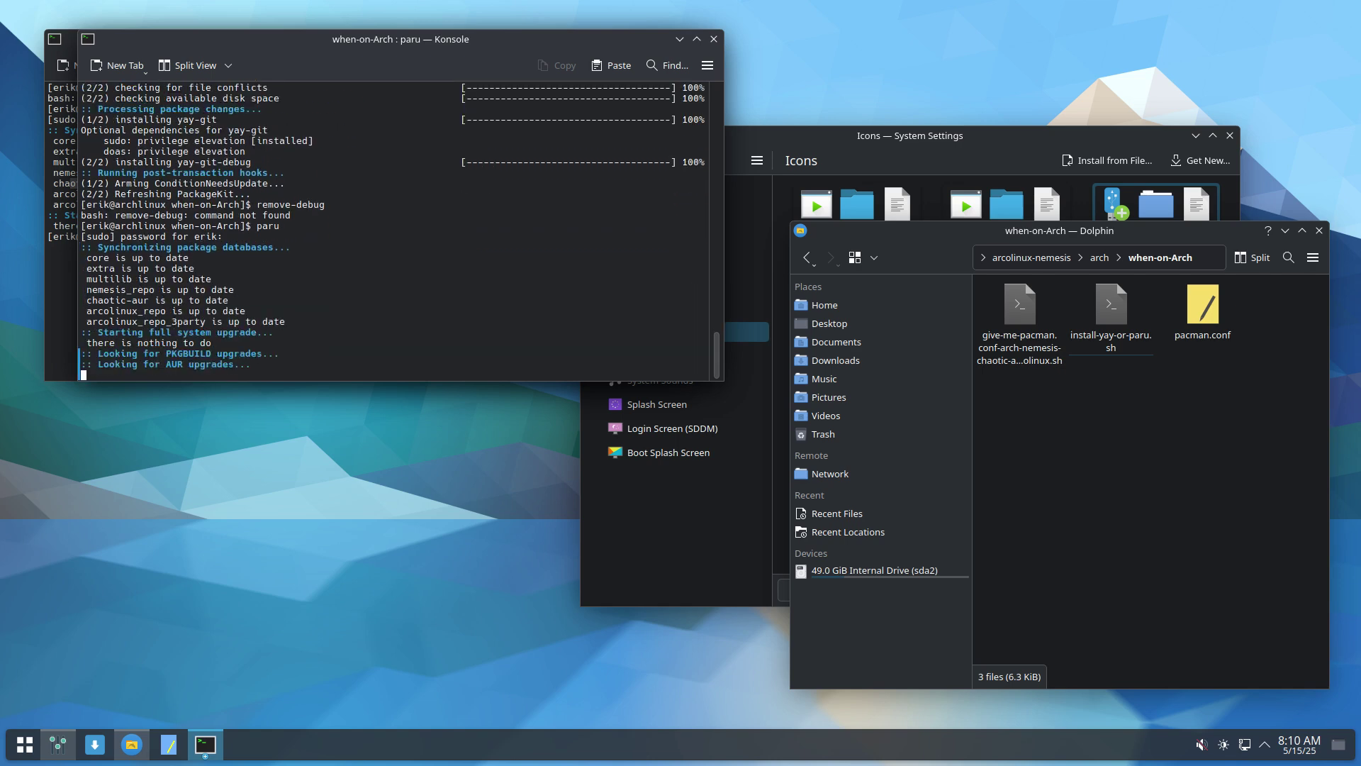
{"action": "type", "text": "yay"}
{"action": "key", "text": "Return"}
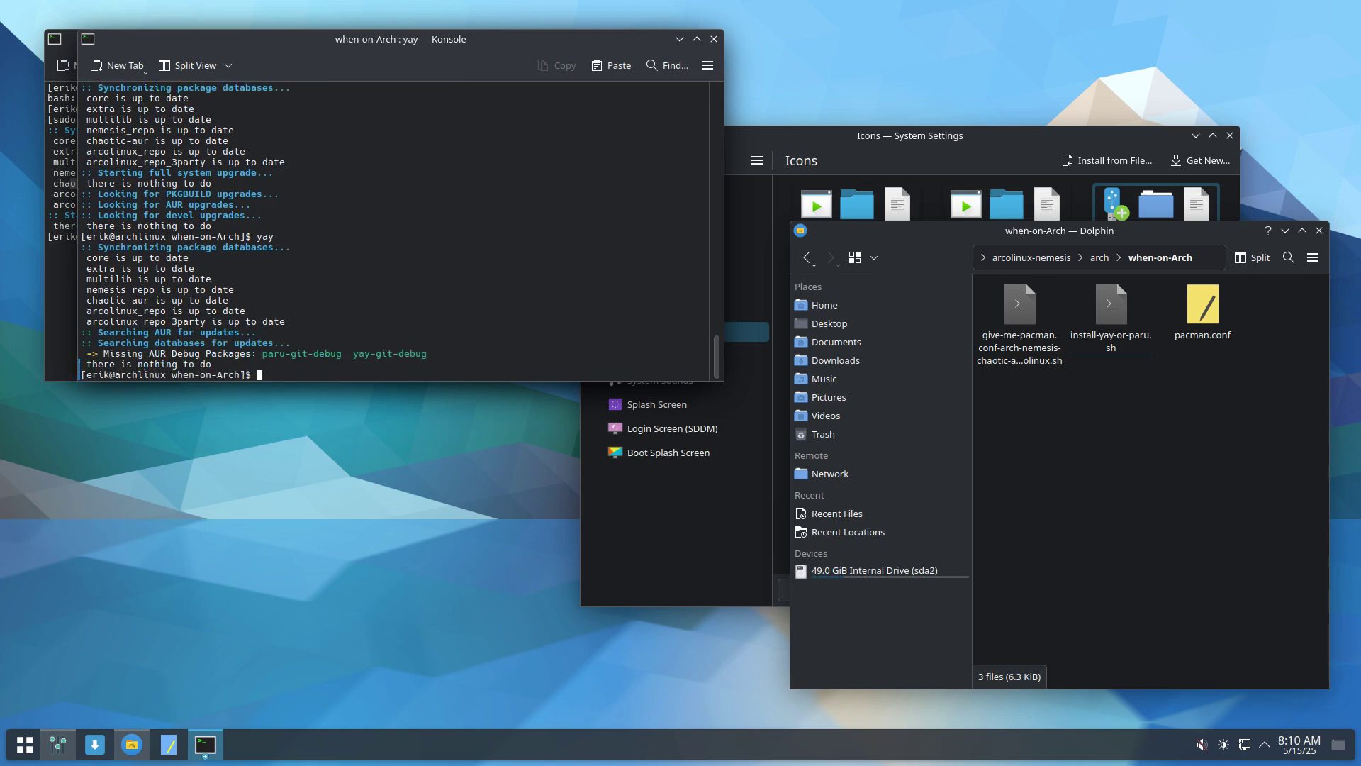
{"action": "left_click", "coordinate": [713, 39]}
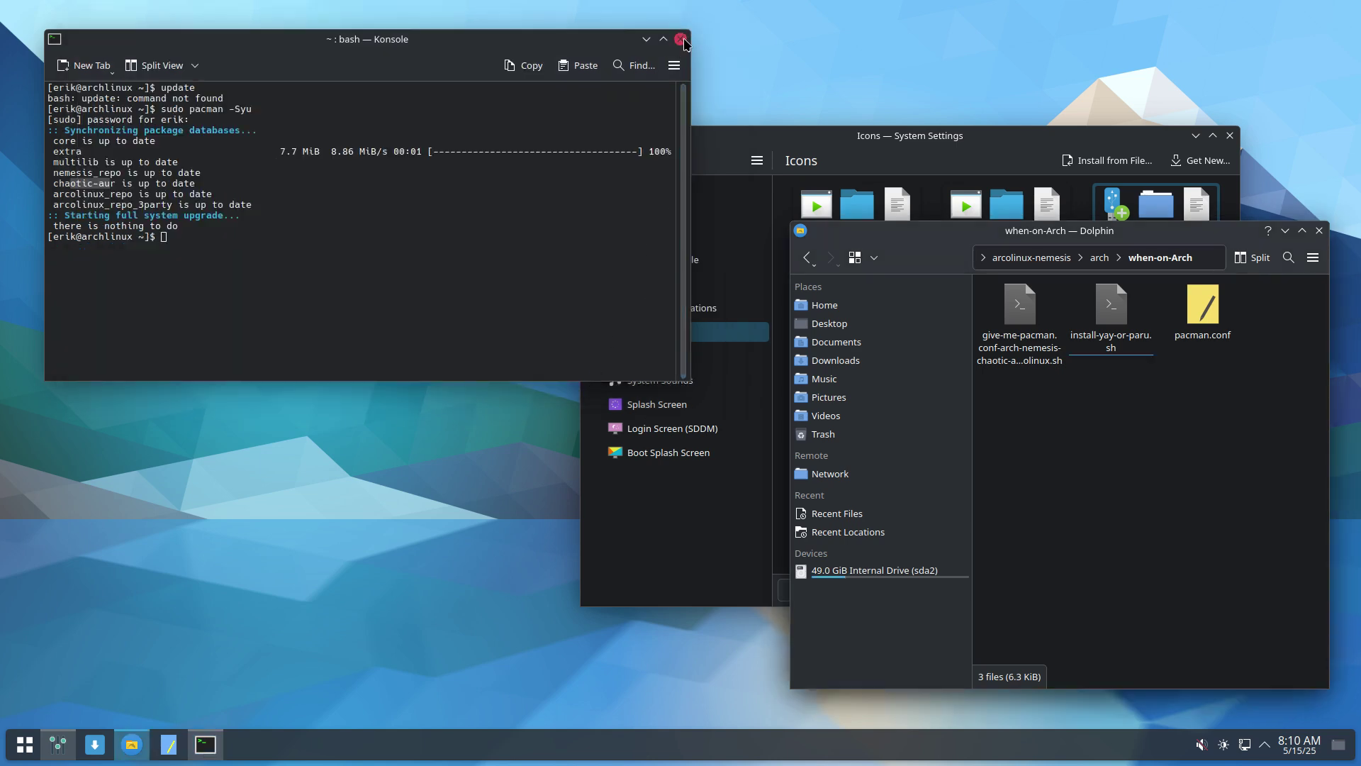
Close the leftover terminal, Dolphin and System Settings windows, then reopen Dolphin centred.
{"action": "left_click", "coordinate": [680, 39]}
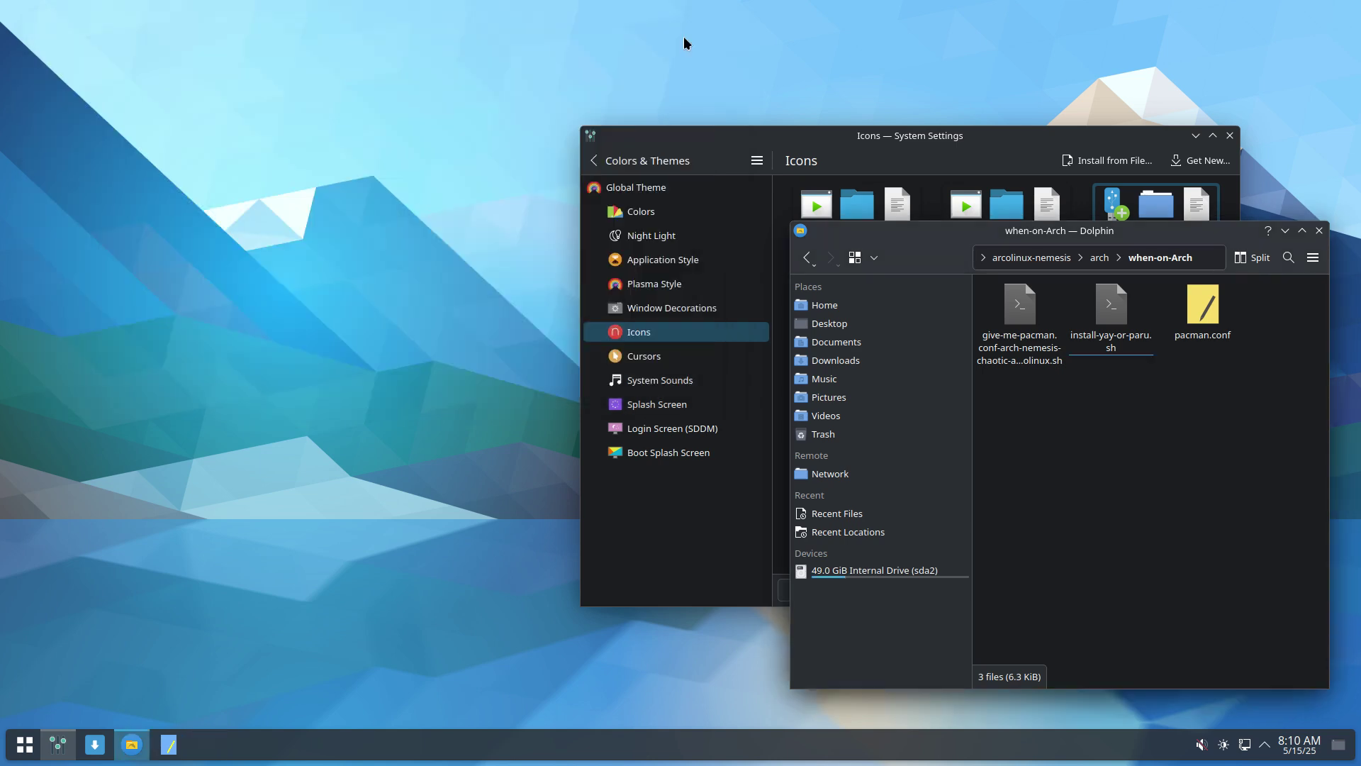
{"action": "left_click", "coordinate": [1319, 231]}
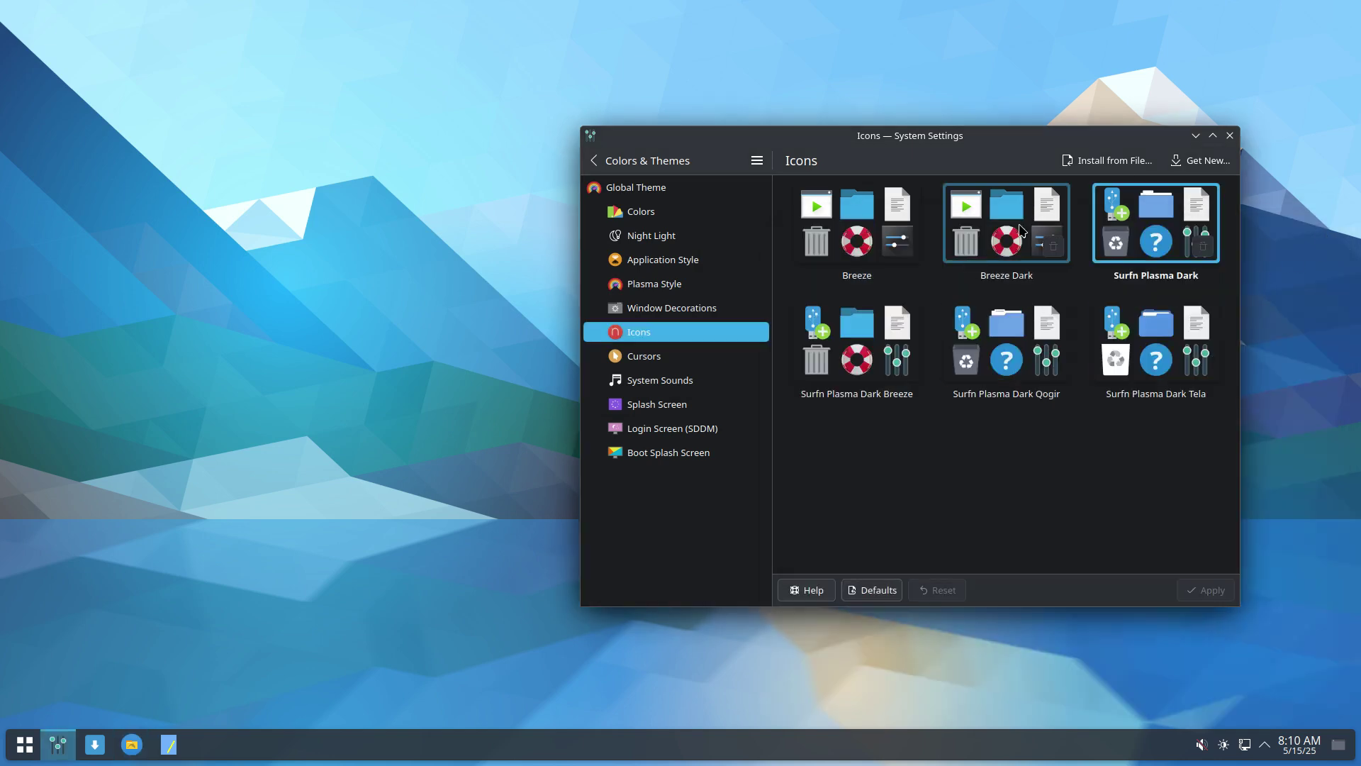
{"action": "left_click", "coordinate": [1232, 137]}
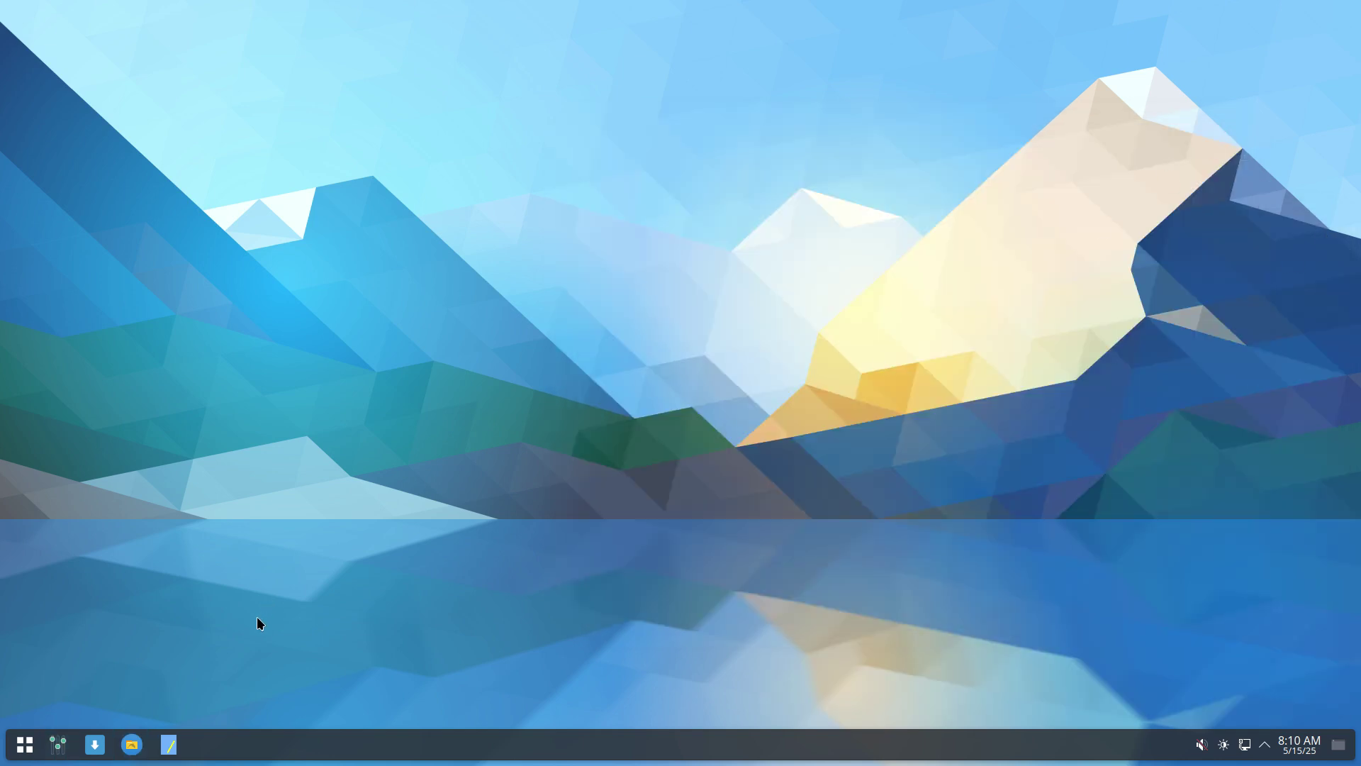
{"action": "left_click", "coordinate": [132, 744]}
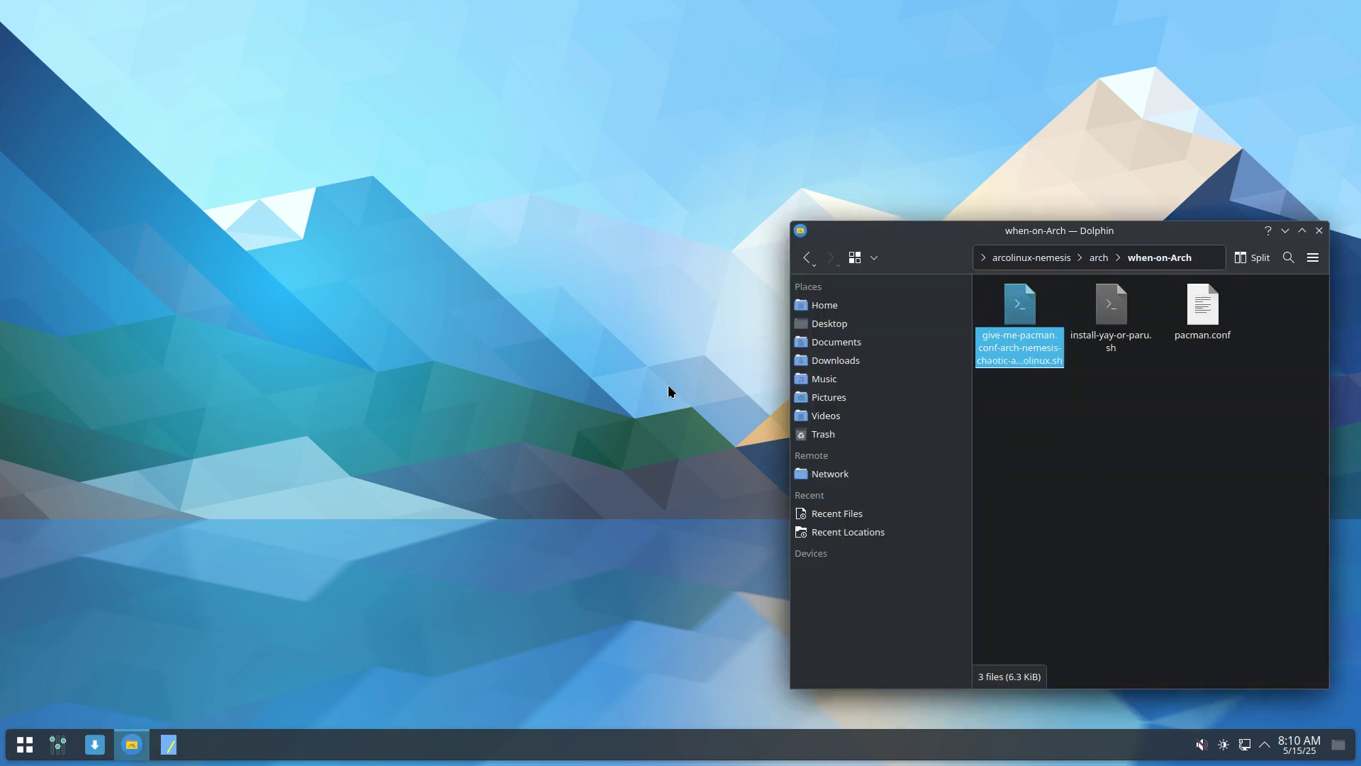
{"action": "left_click_drag", "start_coordinate": [1052, 240], "coordinate": [678, 134]}
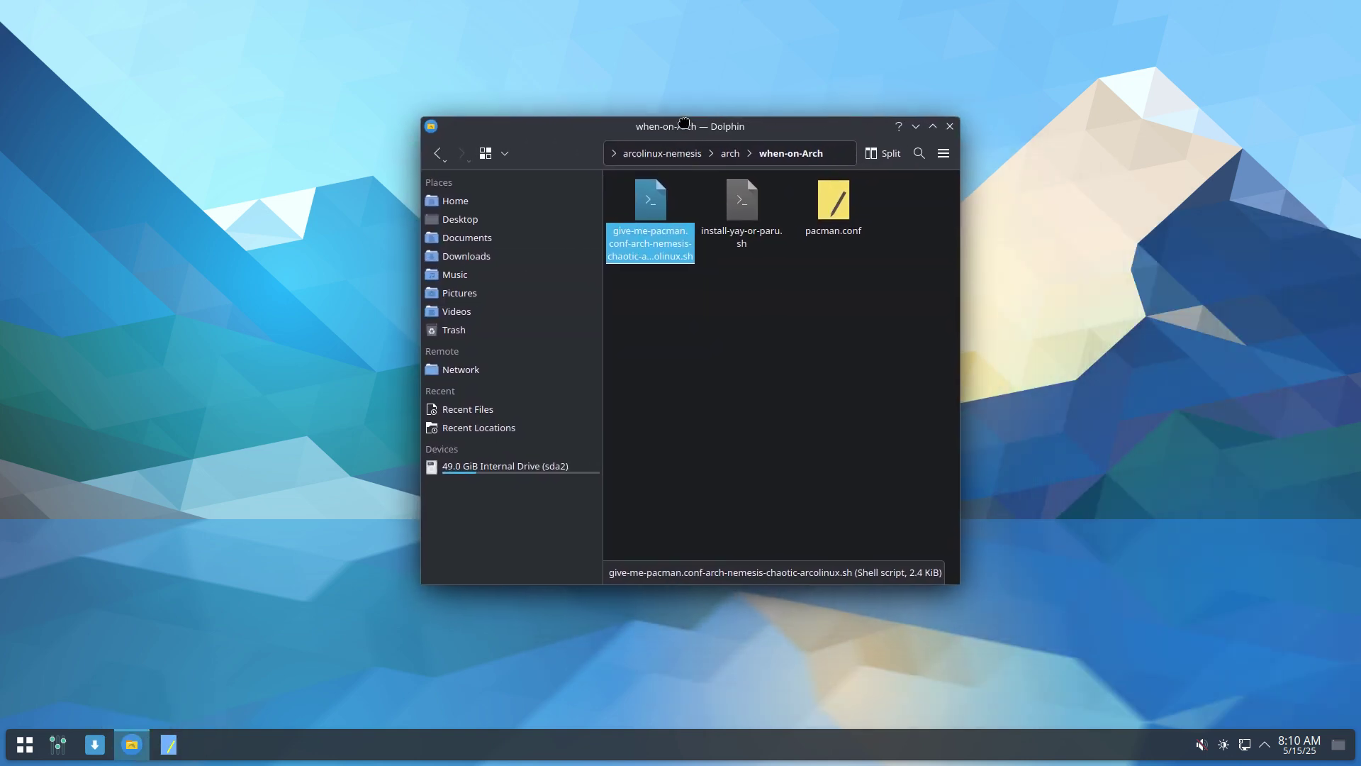
Browse to Home/DATA/arcolinux-nemesis/arcolinux-desktops and open a new Konsole beside Dolphin.
{"action": "left_click", "coordinate": [500, 205]}
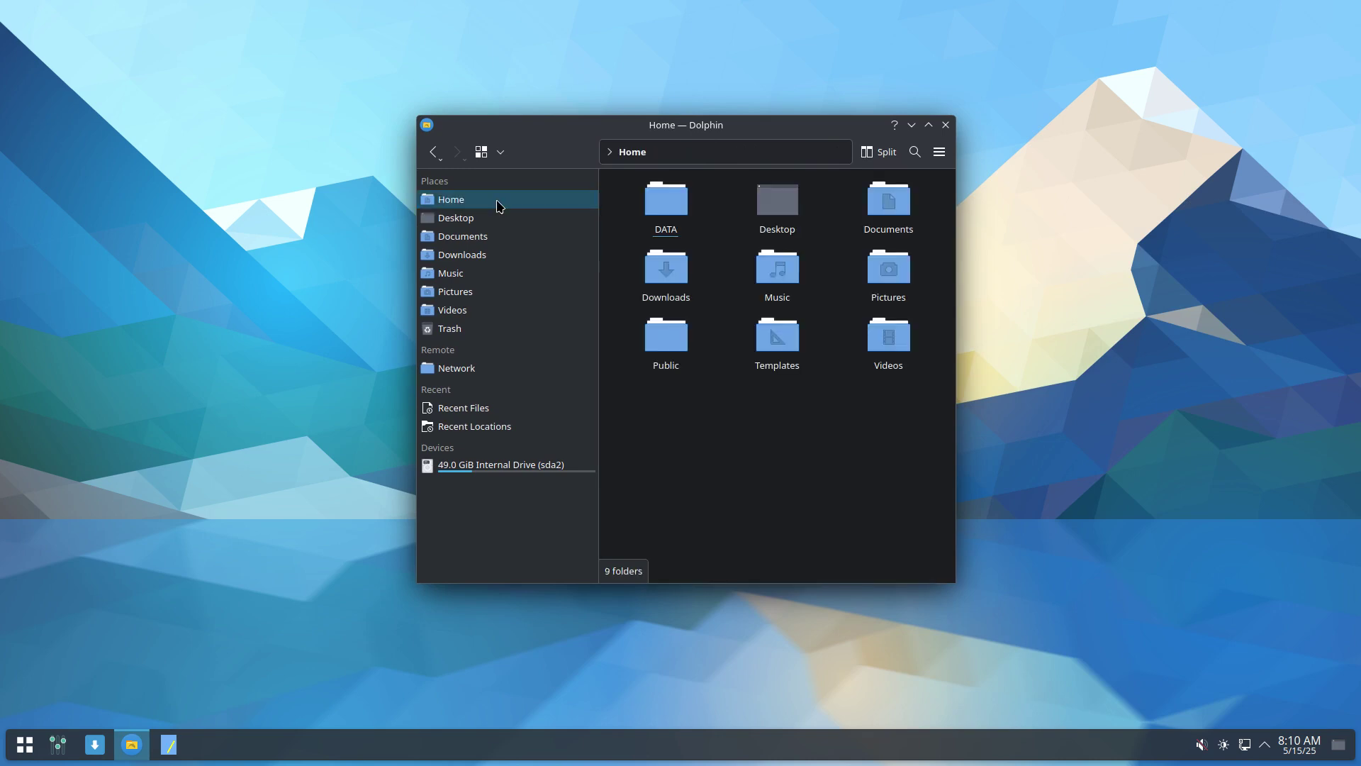
{"action": "double_click", "coordinate": [667, 205]}
{"action": "double_click", "coordinate": [666, 205]}
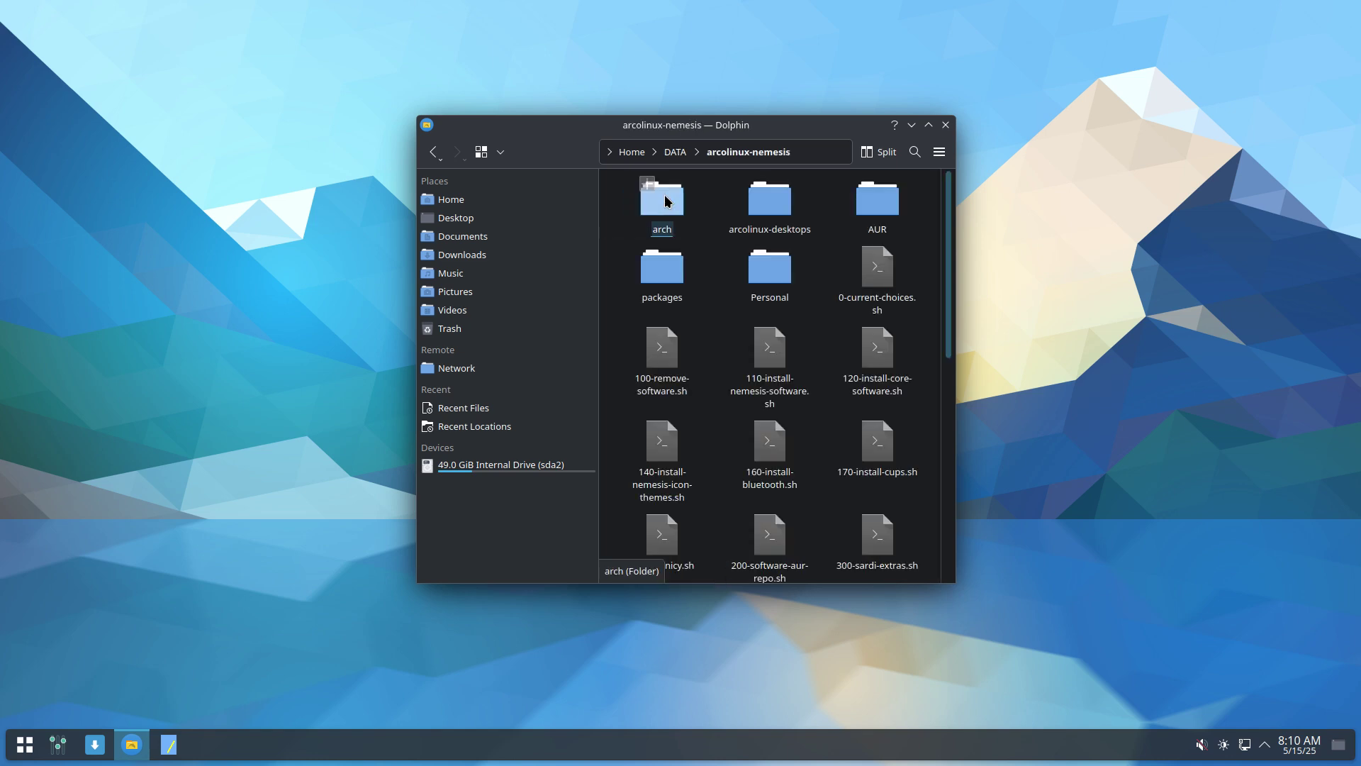
{"action": "double_click", "coordinate": [773, 206]}
{"action": "left_click_drag", "start_coordinate": [652, 535], "coordinate": [930, 183]}
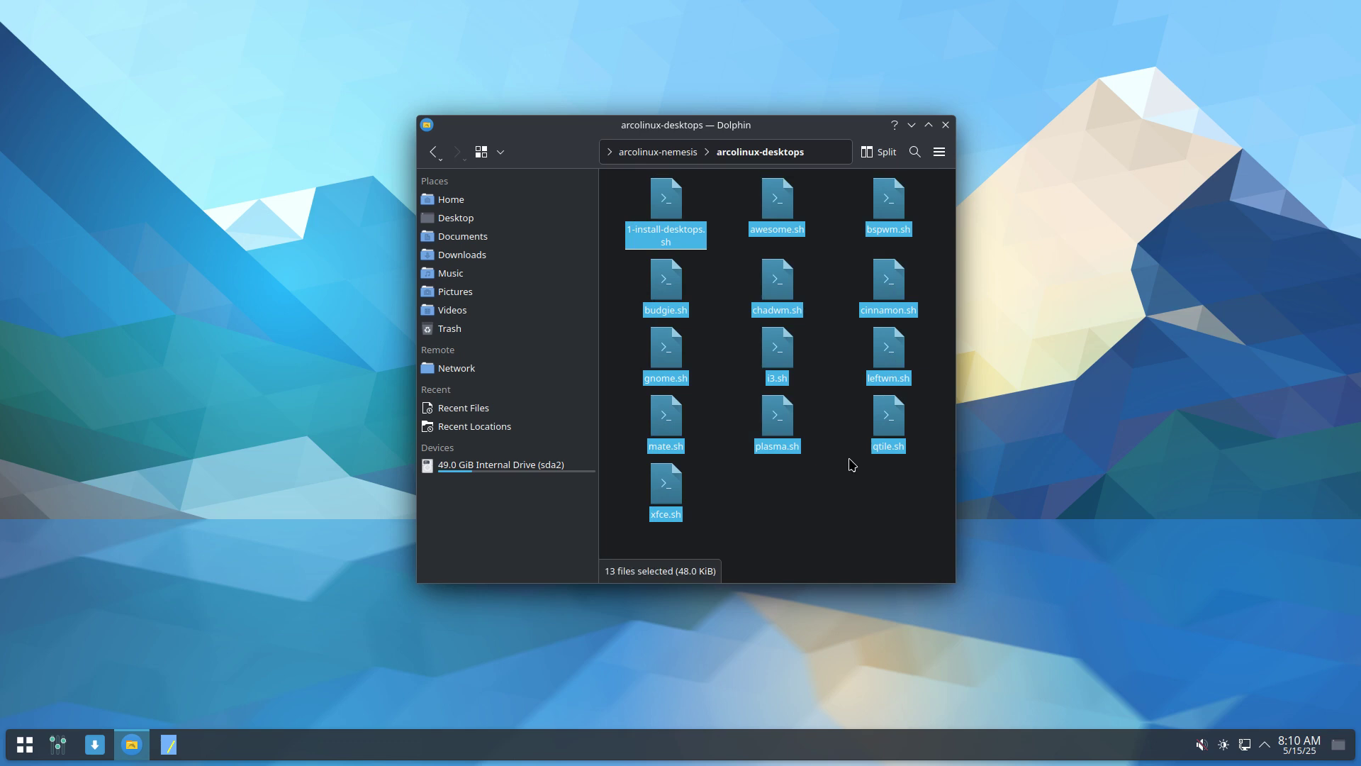
{"action": "left_click", "coordinate": [835, 527]}
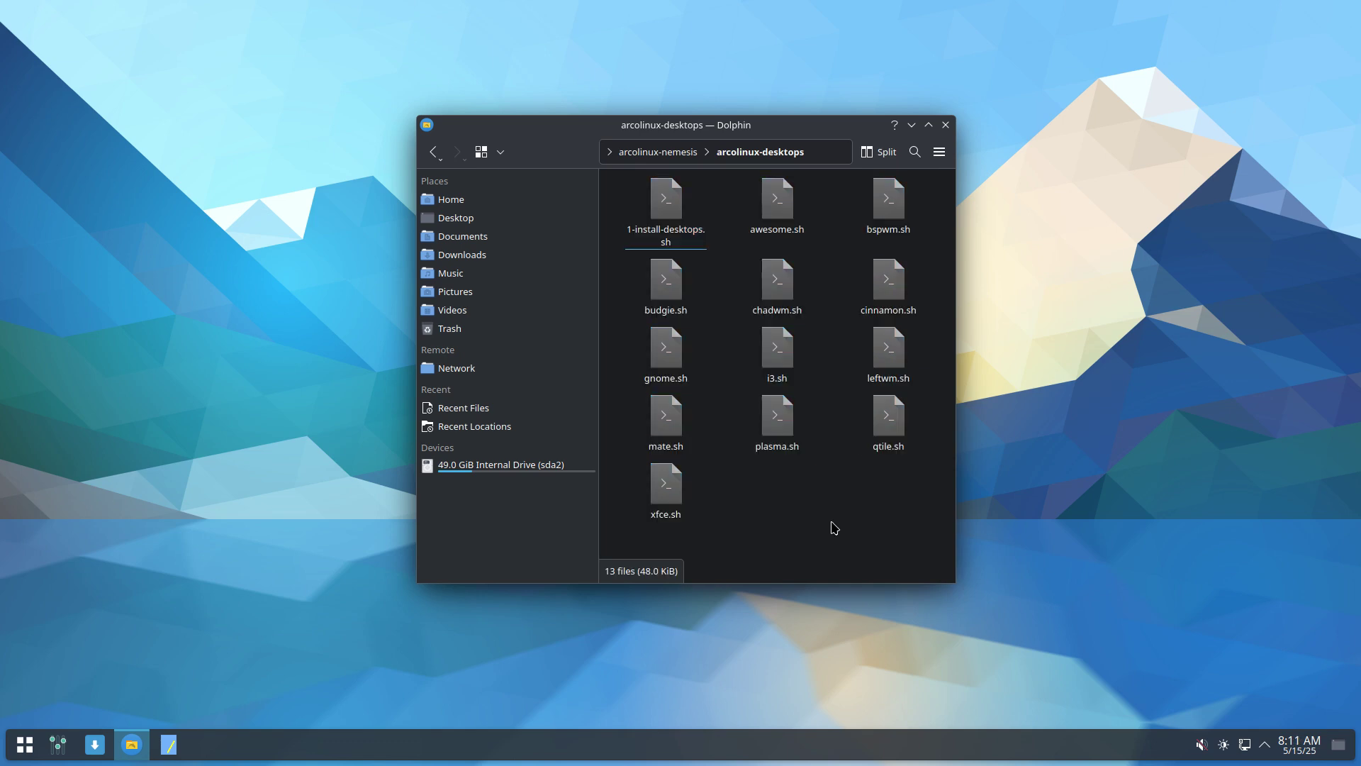
{"action": "left_click_drag", "start_coordinate": [564, 131], "coordinate": [928, 58]}
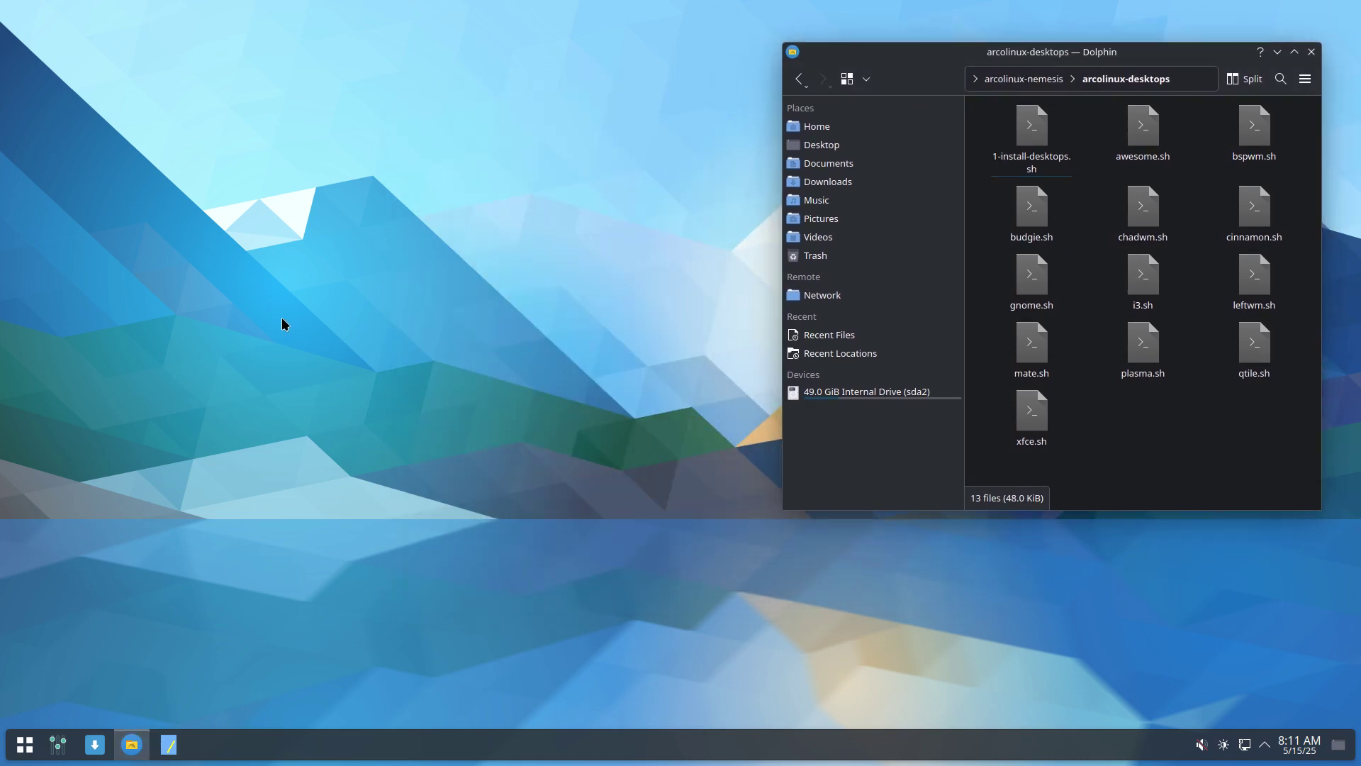
{"action": "key", "text": "ctrl+alt+t"}
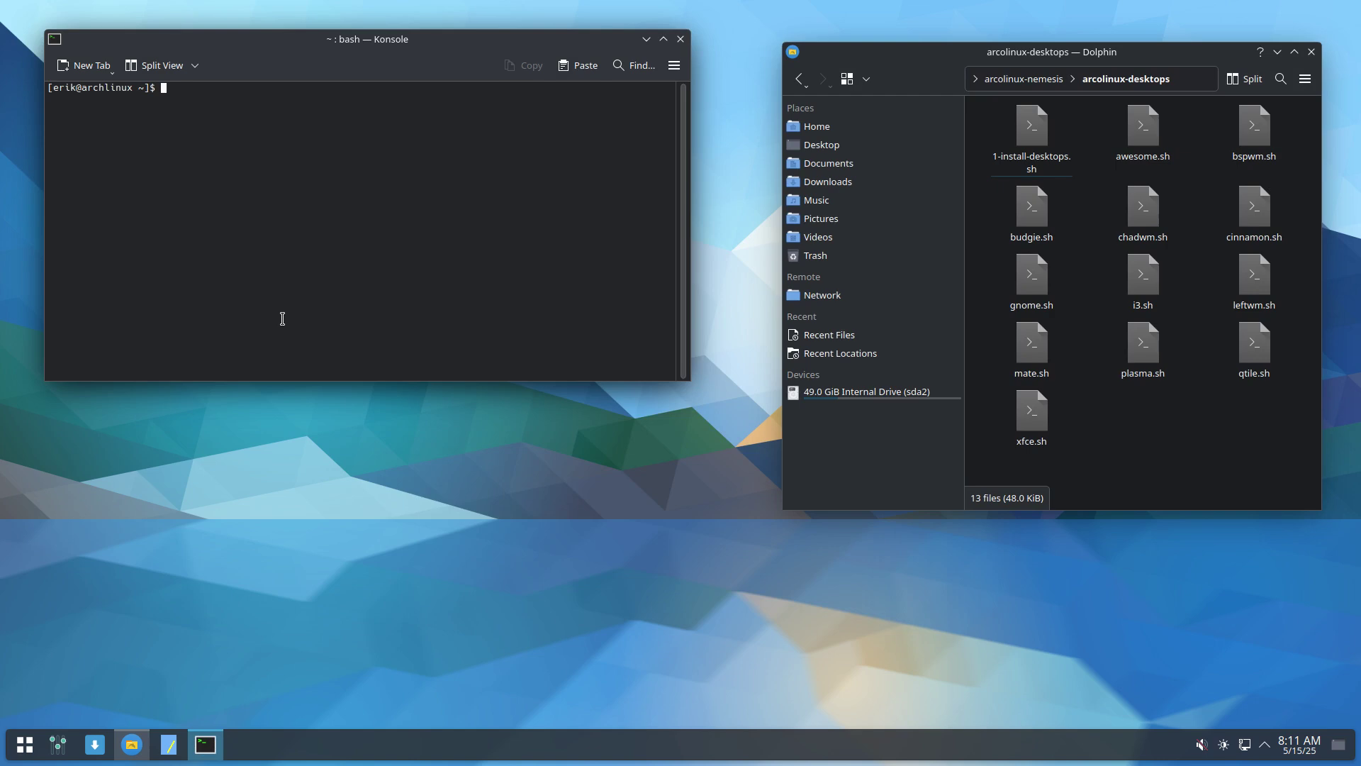
Search with 'yay archlinux tweak' and pick option 4, the AUR archlinux-tweak-tool-git package.
{"action": "type", "text": "yay archlinux tweak"}
{"action": "key", "text": "Return"}
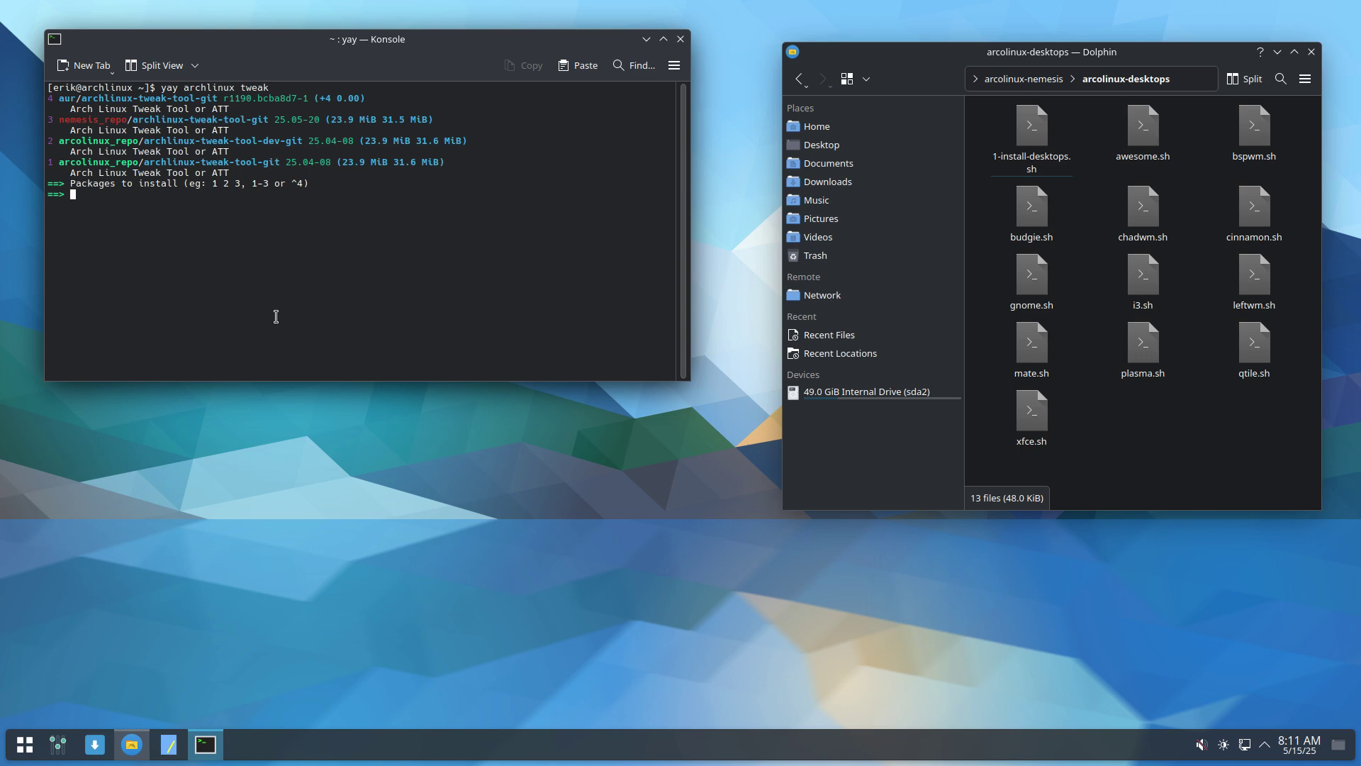
{"action": "left_click_drag", "start_coordinate": [216, 100], "coordinate": [353, 140]}
{"action": "type", "text": "4"}
{"action": "key", "text": "Return"}
Accept the build prompts and sudo password to install archlinux-tweak-tool-git, then launch it with att.
{"action": "key", "text": "Return"}
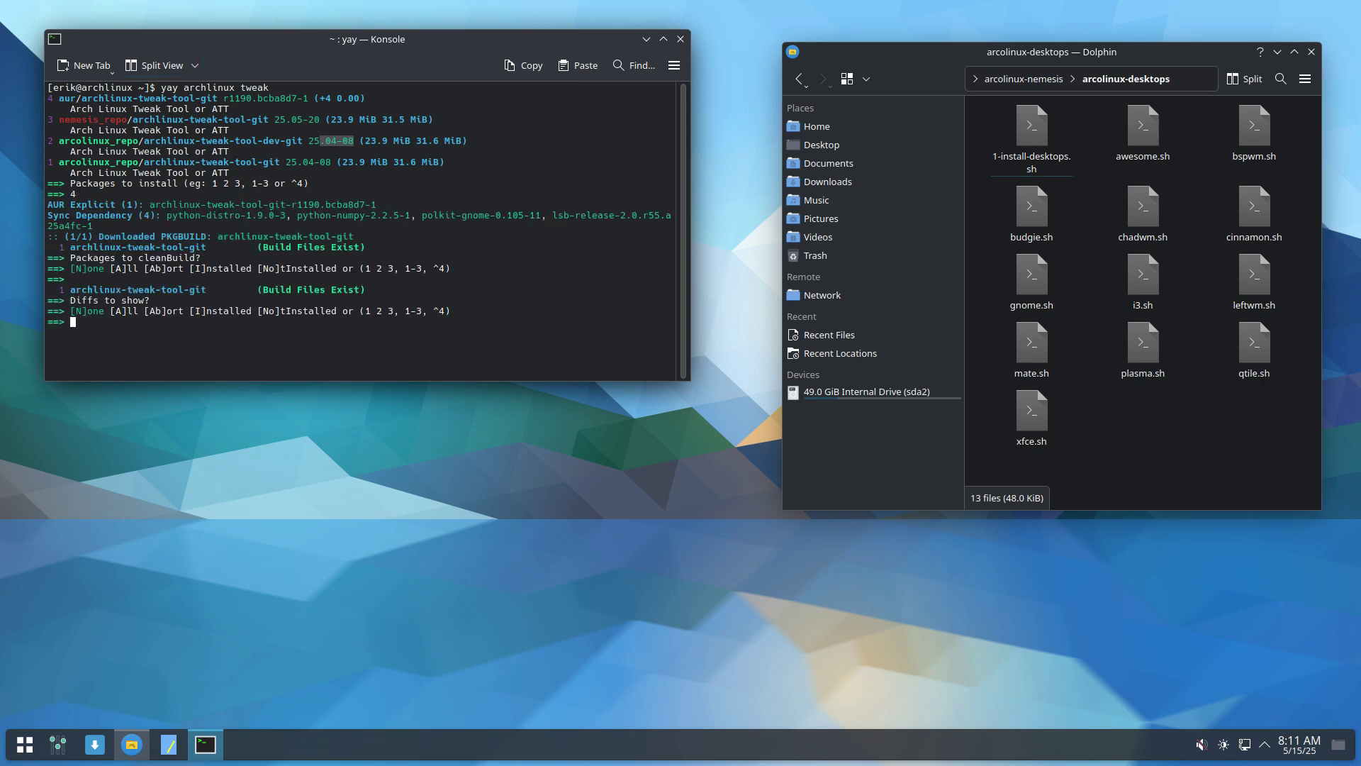
{"action": "key", "text": "Return"}
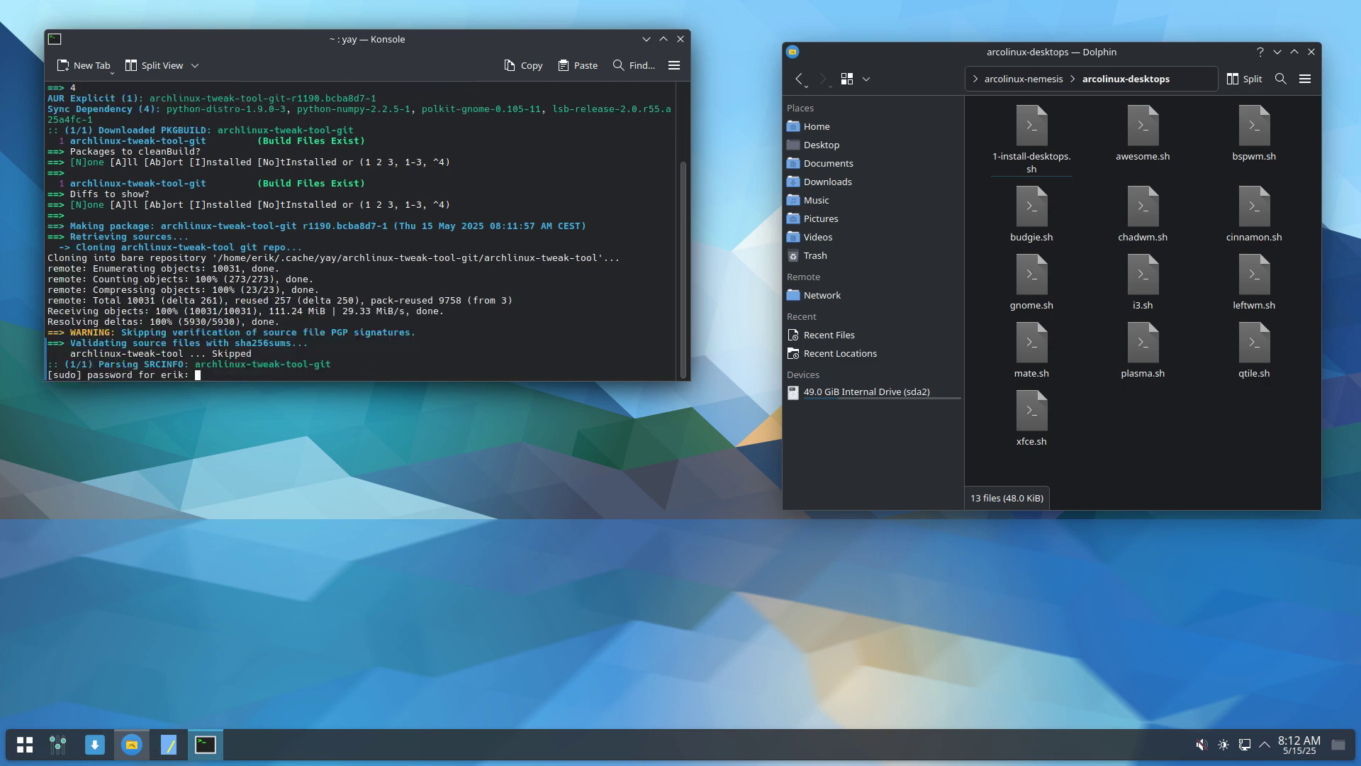
{"action": "key", "text": "Return"}
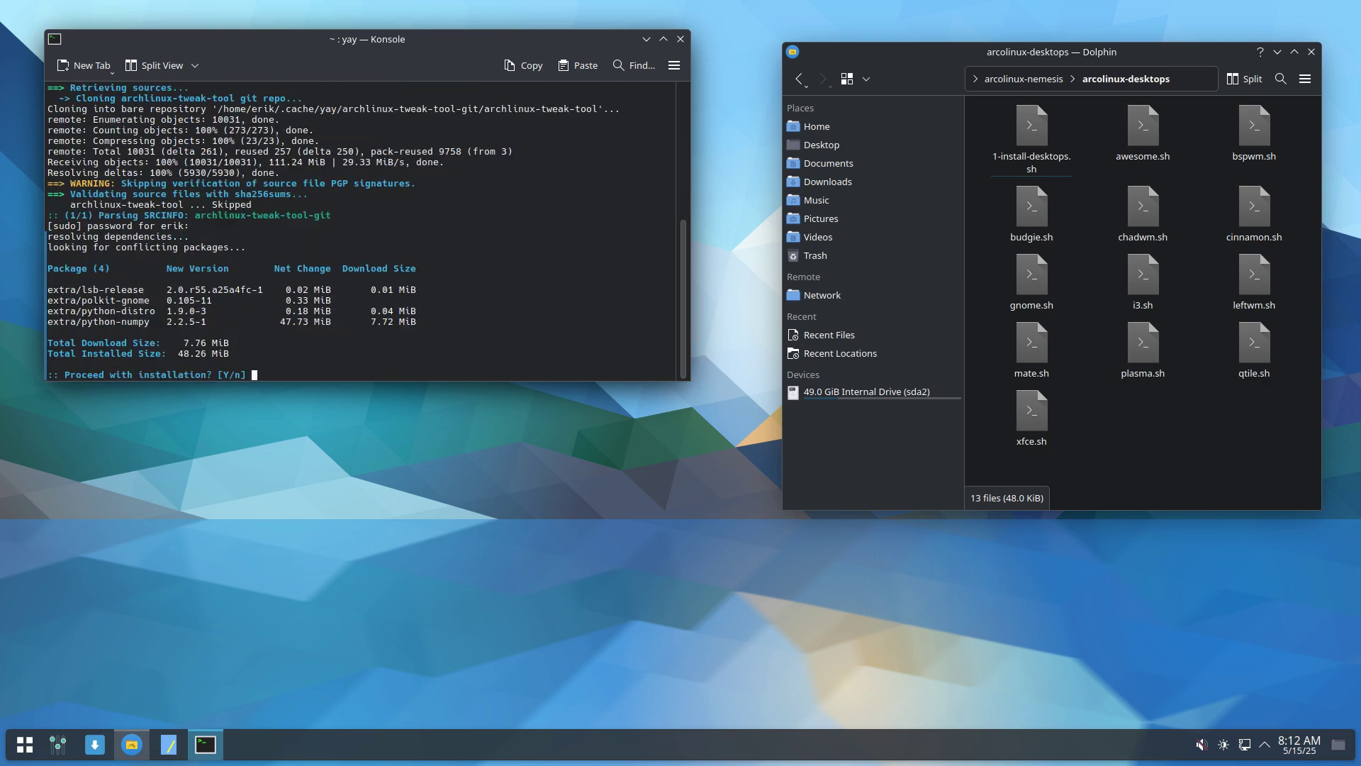
{"action": "key", "text": "Return"}
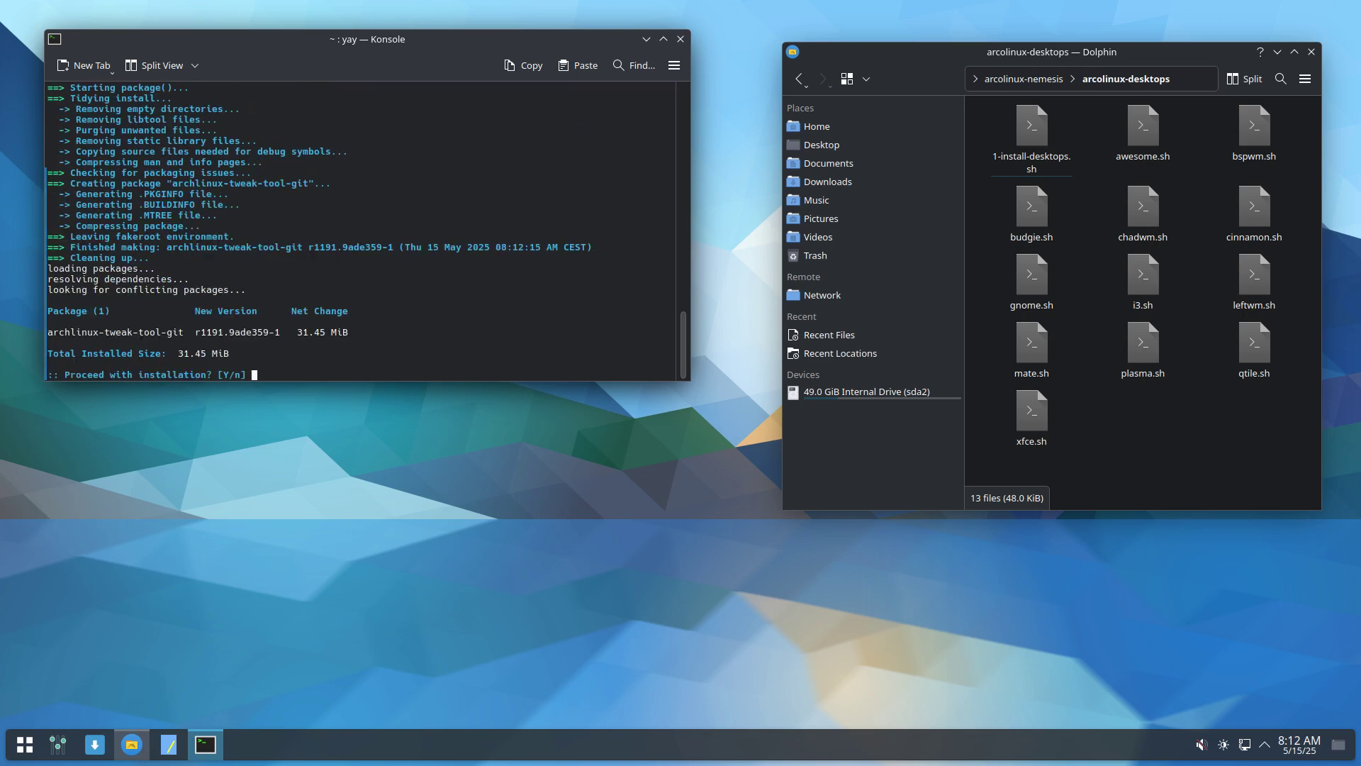
{"action": "key", "text": "Return"}
{"action": "type", "text": "att"}
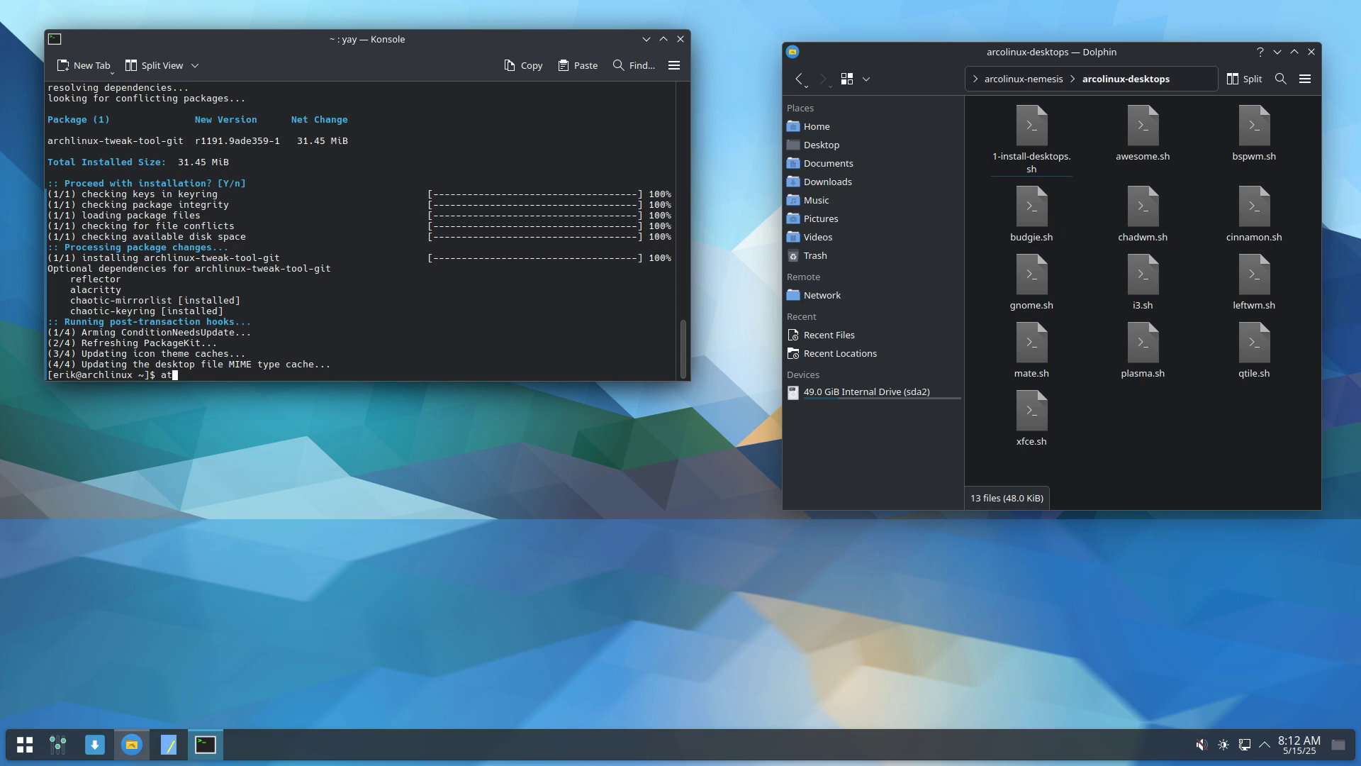
{"action": "key", "text": "Return"}
Authenticate the Arch Linux Tweak Tool with the password and move its window up-left.
{"action": "type", "text": "•••••"}
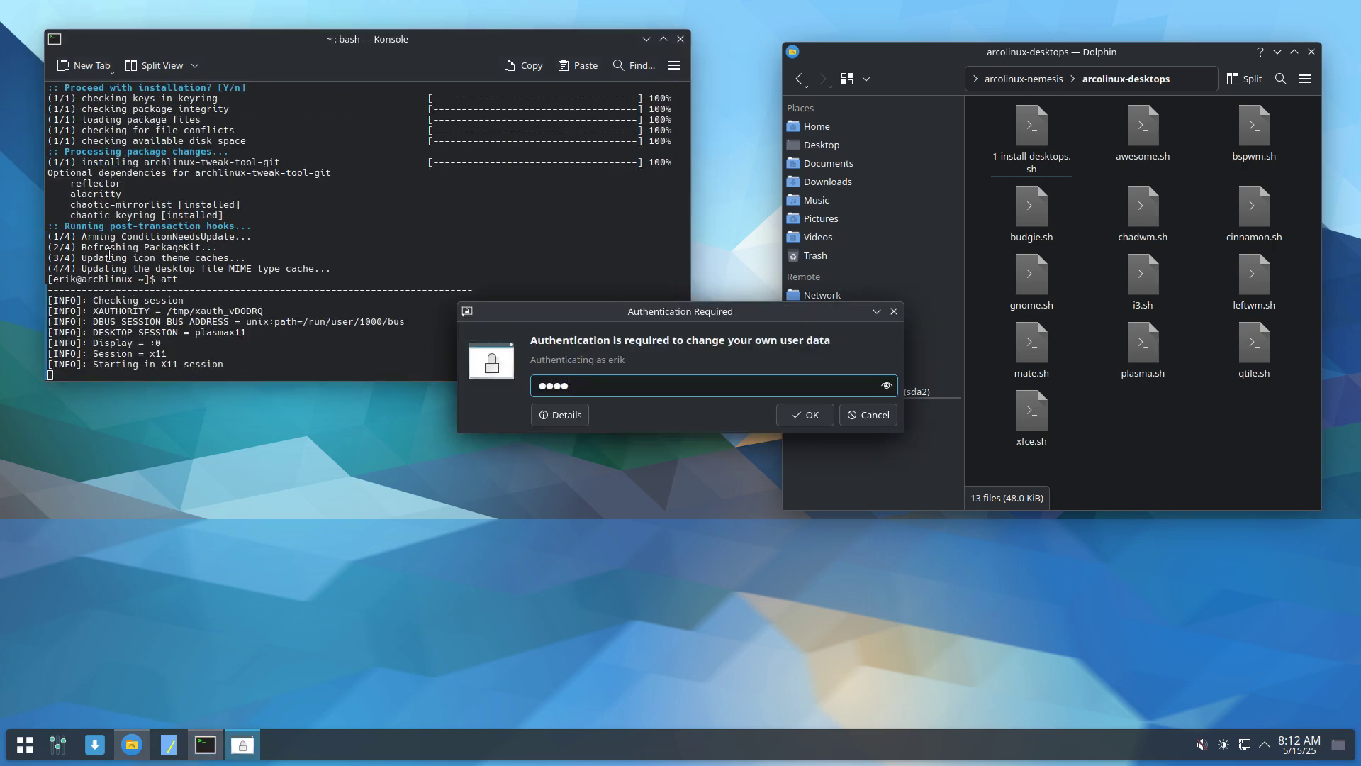
{"action": "key", "text": "Return"}
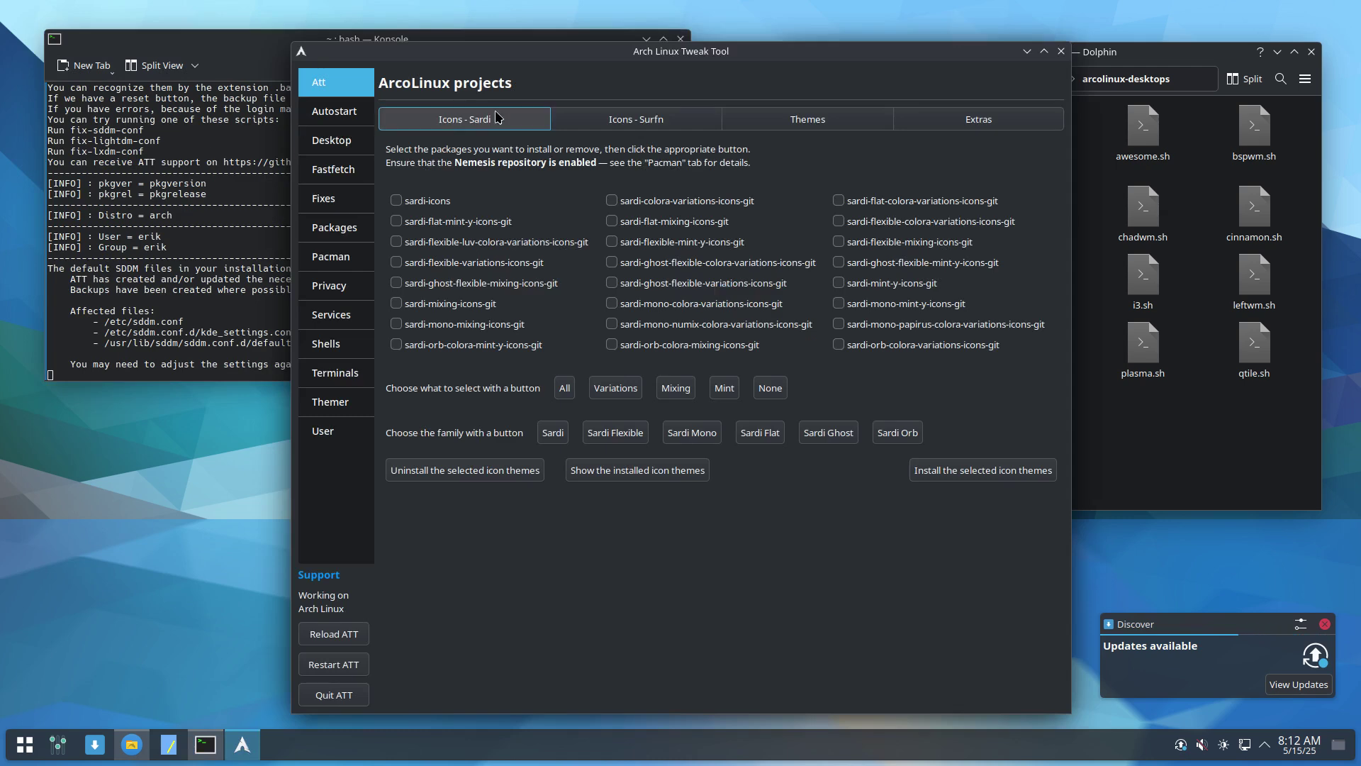
{"action": "left_click_drag", "start_coordinate": [591, 56], "coordinate": [383, 46]}
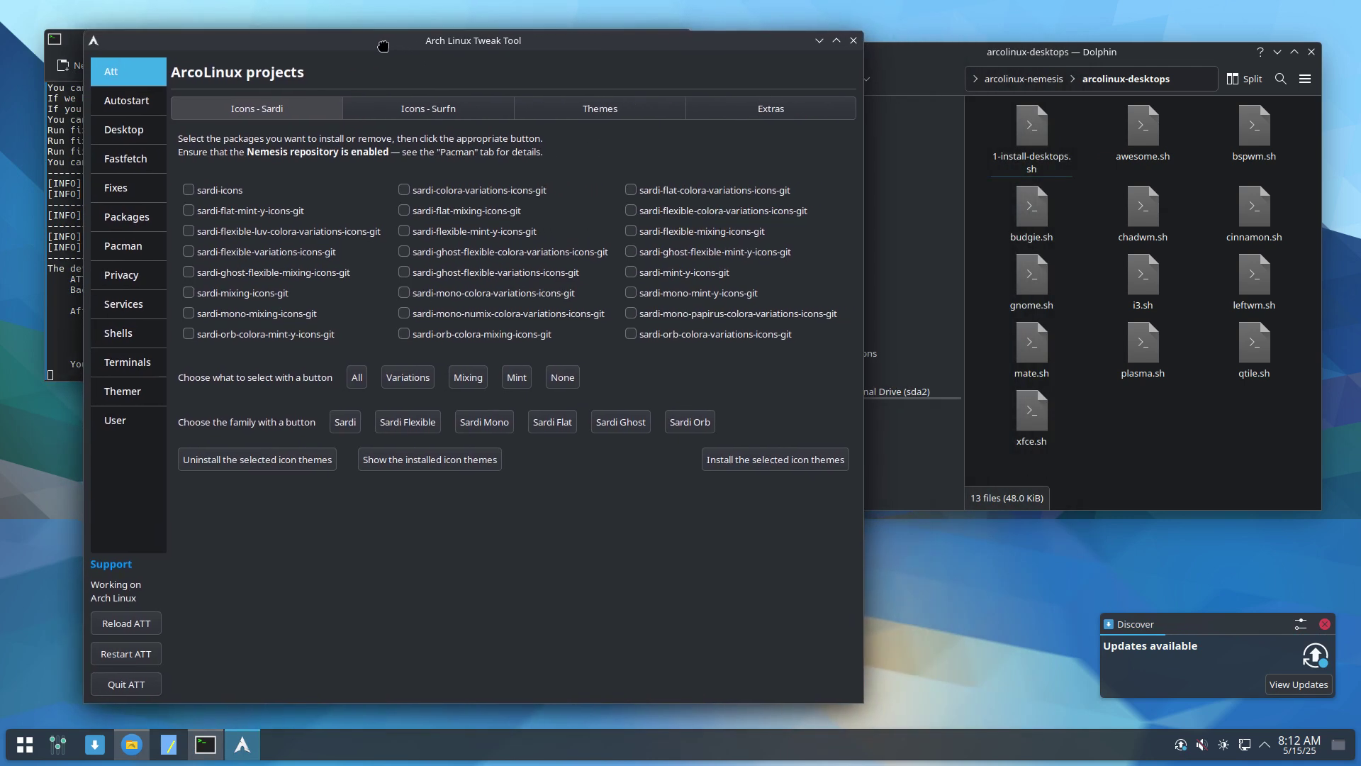
Browse the Desktop page's list of installable desktops and pick mate.
{"action": "left_click", "coordinate": [123, 132]}
{"action": "left_click", "coordinate": [248, 214]}
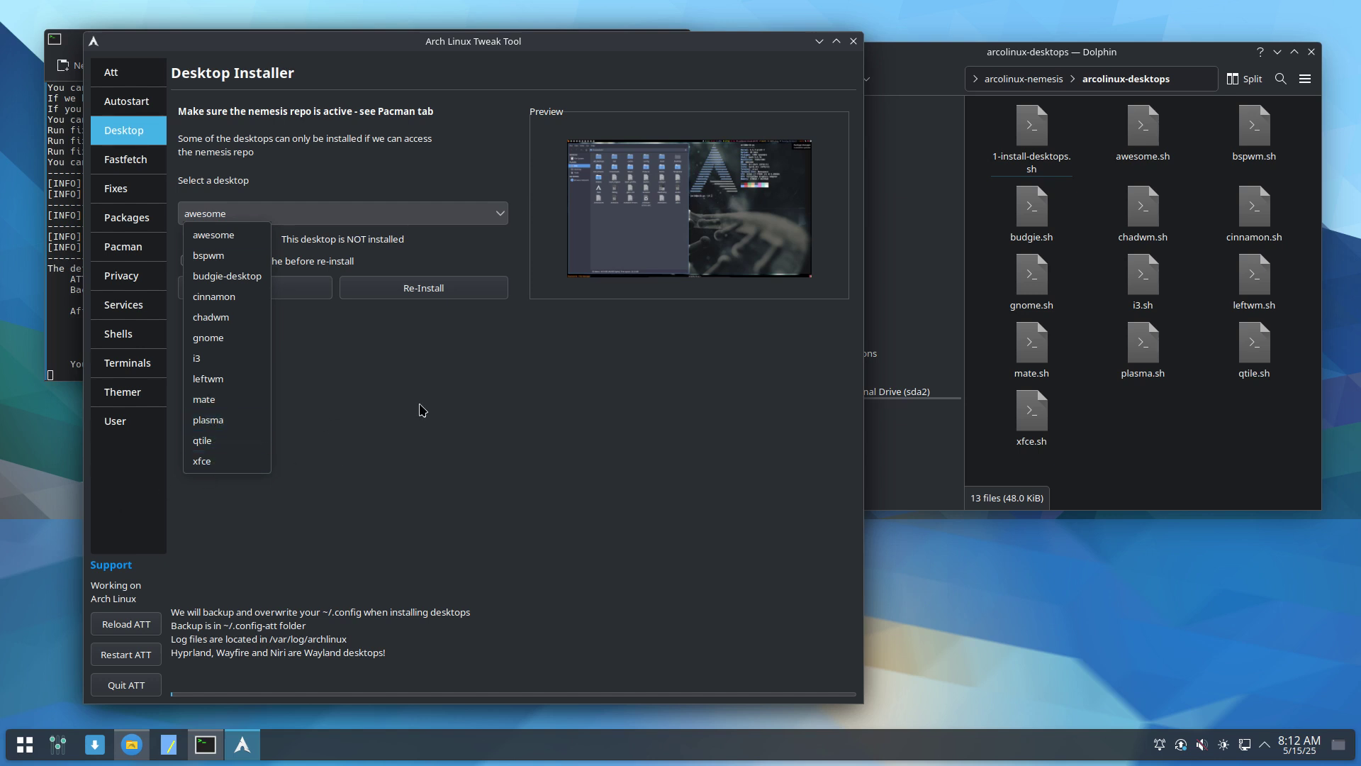
{"action": "left_click", "coordinate": [463, 416]}
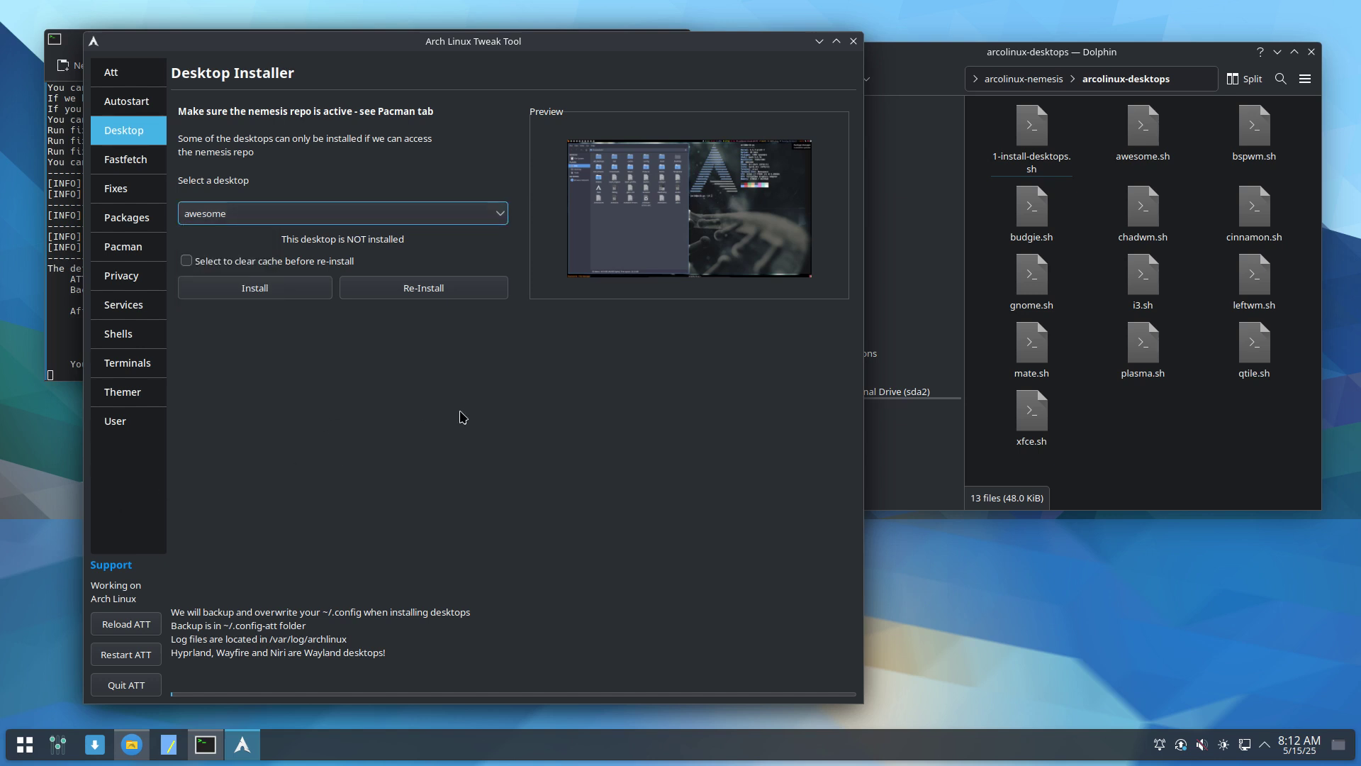
{"action": "left_click", "coordinate": [379, 214]}
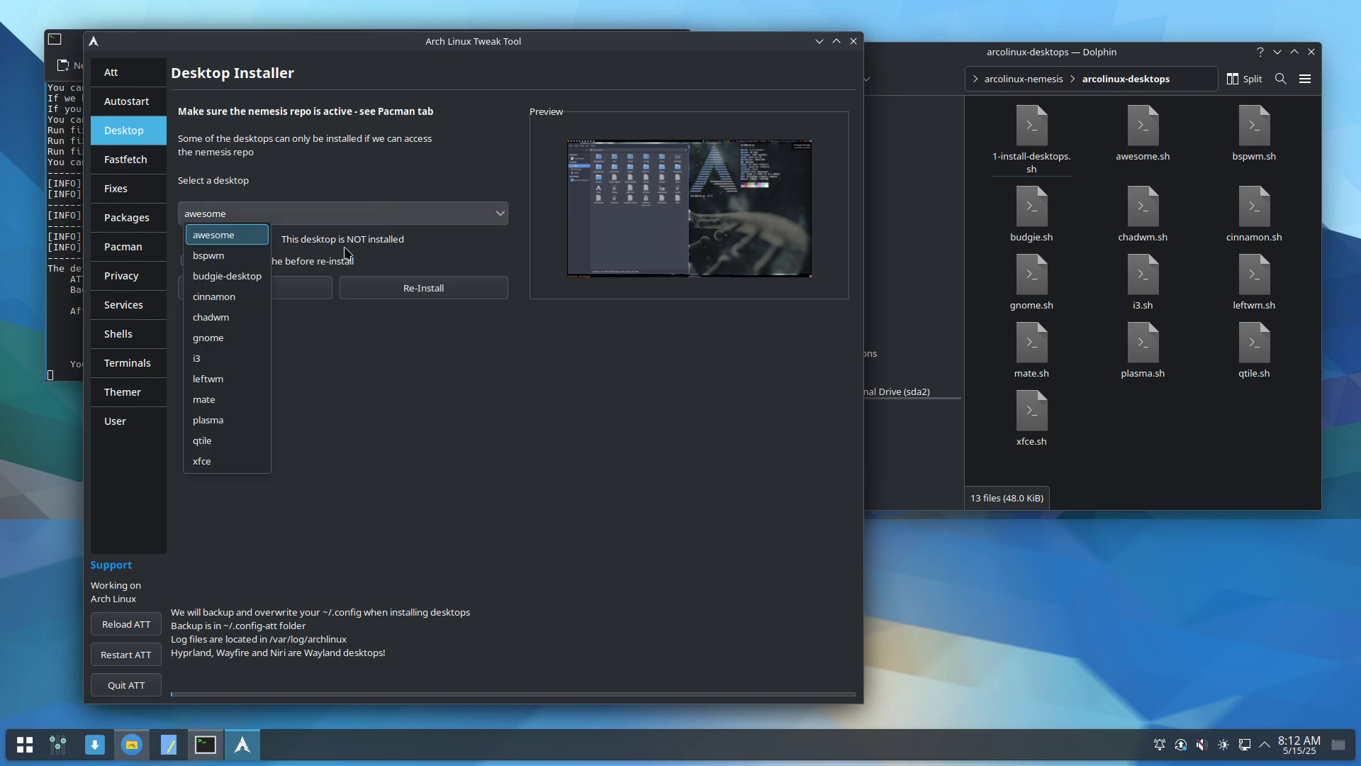
{"action": "left_click", "coordinate": [228, 401]}
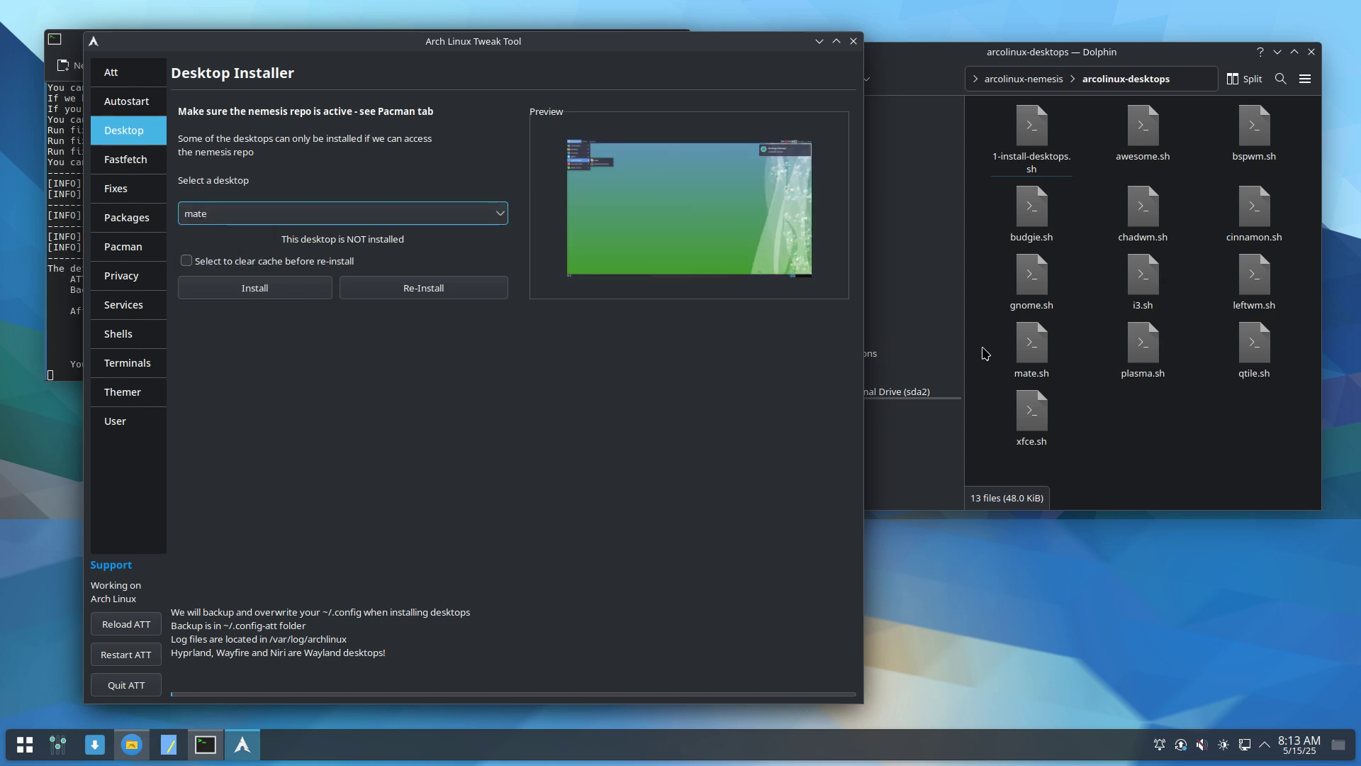
Close the tweak tool and Konsole, leaving Dolphin moved left on the desktop scripts.
{"action": "left_click", "coordinate": [1033, 345]}
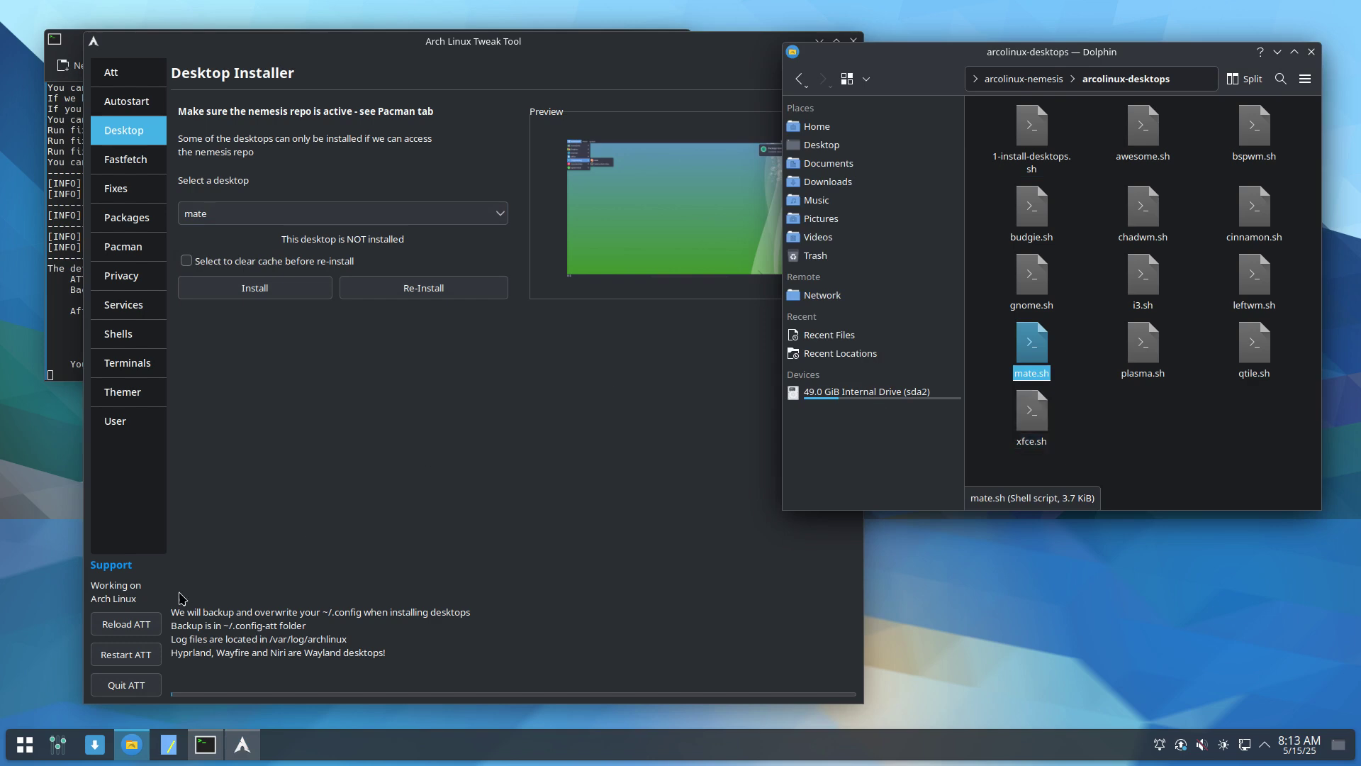
{"action": "left_click", "coordinate": [127, 685]}
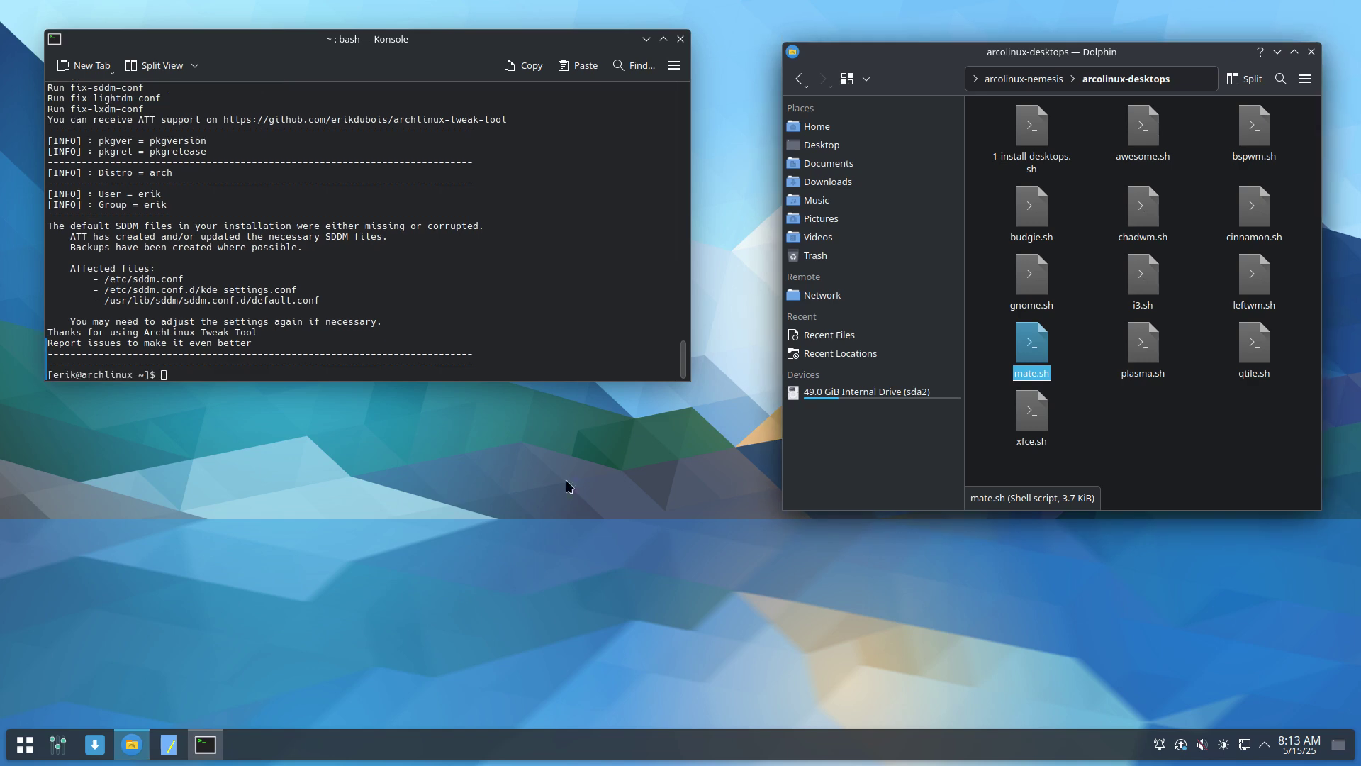
{"action": "left_click", "coordinate": [680, 40]}
{"action": "left_click_drag", "start_coordinate": [863, 71], "coordinate": [369, 53]}
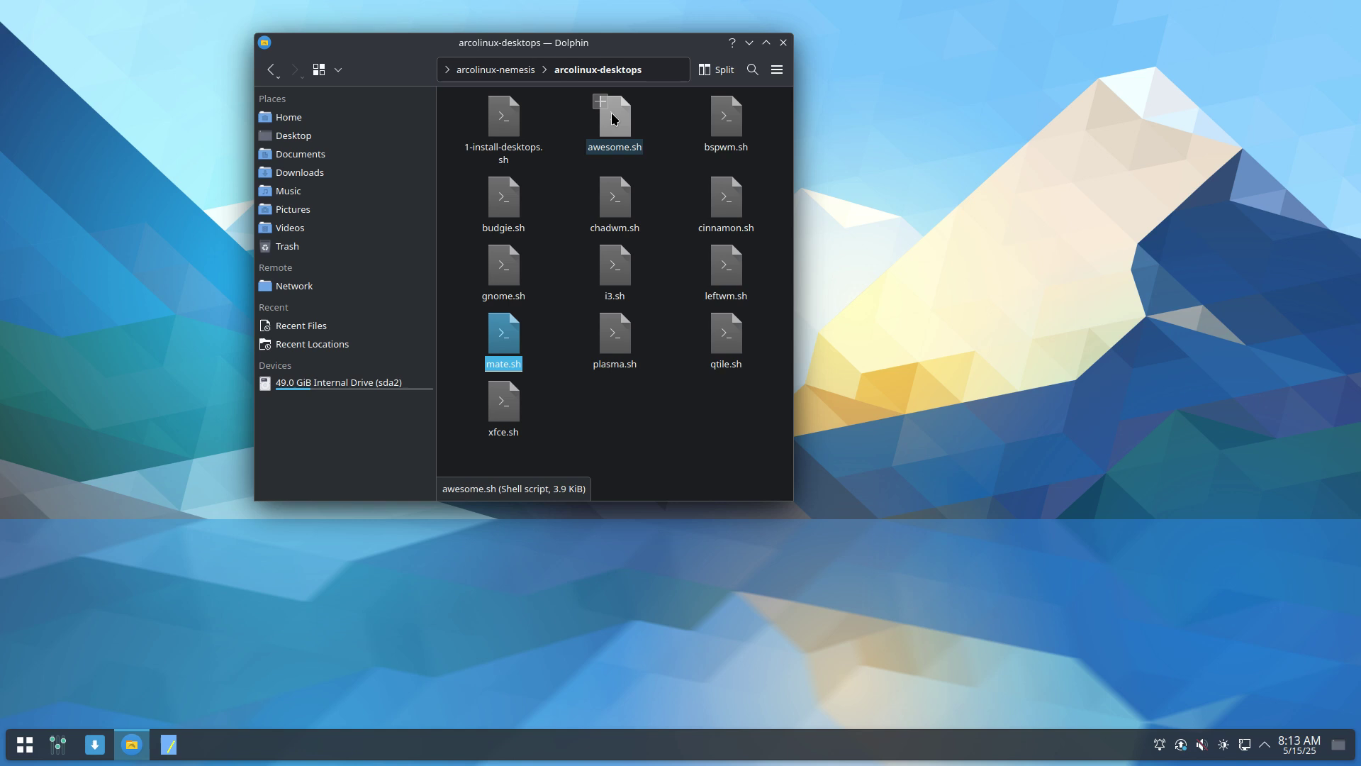
{"action": "left_click", "coordinate": [615, 119]}
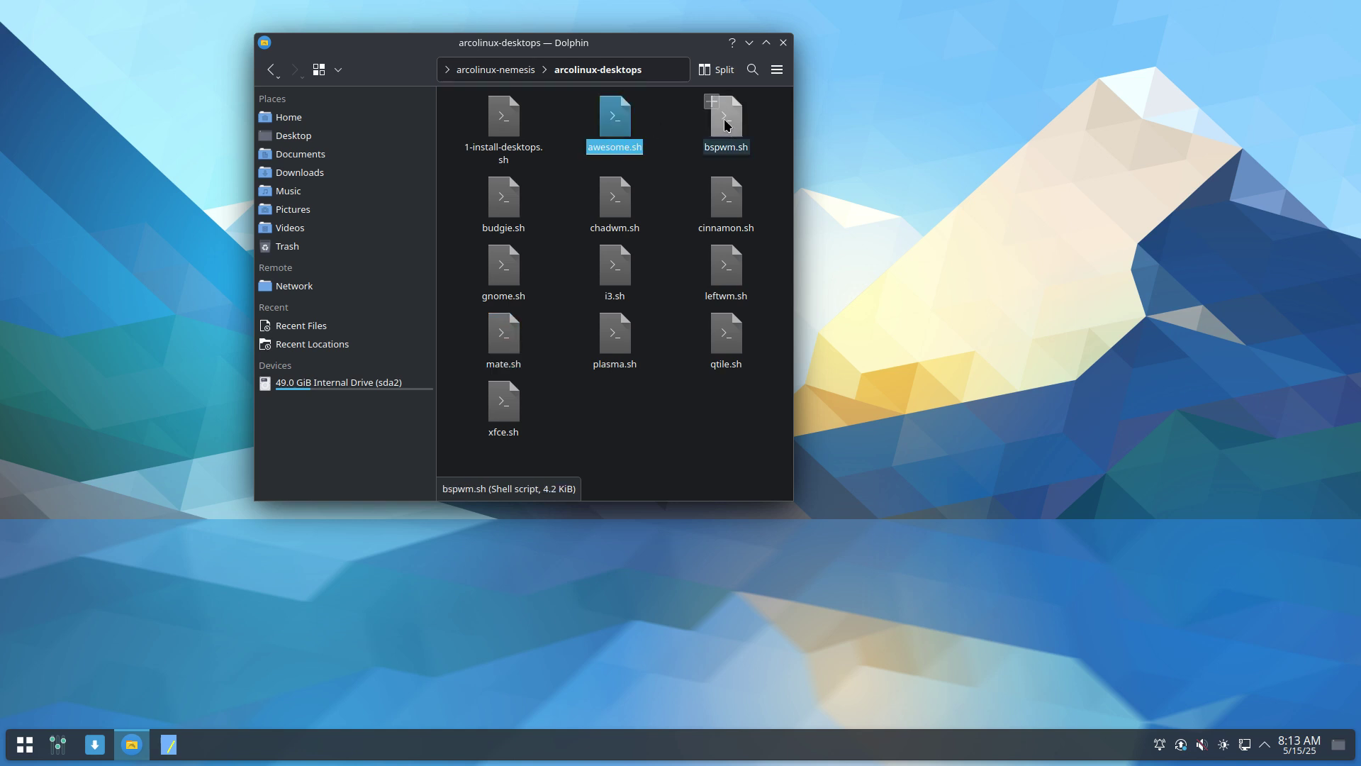
{"action": "left_click", "coordinate": [727, 126]}
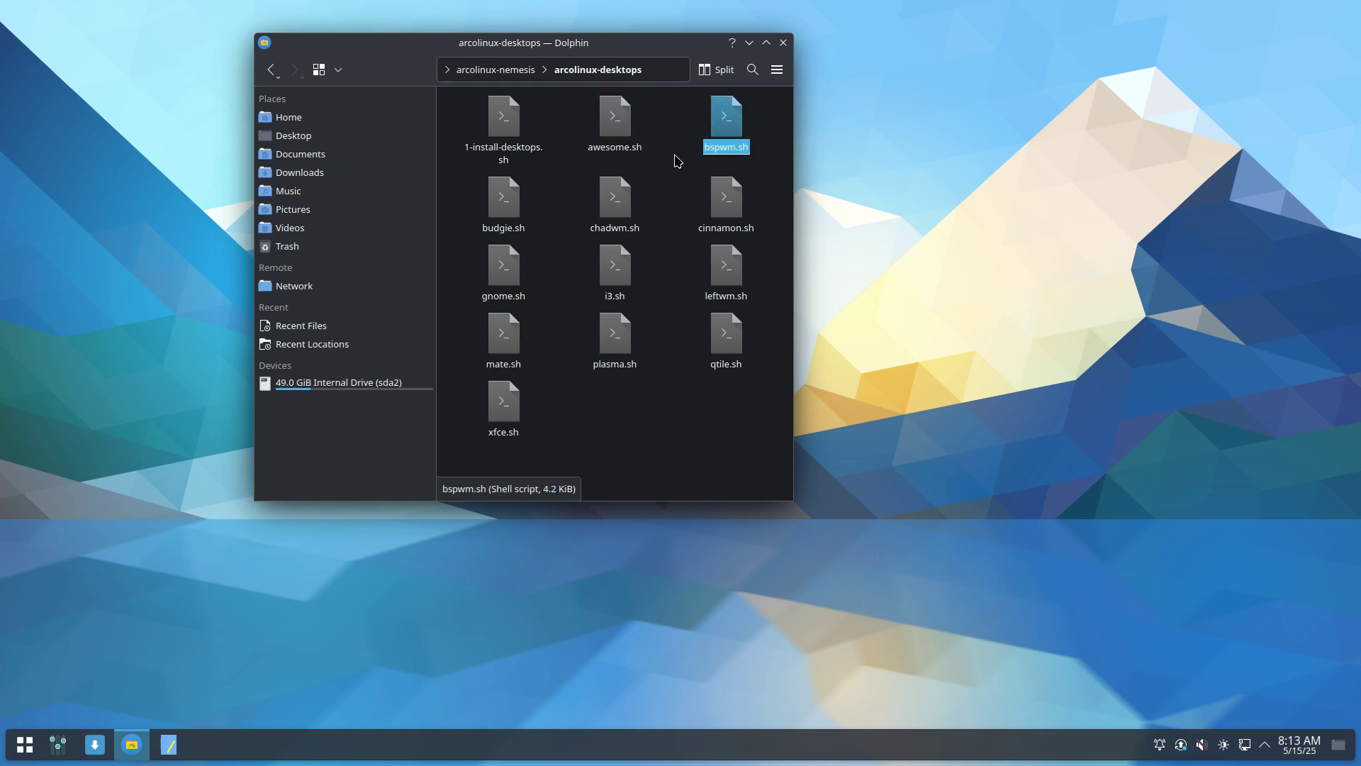
{"action": "left_click", "coordinate": [611, 207]}
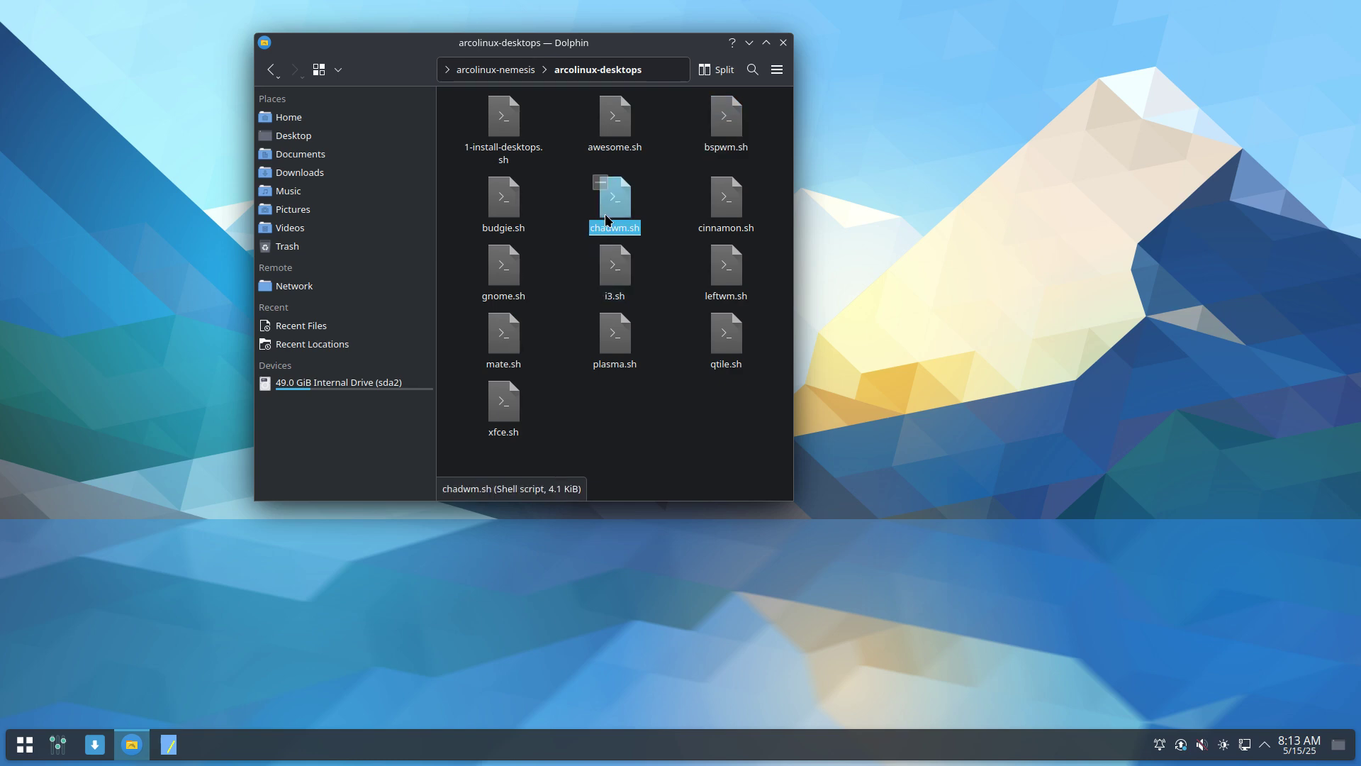
{"action": "left_click", "coordinate": [626, 284]}
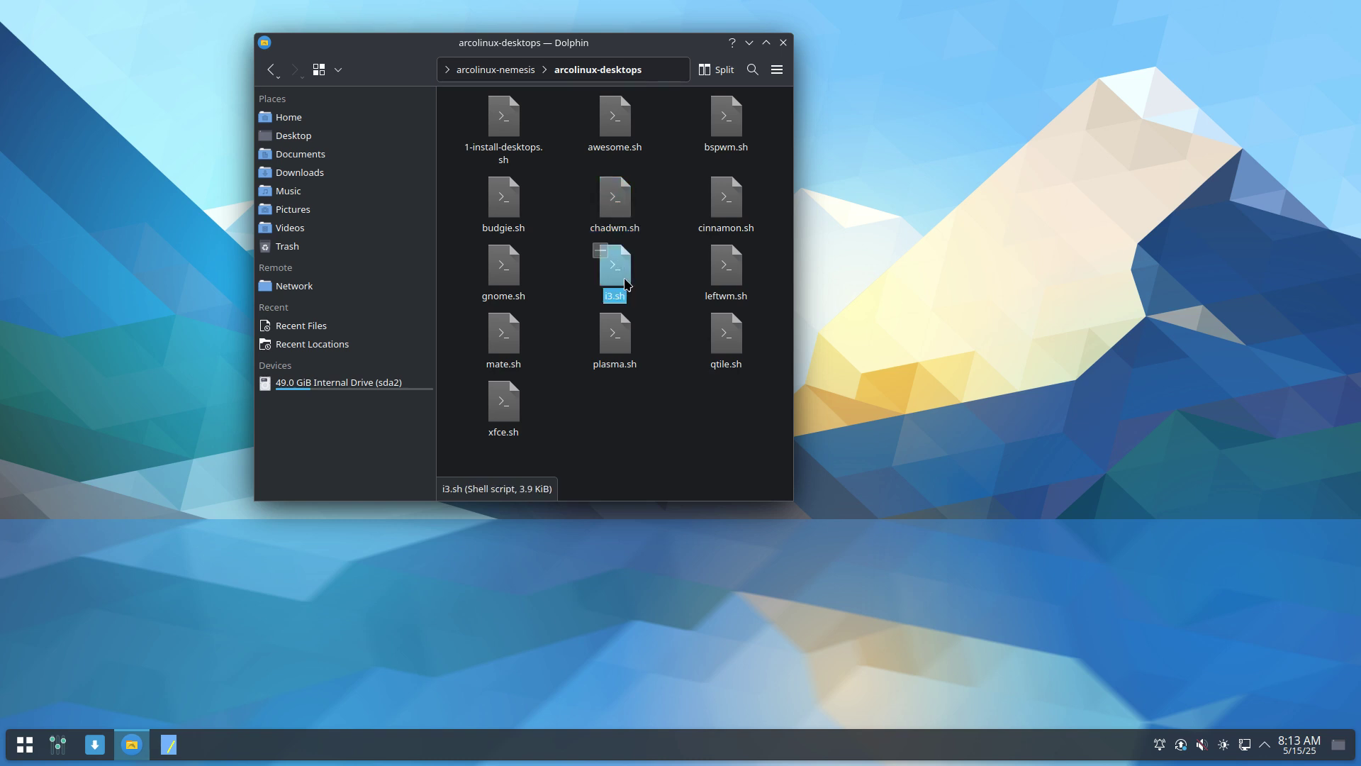
{"action": "left_click", "coordinate": [722, 272]}
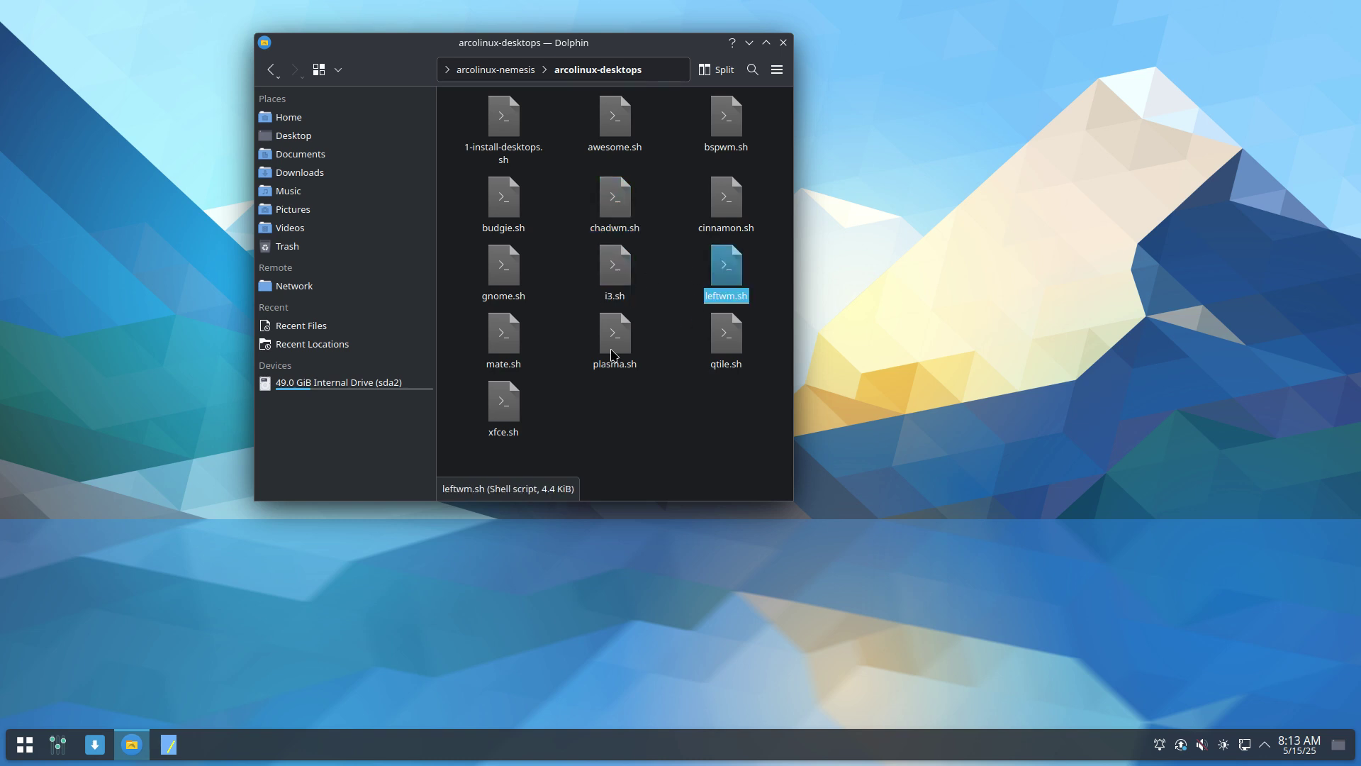
{"action": "left_click", "coordinate": [725, 333]}
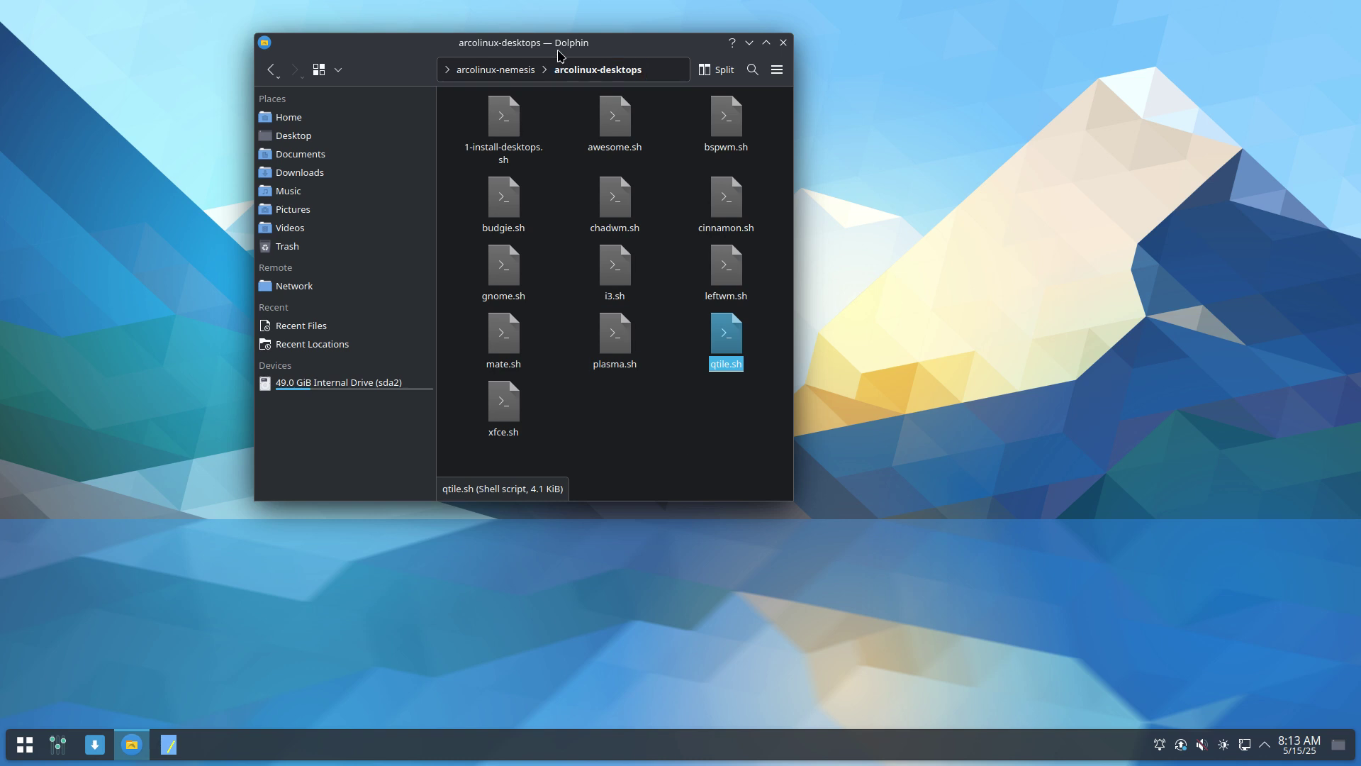
Snap Dolphin to the left half and tile a newly opened Kate on the right half.
{"action": "left_click_drag", "start_coordinate": [558, 53], "coordinate": [2, 305]}
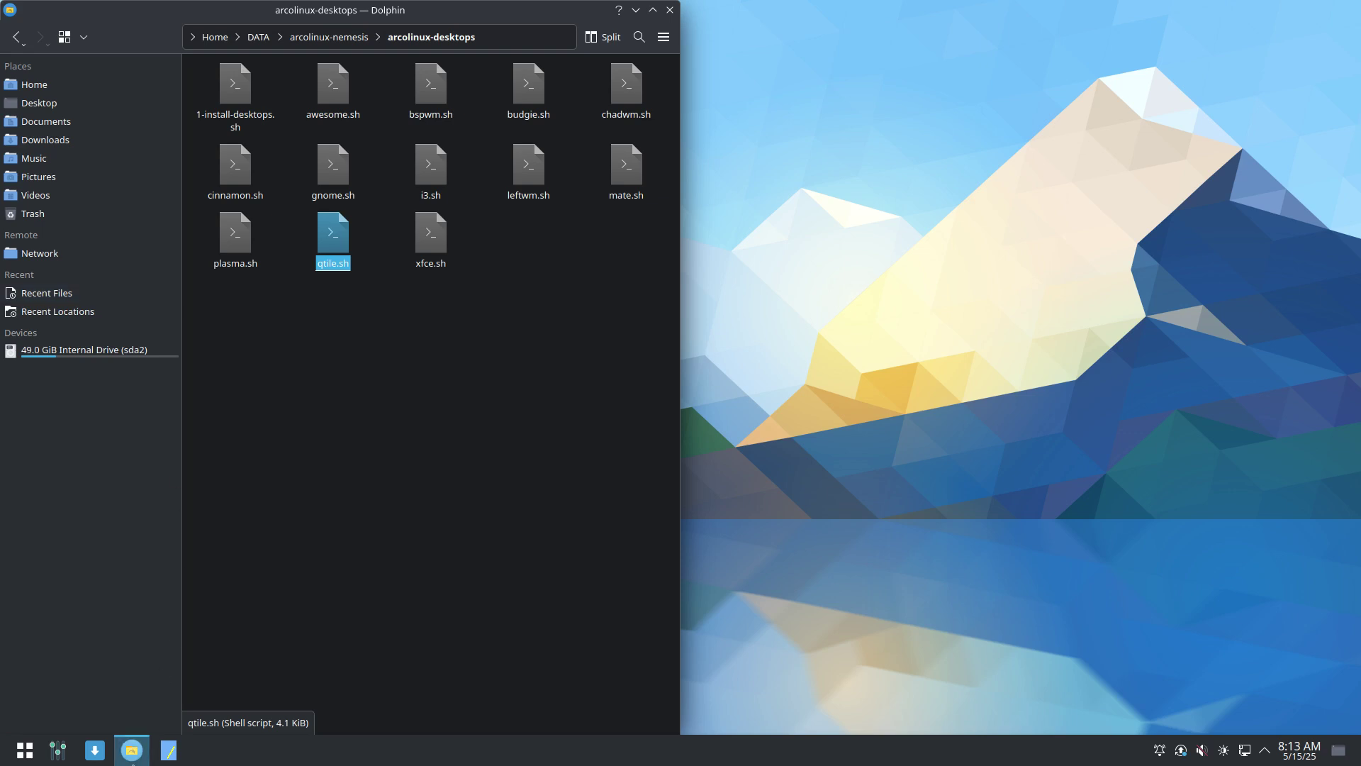
{"action": "left_click", "coordinate": [168, 750]}
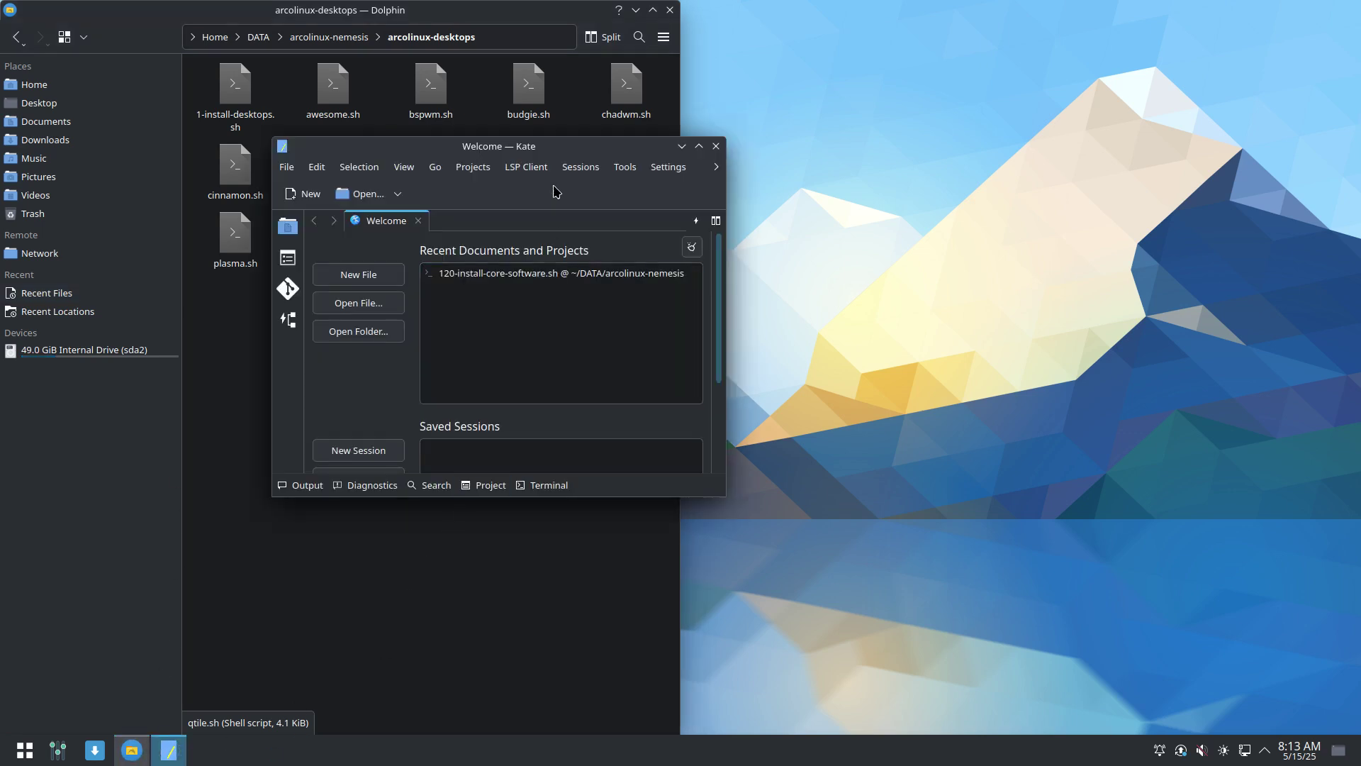
{"action": "left_click_drag", "start_coordinate": [557, 151], "coordinate": [1358, 266]}
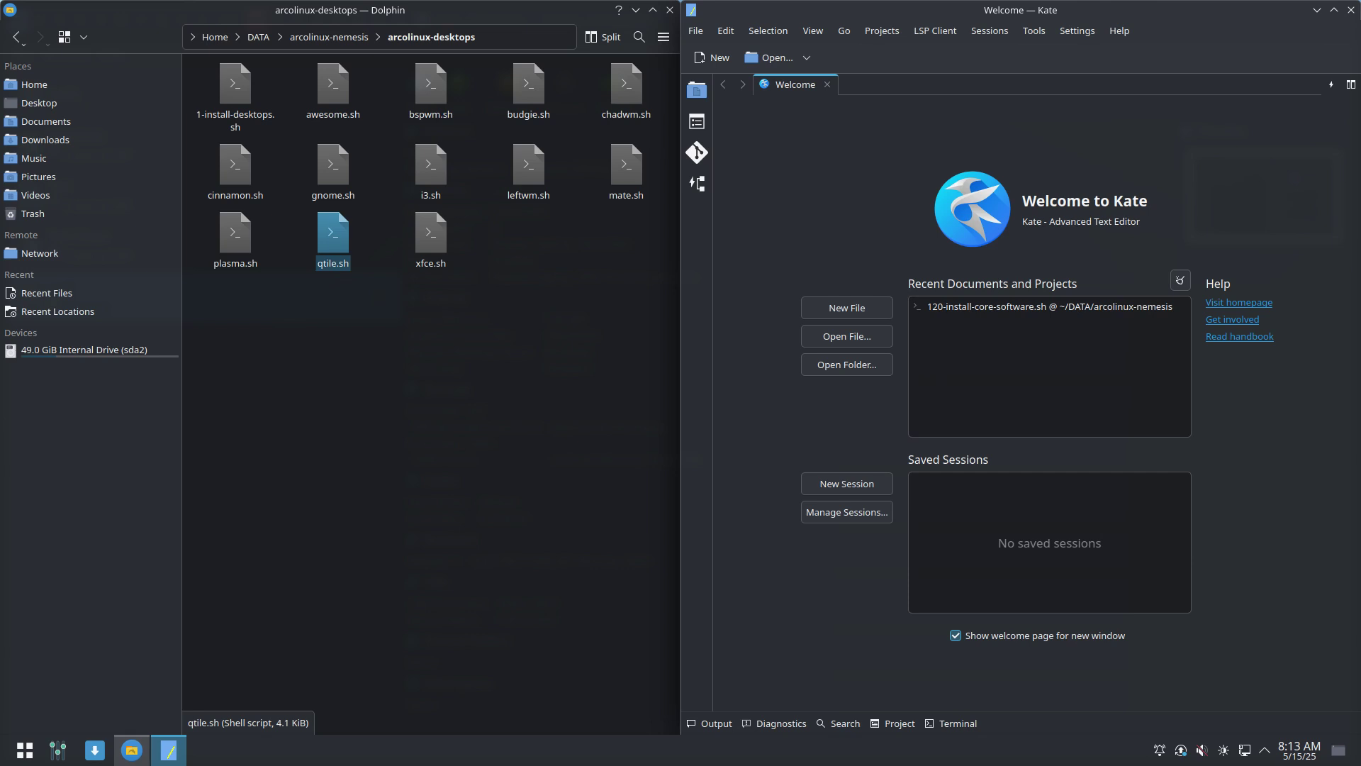
Float Kate, tile it left, maximize it, snap it right, then close Kate and Dolphin.
{"action": "left_click_drag", "start_coordinate": [1044, 14], "coordinate": [1356, 196]}
{"action": "left_click_drag", "start_coordinate": [1046, 15], "coordinate": [1, 353]}
{"action": "left_click_drag", "start_coordinate": [351, 52], "coordinate": [910, 511]}
{"action": "left_click_drag", "start_coordinate": [886, 449], "coordinate": [1355, 346]}
{"action": "left_click_drag", "start_coordinate": [1208, 14], "coordinate": [1360, 213]}
{"action": "left_click", "coordinate": [1350, 10]}
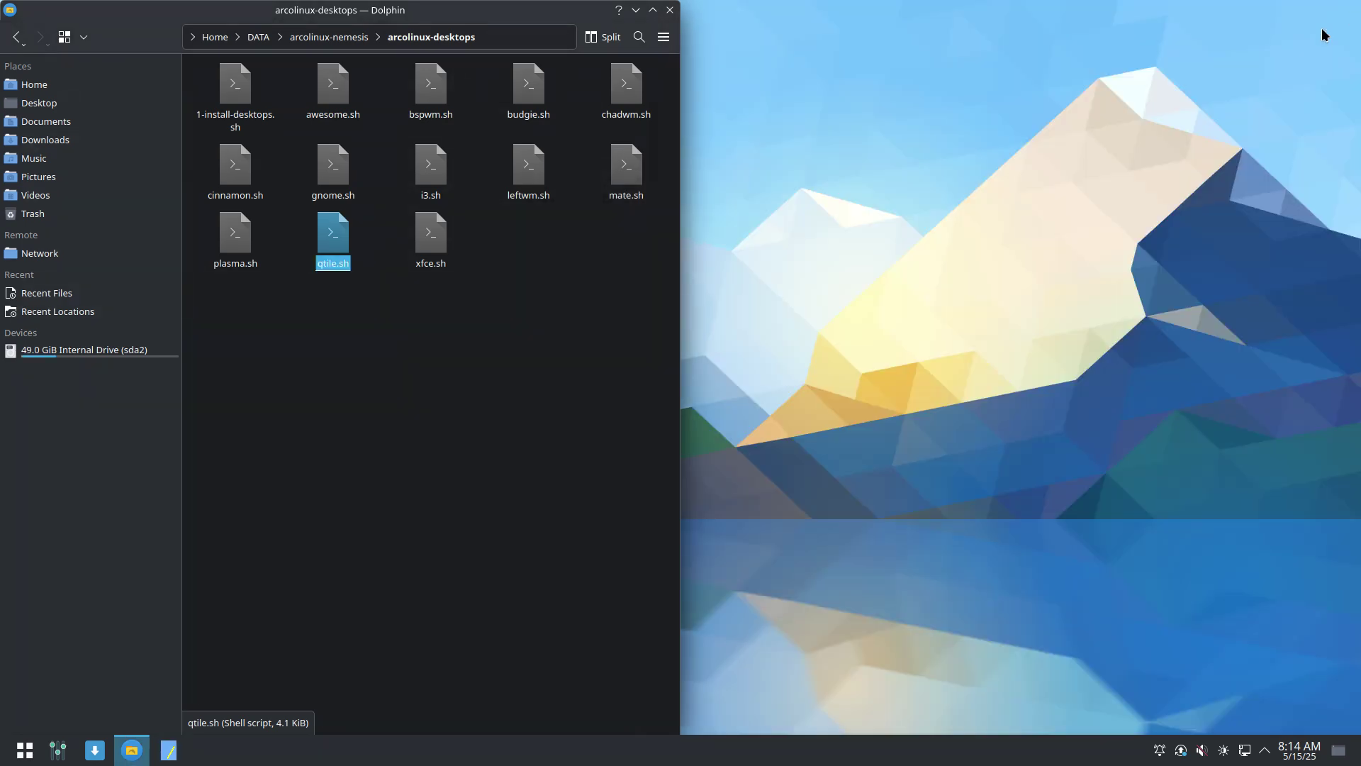
{"action": "left_click", "coordinate": [670, 10]}
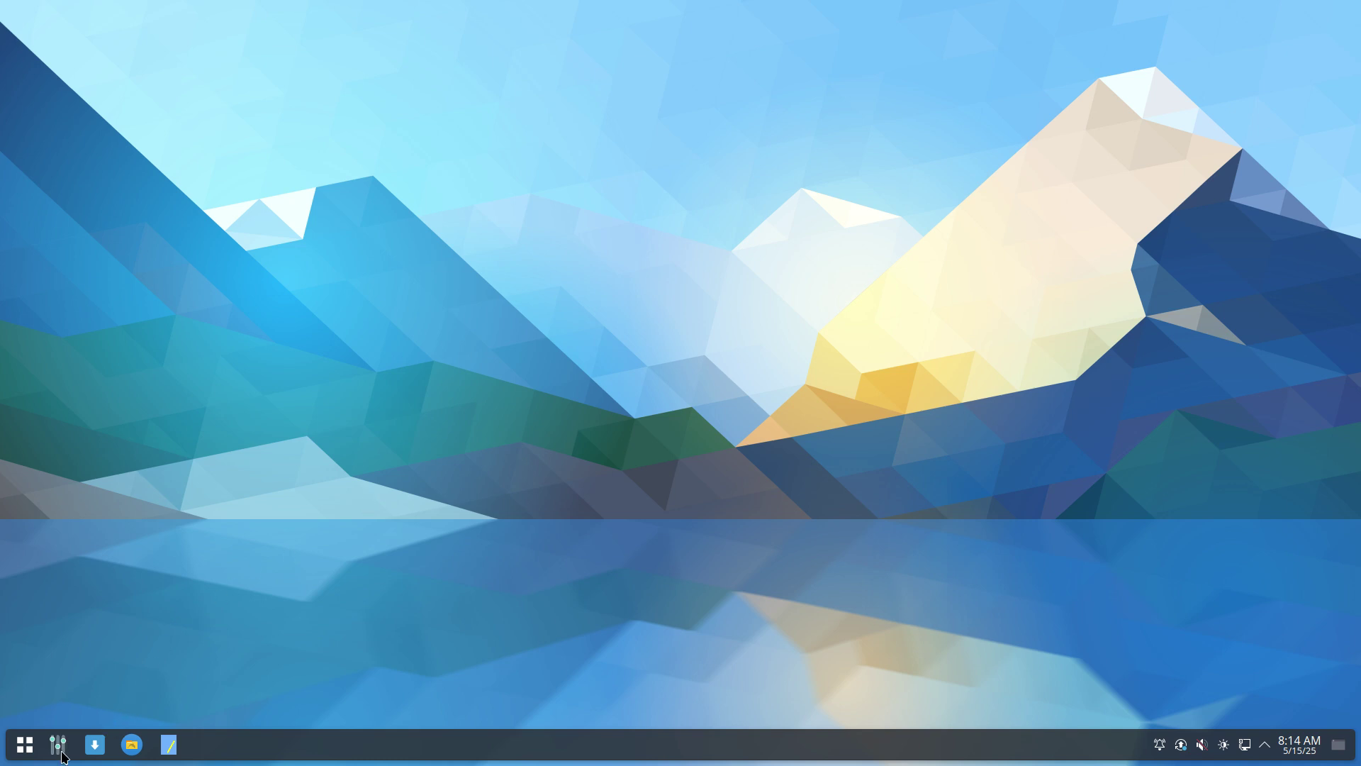
Open a Konsole terminal in Dolphin's arcolinux-desktops folder and move it right.
{"action": "left_click", "coordinate": [131, 743]}
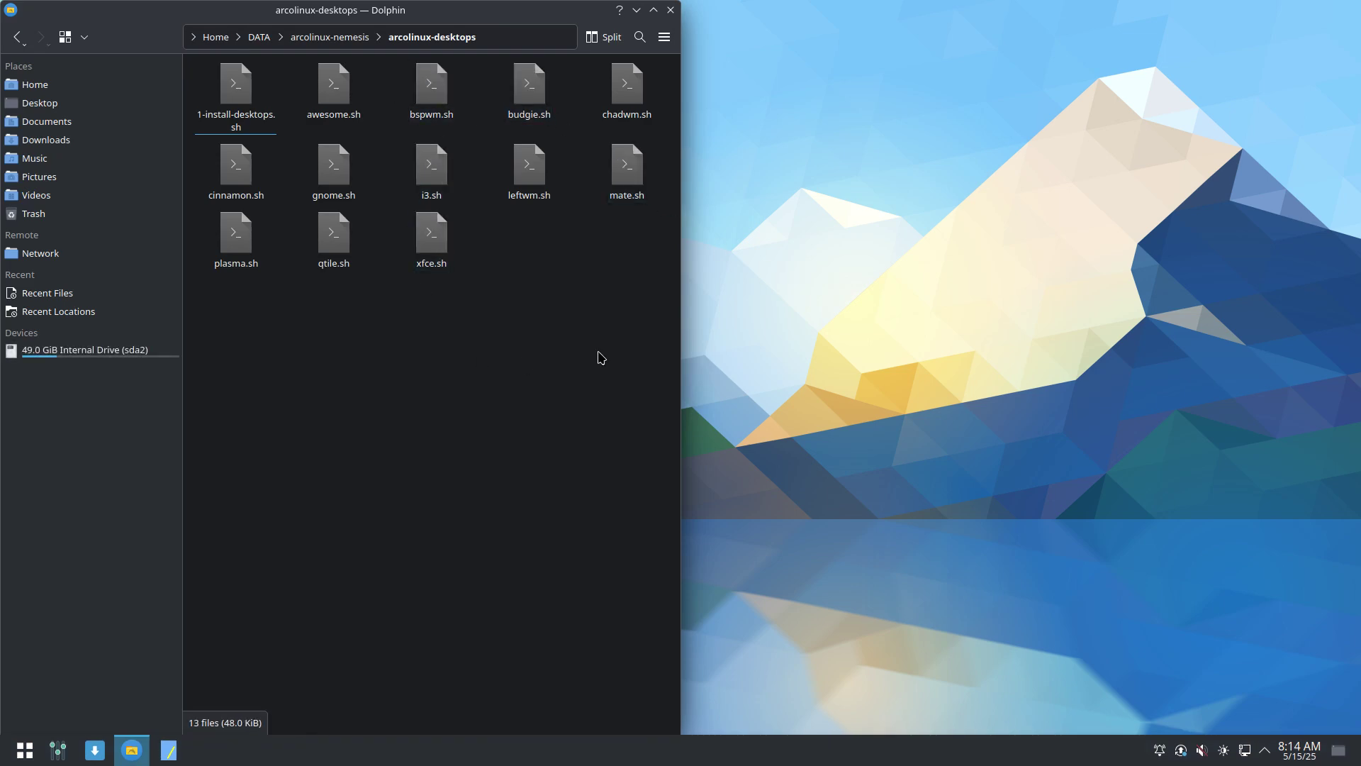
{"action": "left_click", "coordinate": [635, 108]}
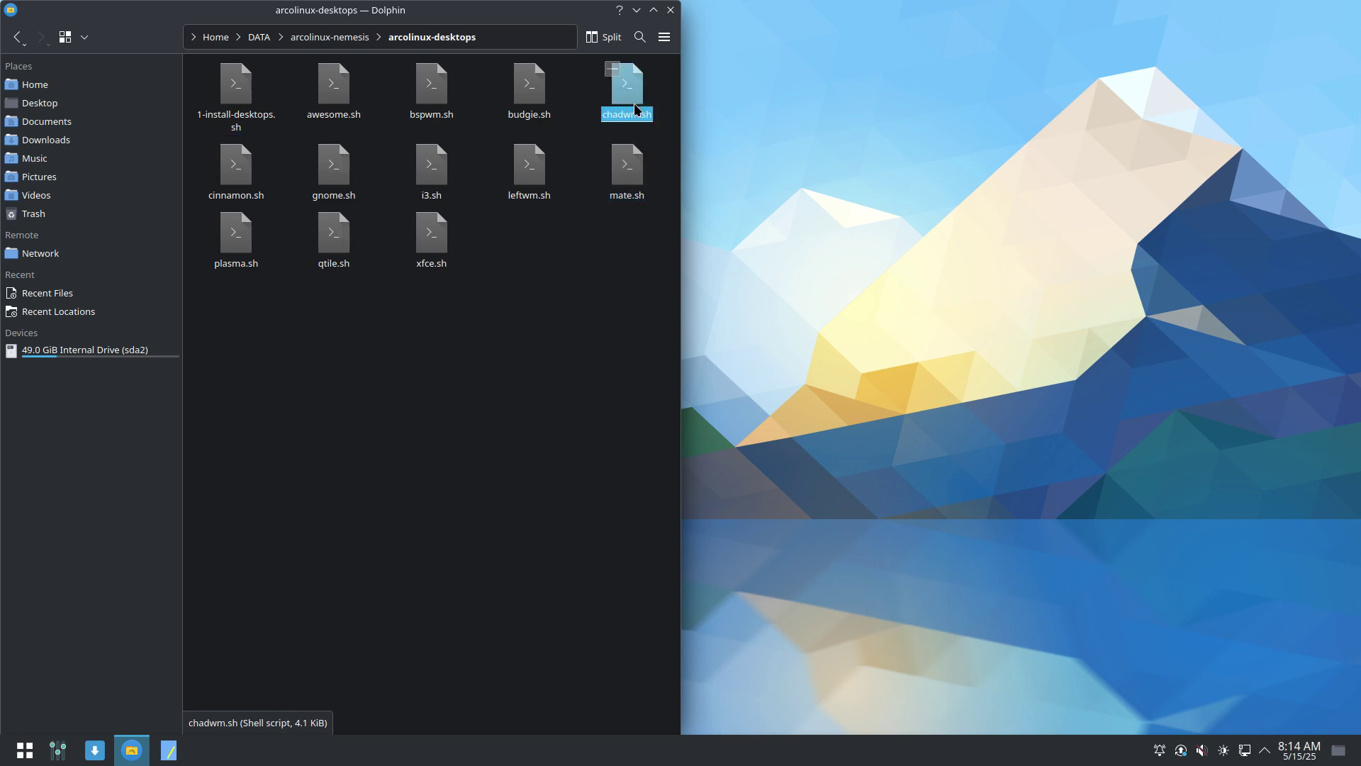
{"action": "right_click", "coordinate": [607, 273]}
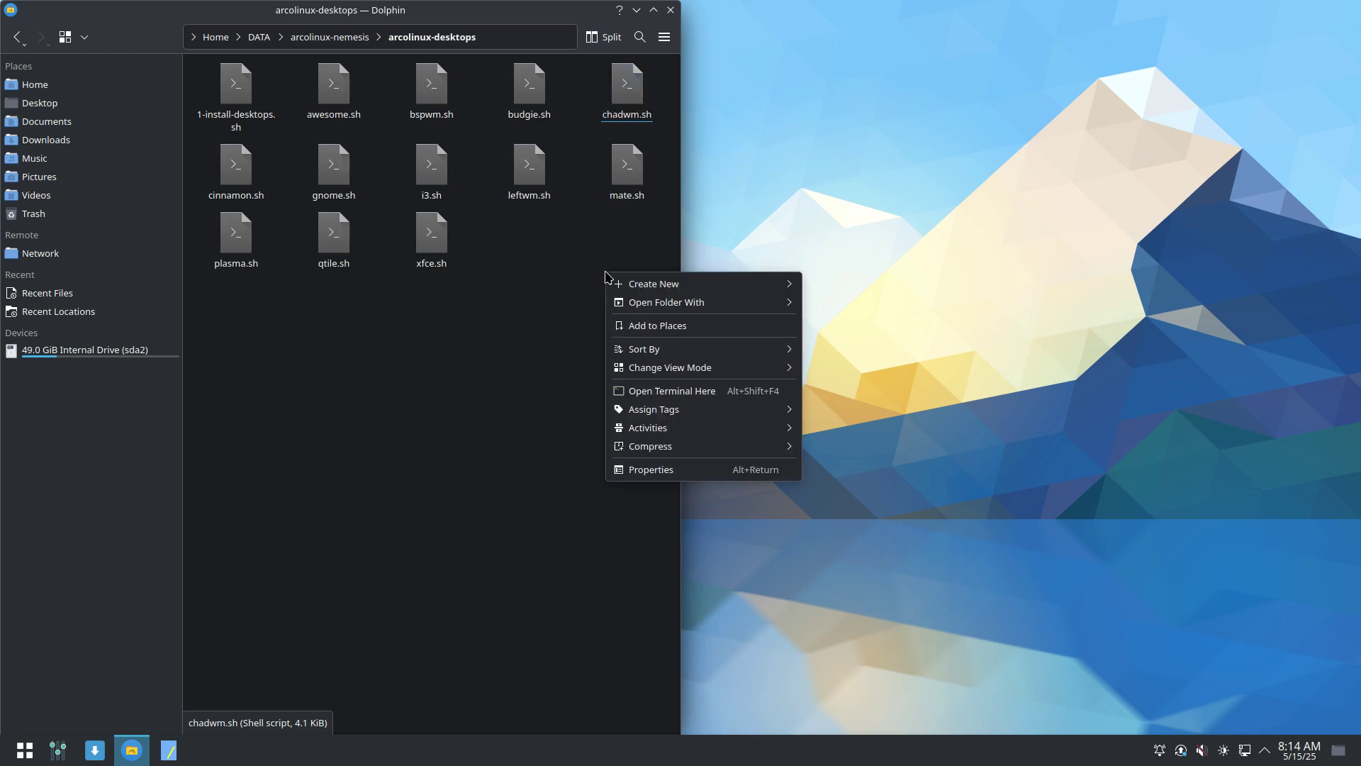
{"action": "left_click", "coordinate": [714, 395]}
{"action": "left_click_drag", "start_coordinate": [500, 42], "coordinate": [1162, 189]}
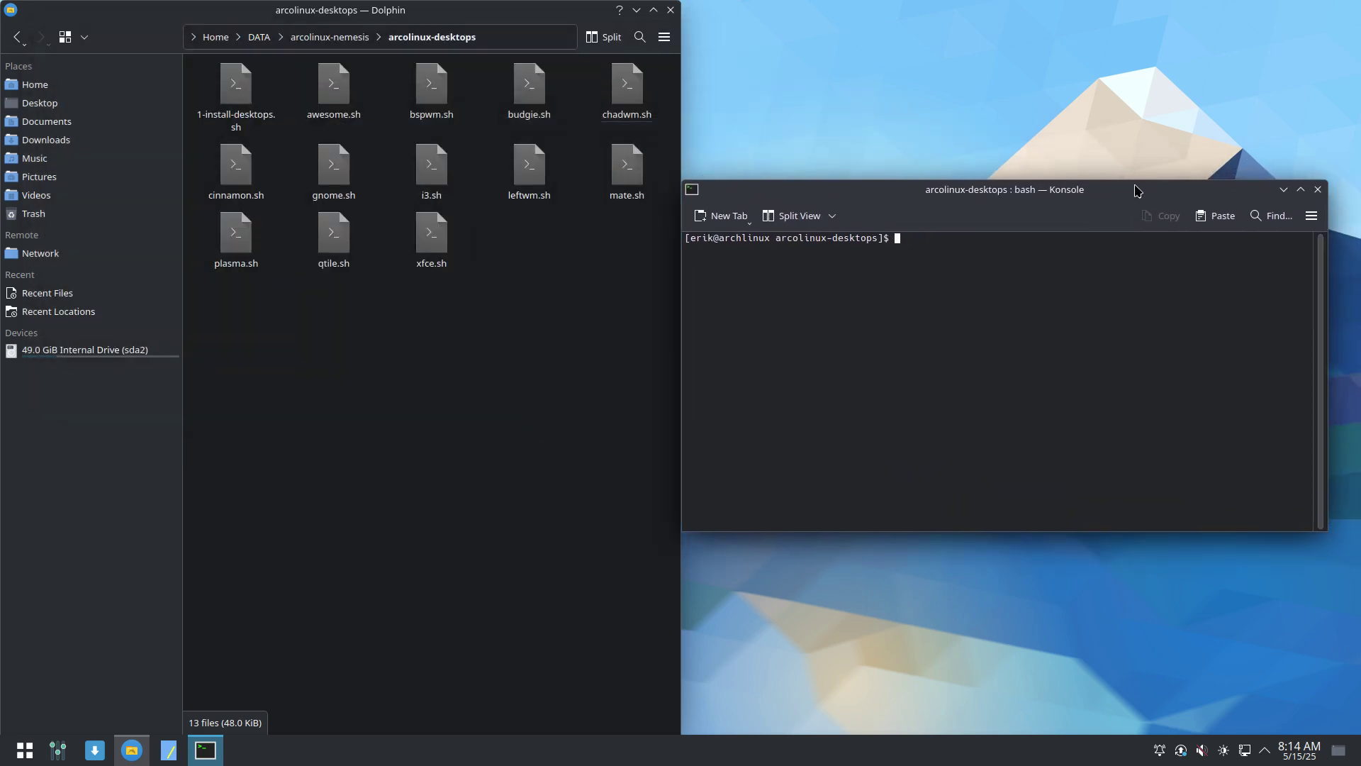
Run ./i3.sh and enter the sudo password to start the install.
{"action": "type", "text": "./i3"}
{"action": "key", "text": "Tab"}
{"action": "key", "text": "Return"}
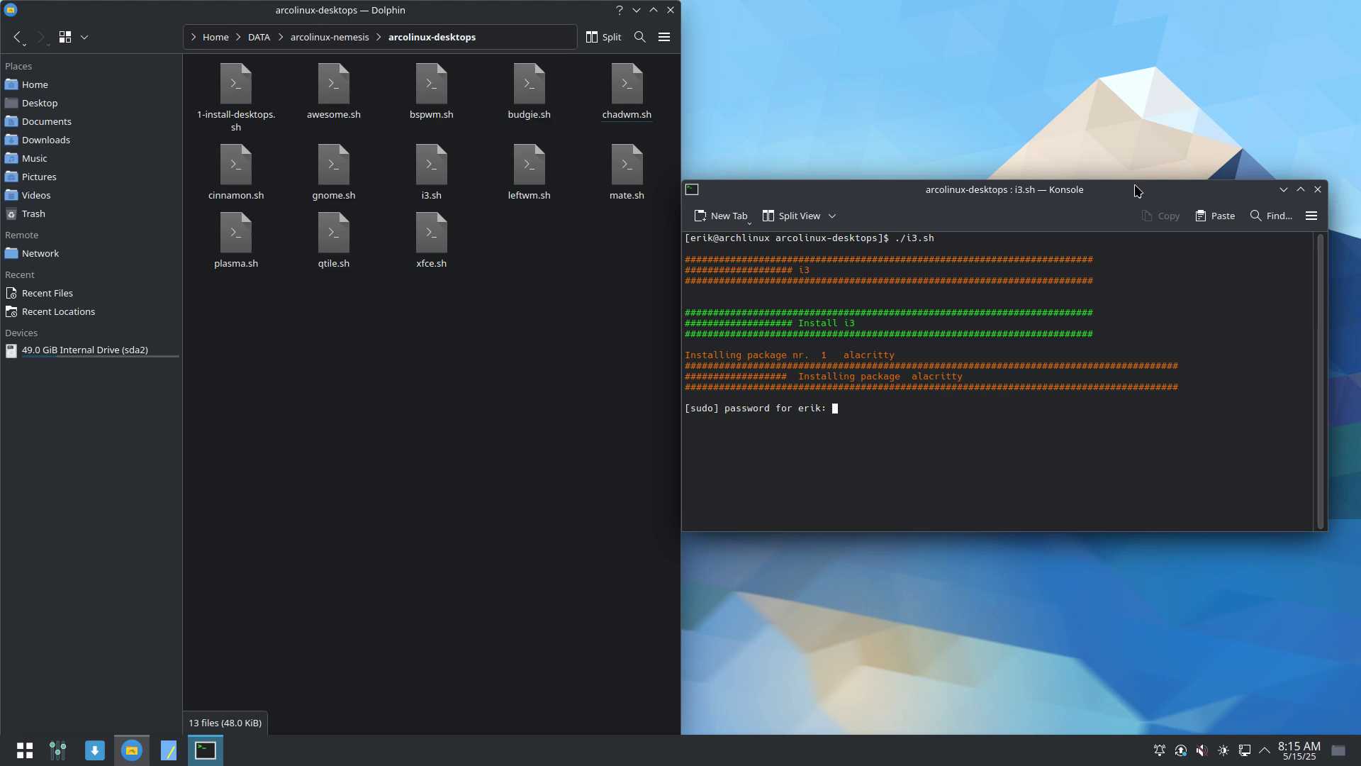
{"action": "key", "text": "Return"}
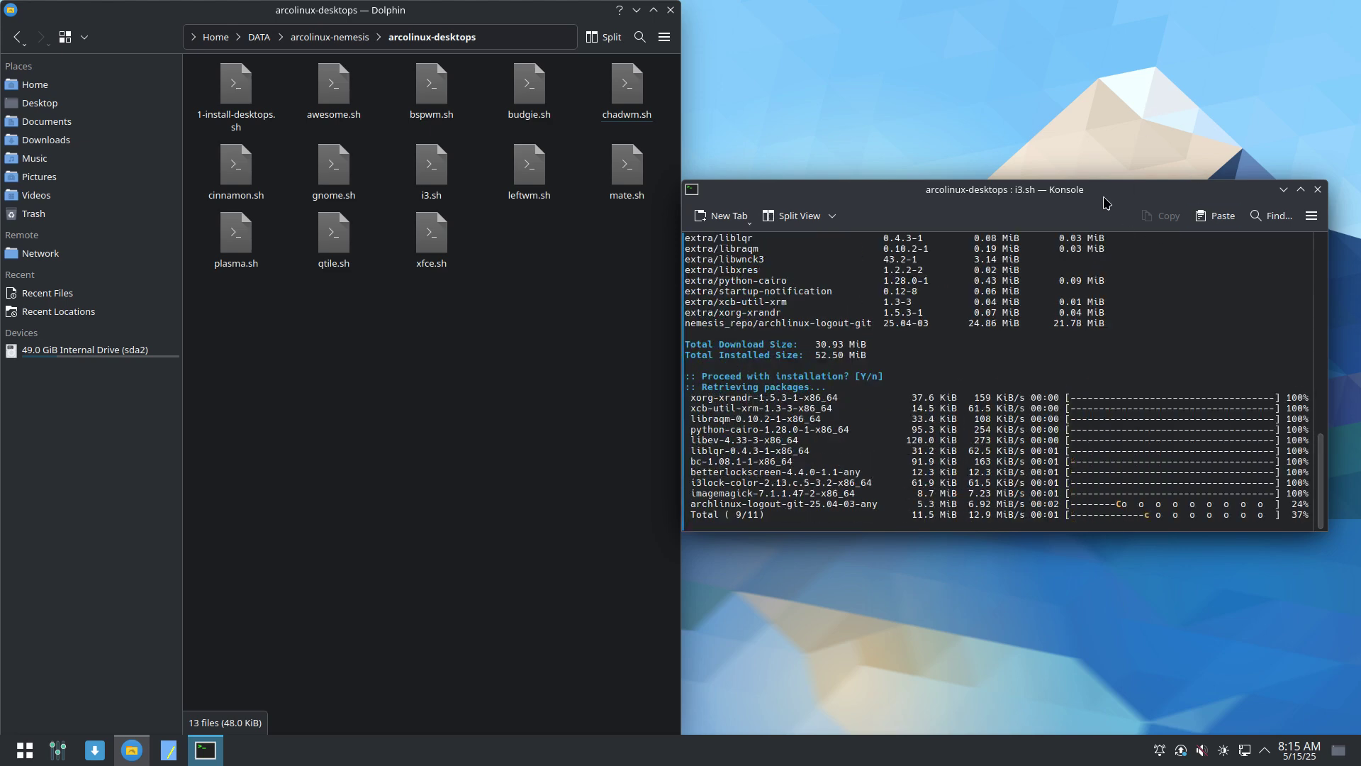
Let the i3 install finish and review the output up to 'i3.sh done'.
{"action": "left_click_drag", "start_coordinate": [1095, 190], "coordinate": [1358, 383]}
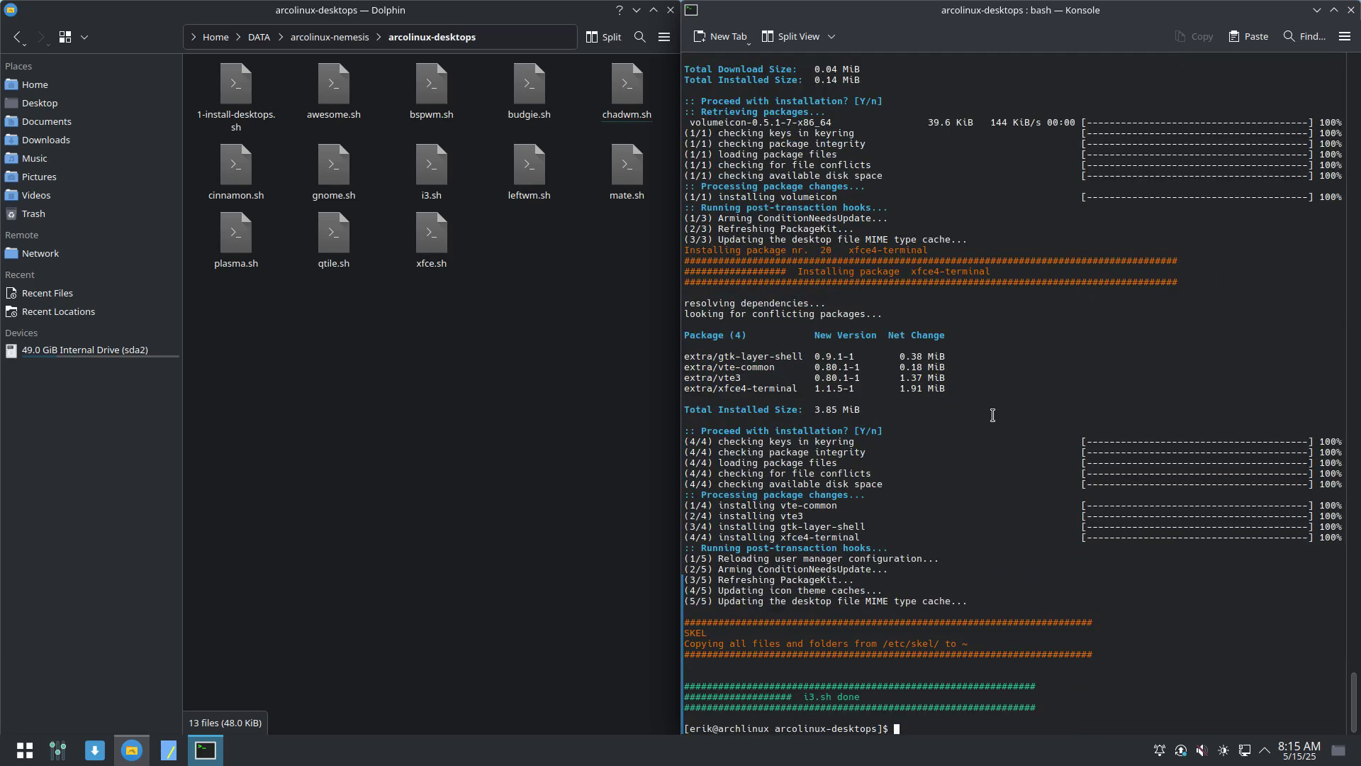
{"action": "scroll", "coordinate": [985, 547], "scroll_direction": "up", "scroll_amount": 16}
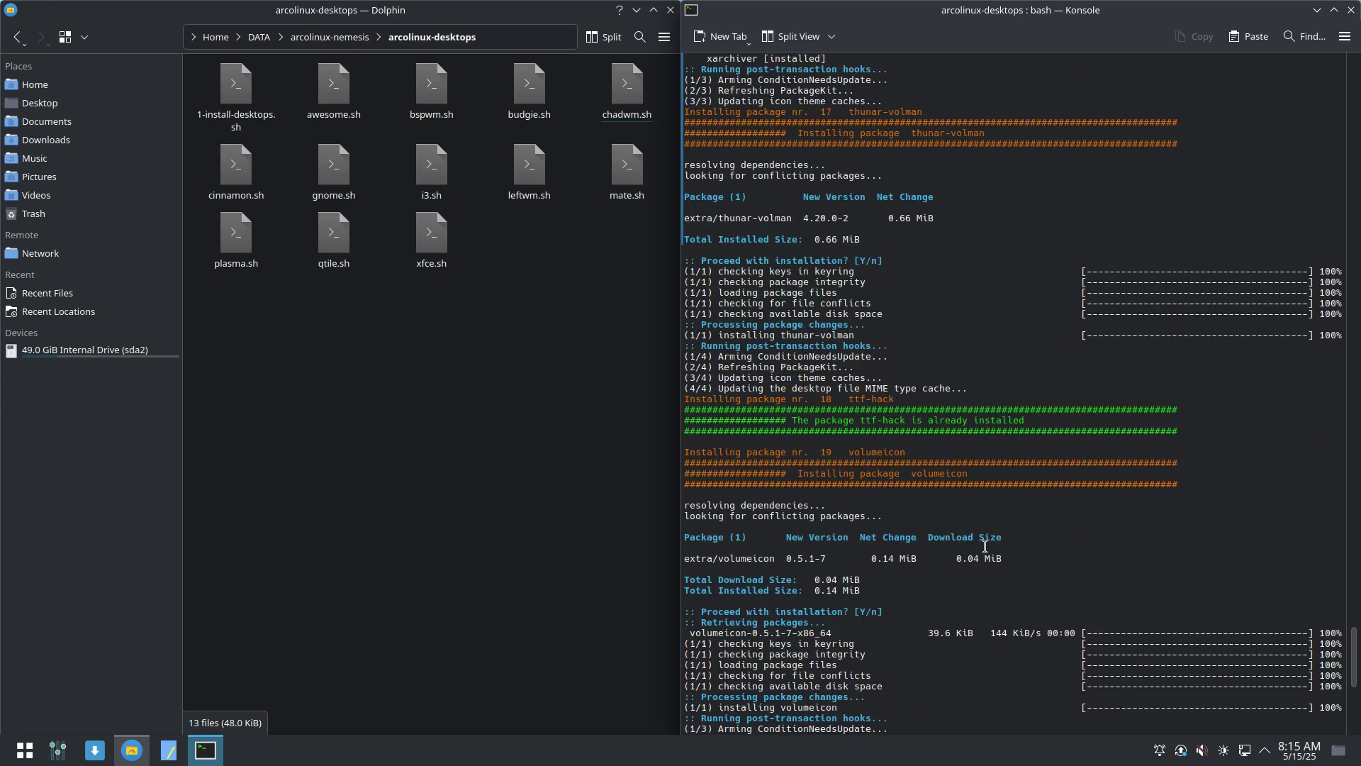
{"action": "scroll", "coordinate": [1006, 545], "scroll_direction": "down", "scroll_amount": 16}
Rerun ./i3.sh and check that every package reports already installed.
{"action": "type", "text": "./i3.sh"}
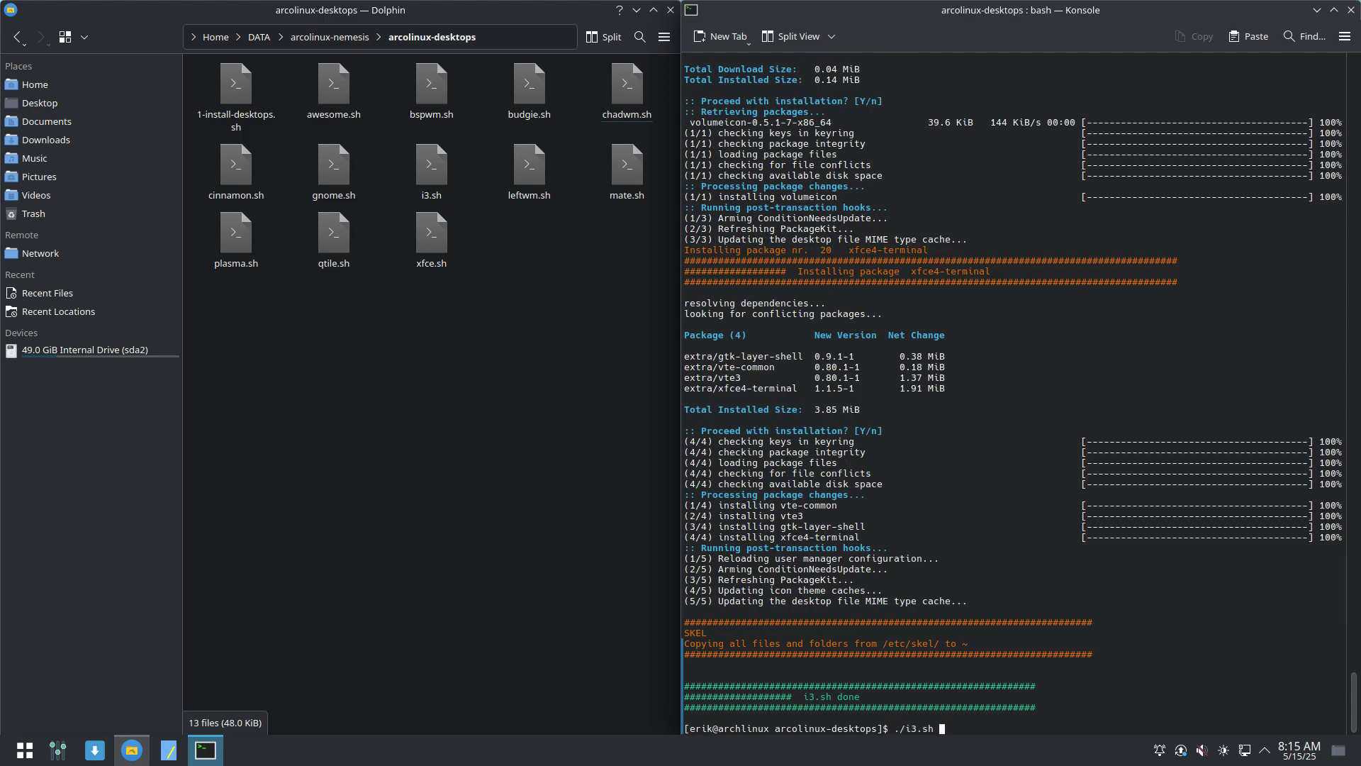
{"action": "key", "text": "Return"}
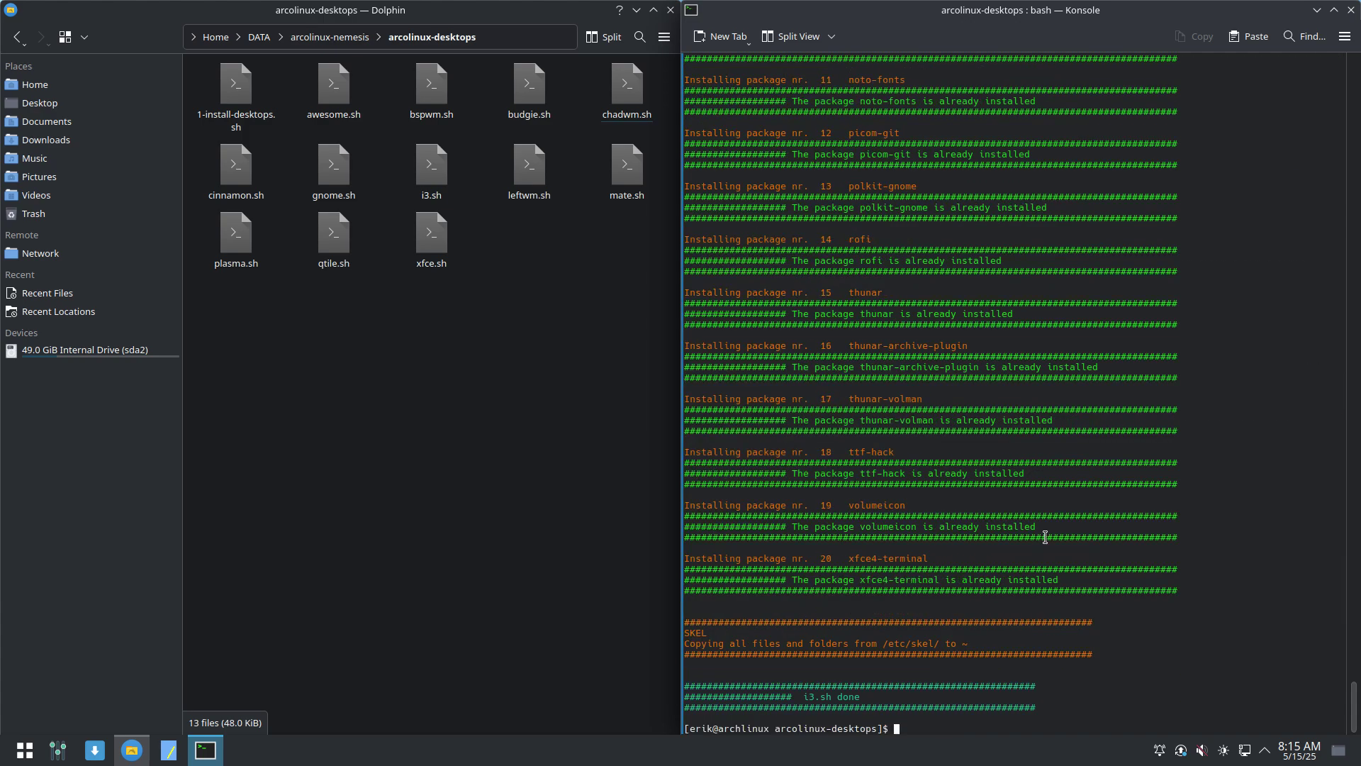
{"action": "scroll", "coordinate": [1034, 470], "scroll_direction": "up", "scroll_amount": 20}
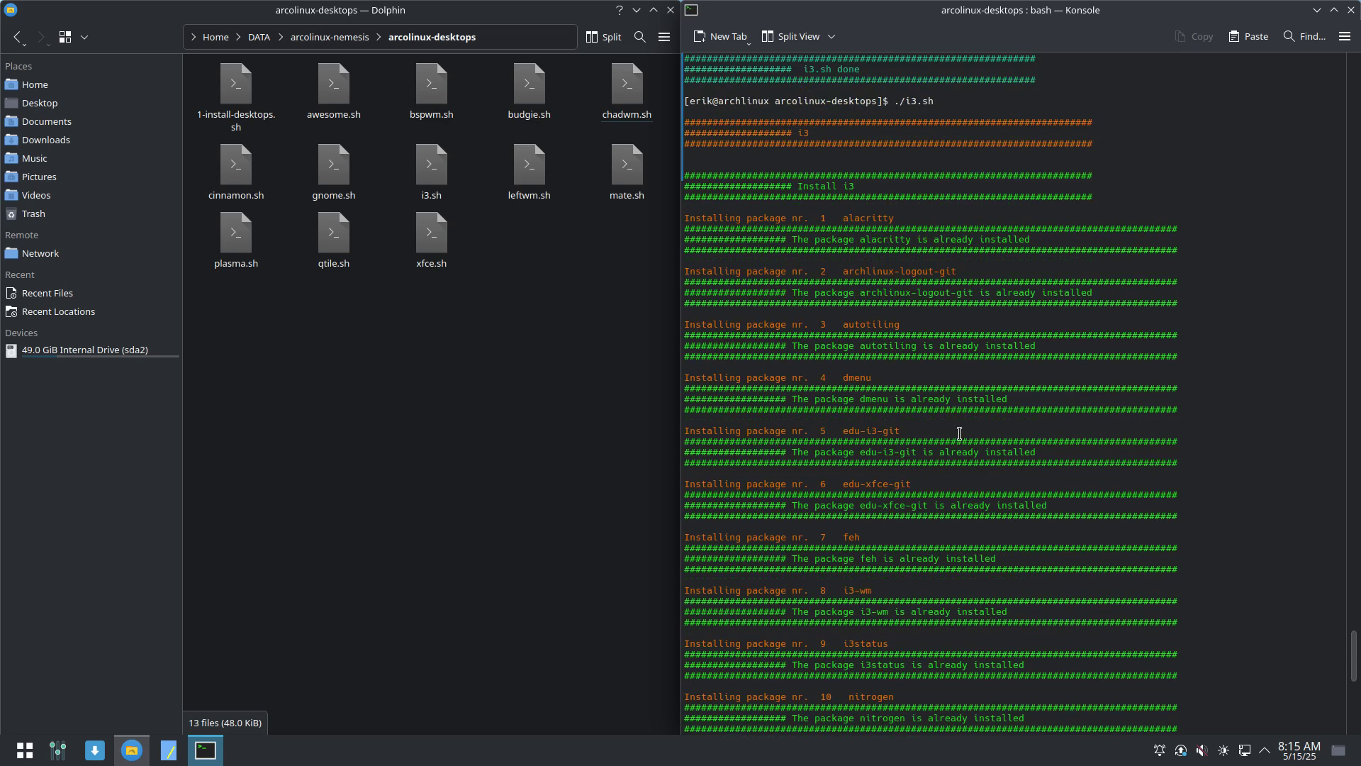
{"action": "scroll", "coordinate": [958, 609], "scroll_direction": "down", "scroll_amount": 4}
{"action": "scroll", "coordinate": [959, 619], "scroll_direction": "down", "scroll_amount": 17}
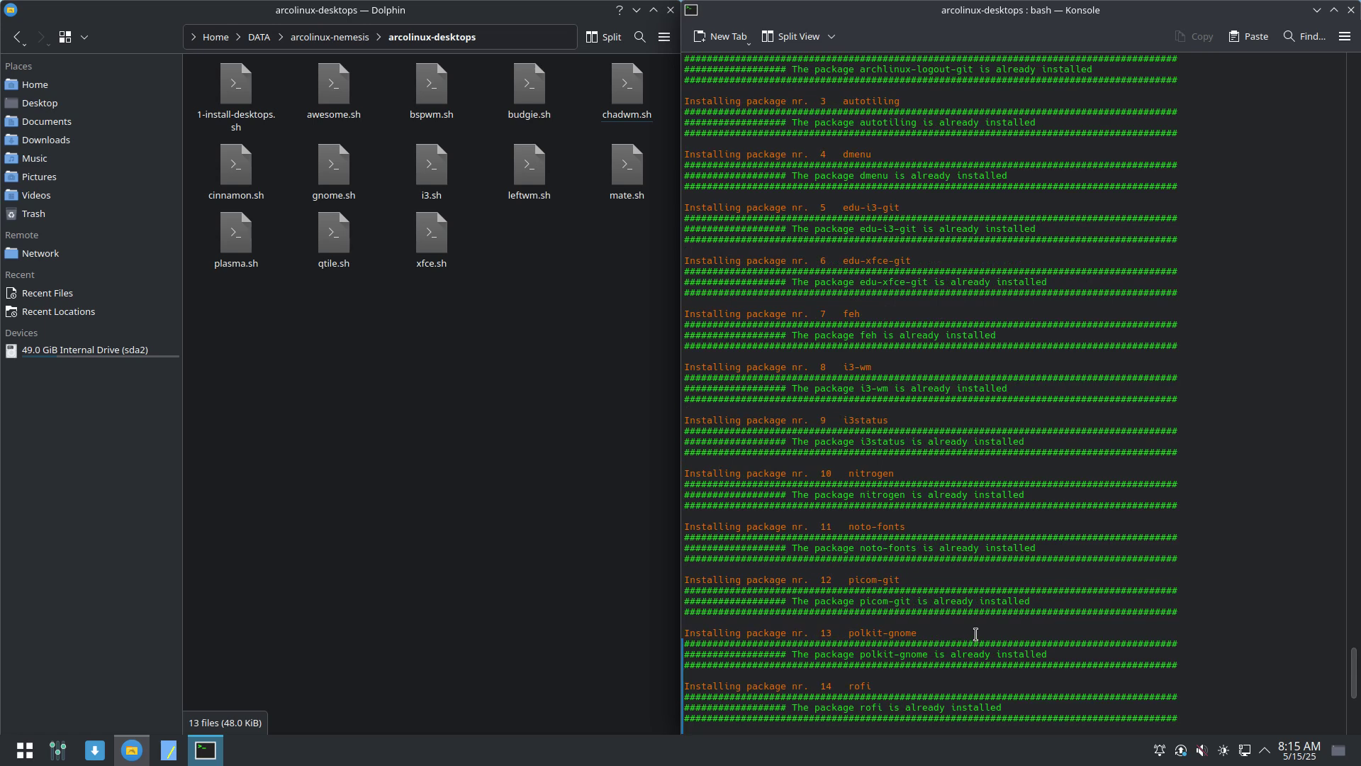
Close Konsole and Dolphin and log out of Plasma via the launcher's Leave menu.
{"action": "left_click", "coordinate": [1351, 10]}
{"action": "left_click", "coordinate": [669, 10]}
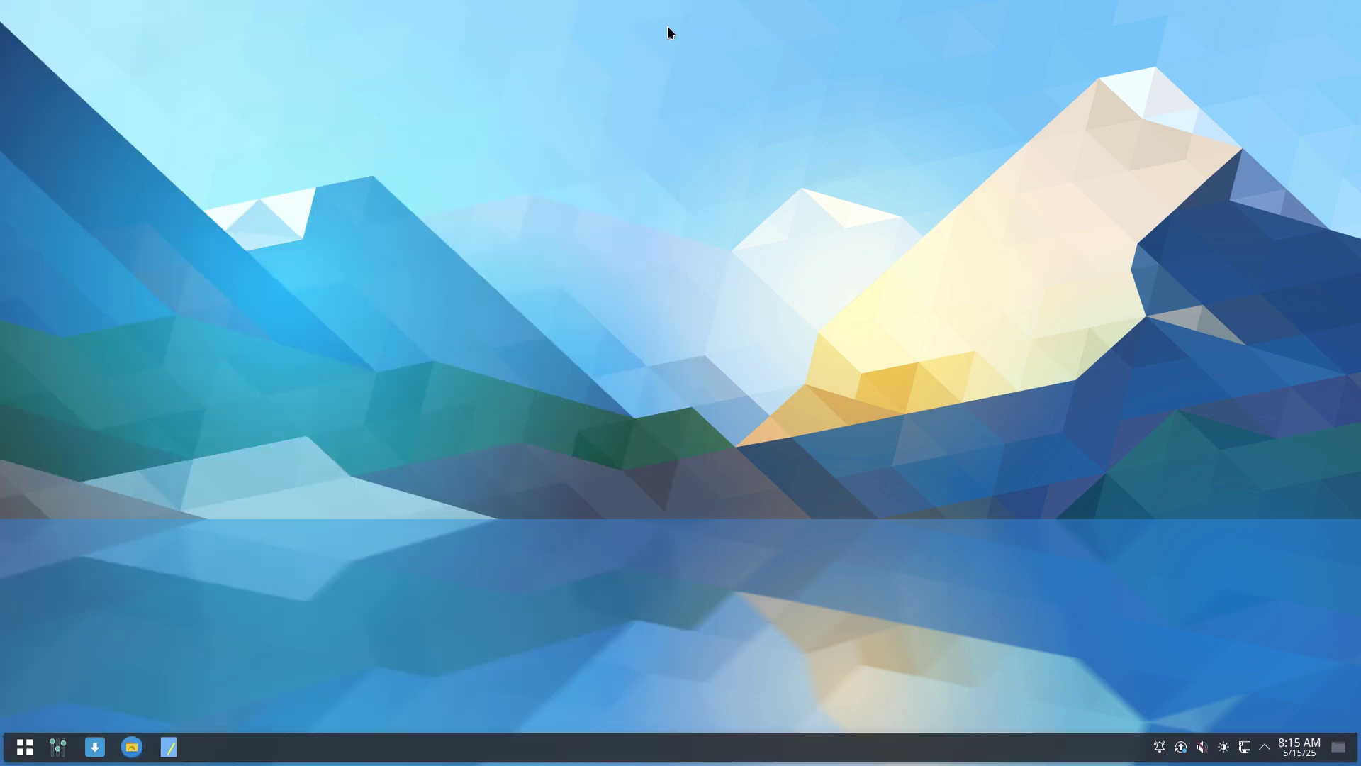
{"action": "left_click", "coordinate": [29, 756]}
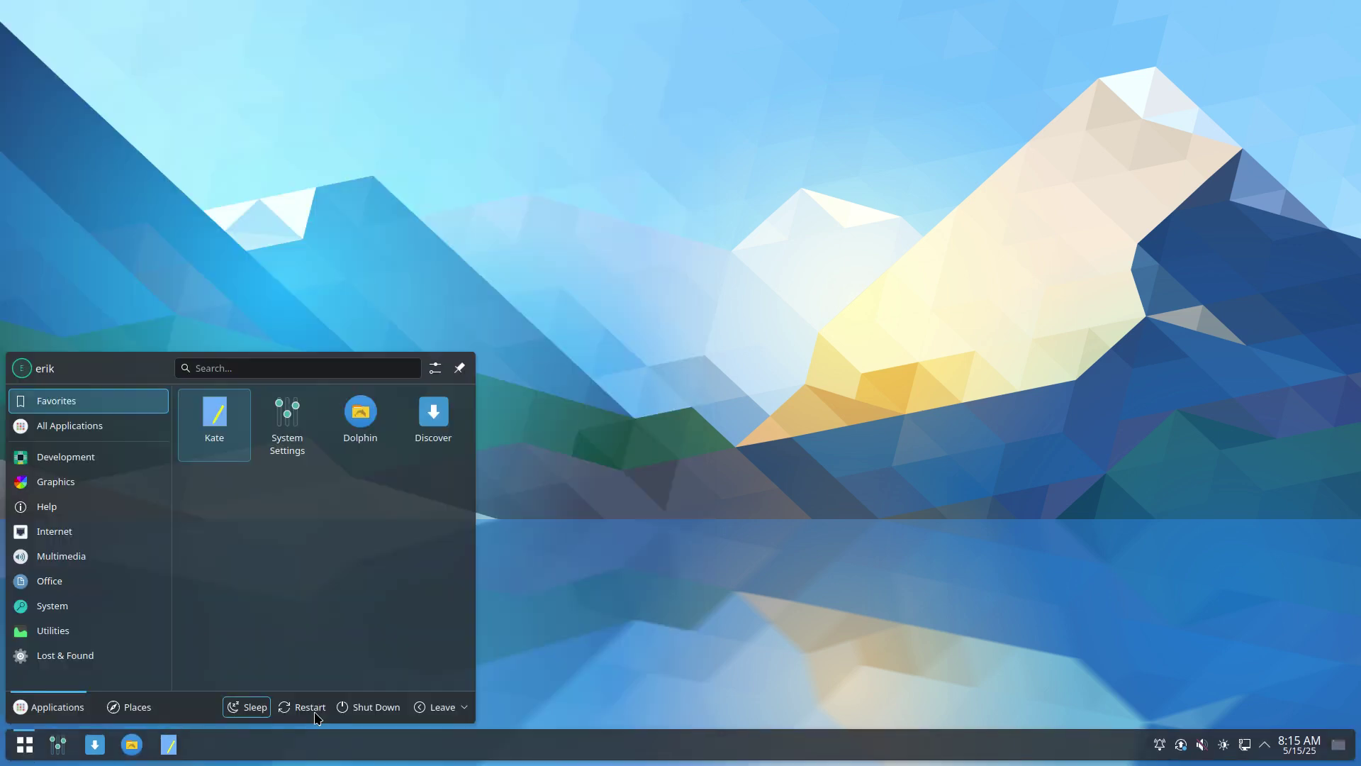
{"action": "left_click", "coordinate": [441, 708]}
{"action": "left_click", "coordinate": [415, 666]}
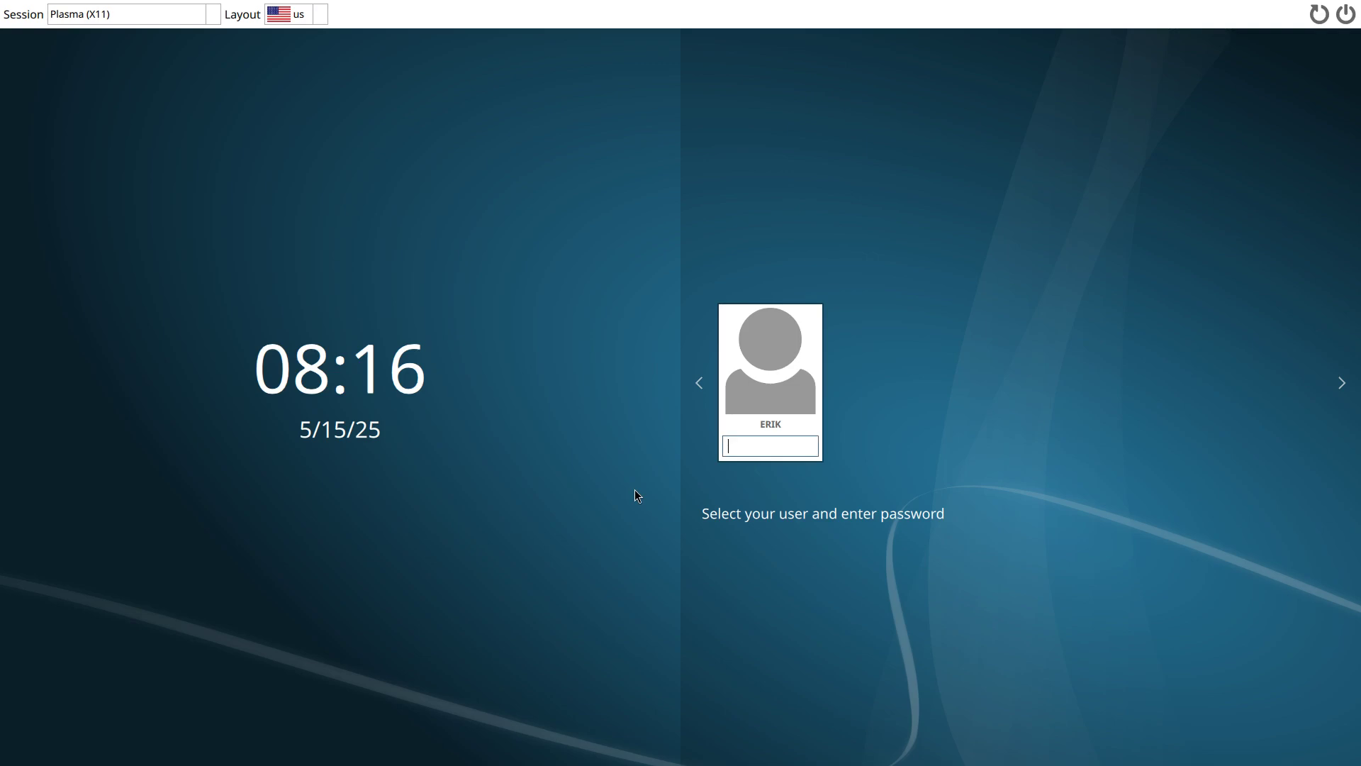
Set the SDDM session to i3 and focus the password field.
{"action": "left_click", "coordinate": [170, 14]}
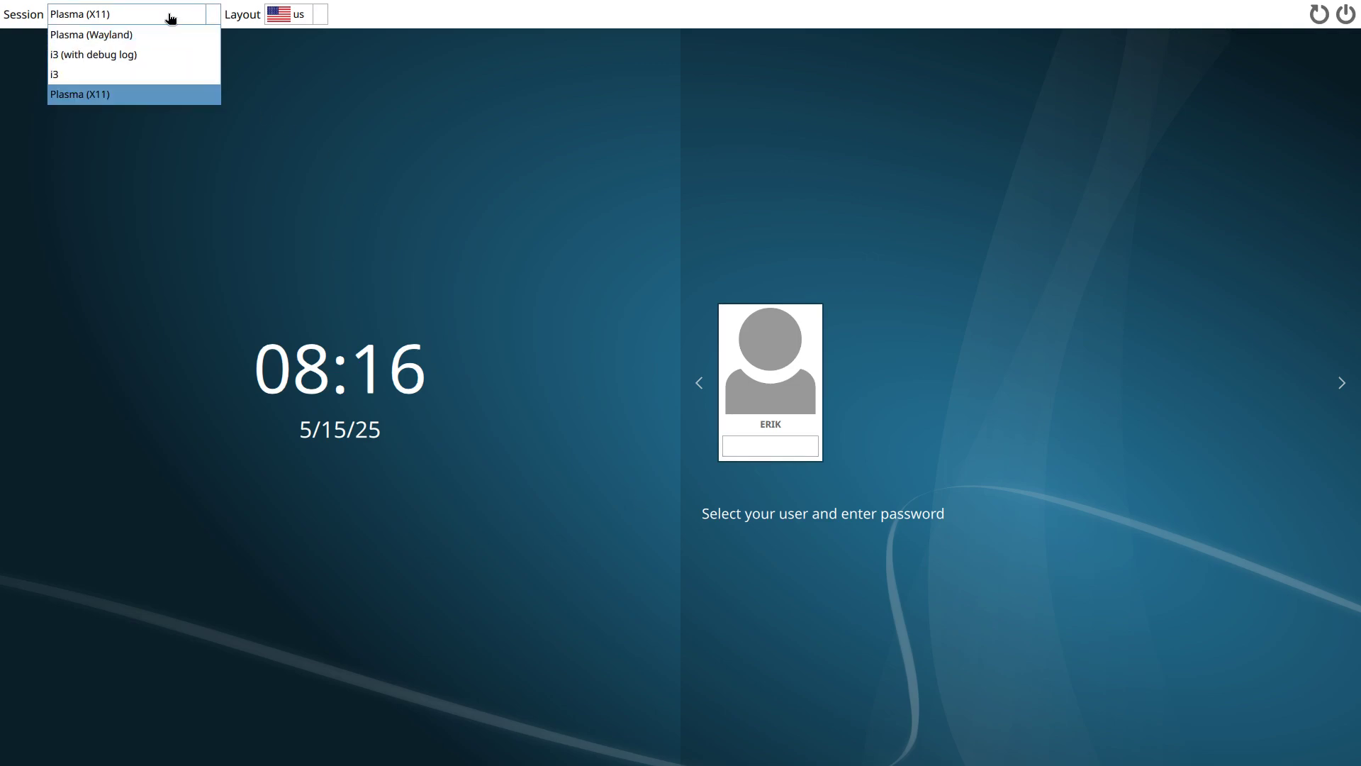
{"action": "left_click", "coordinate": [110, 75]}
{"action": "left_click", "coordinate": [757, 452]}
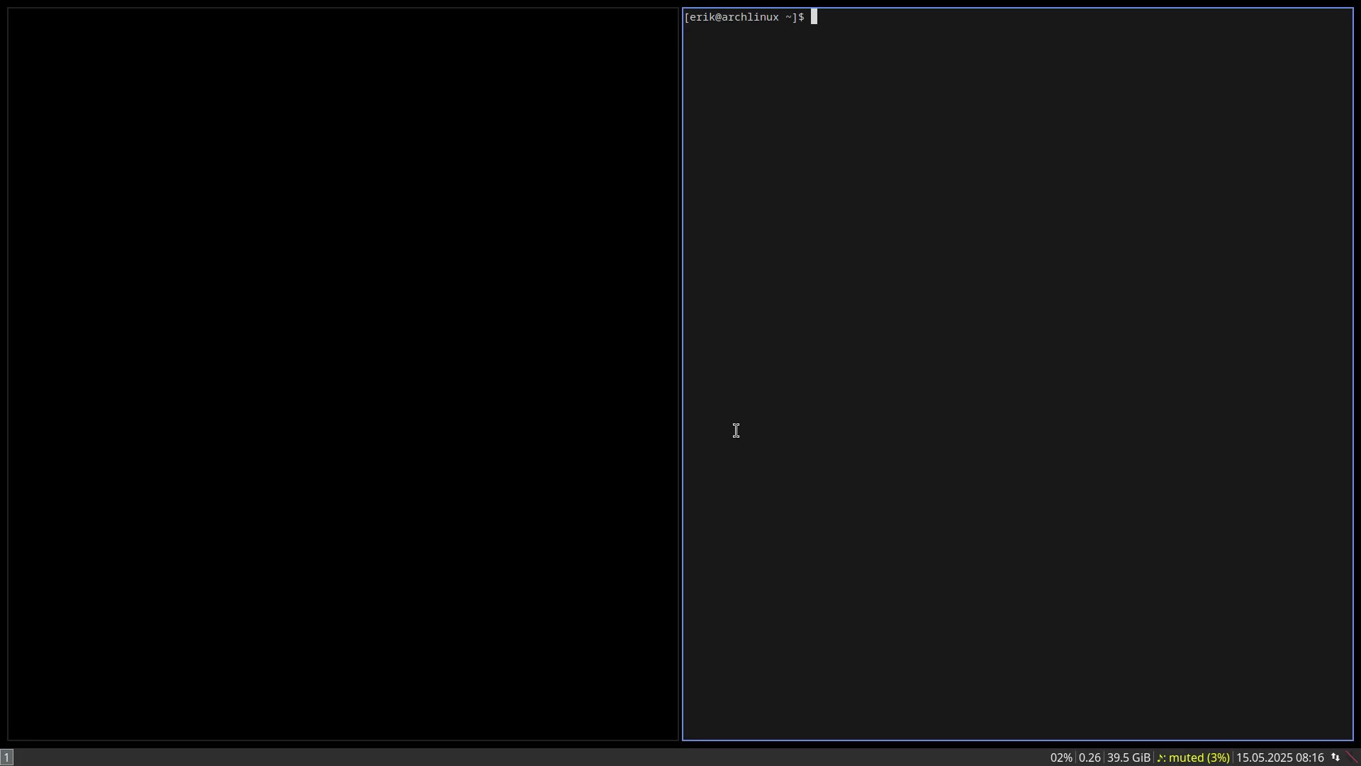
Open another tiled terminal in i3 with Super+Enter.
{"action": "key", "text": "super+Return"}
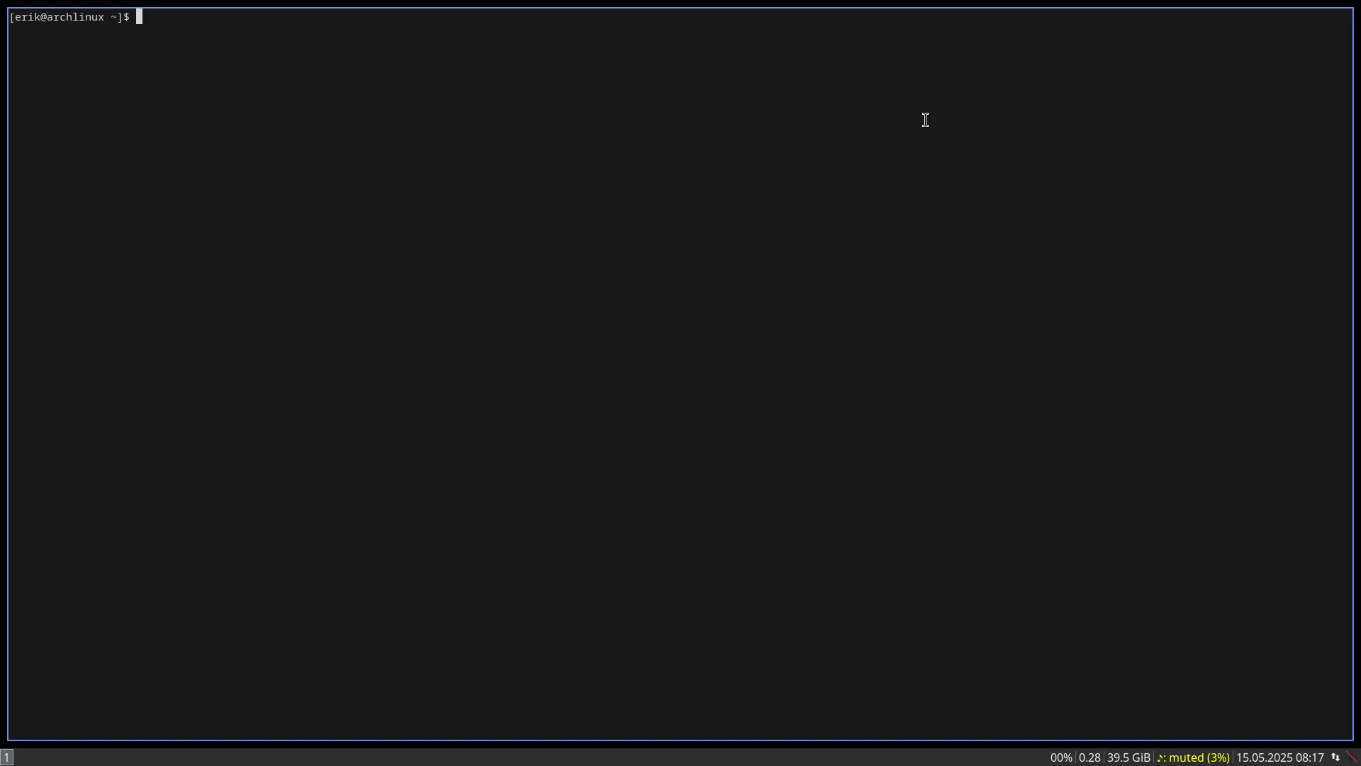
Try the Super+D launchers, typing and erasing 'caca' and 'fire', then open the Super+Shift+E exit menu.
{"action": "key", "text": "super+d"}
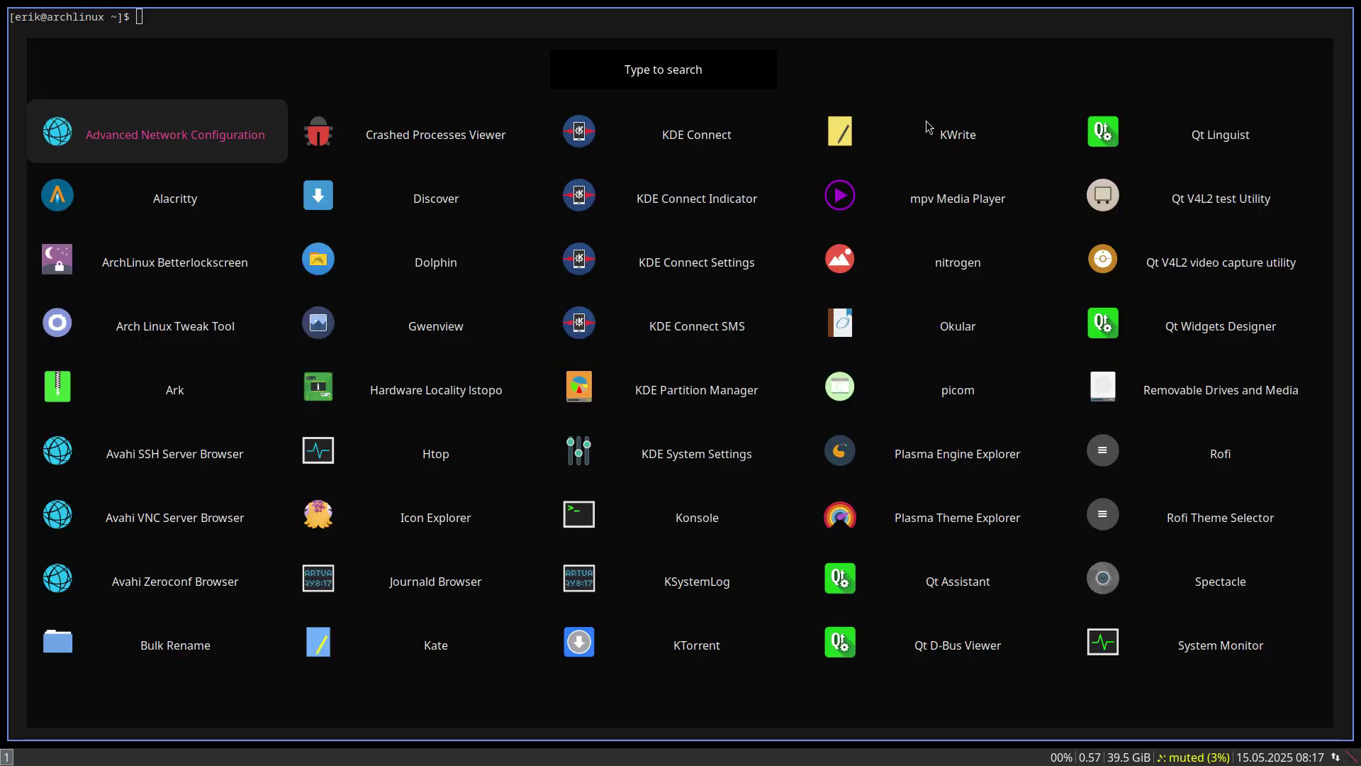
{"action": "key", "text": "Escape"}
{"action": "key", "text": "super+d"}
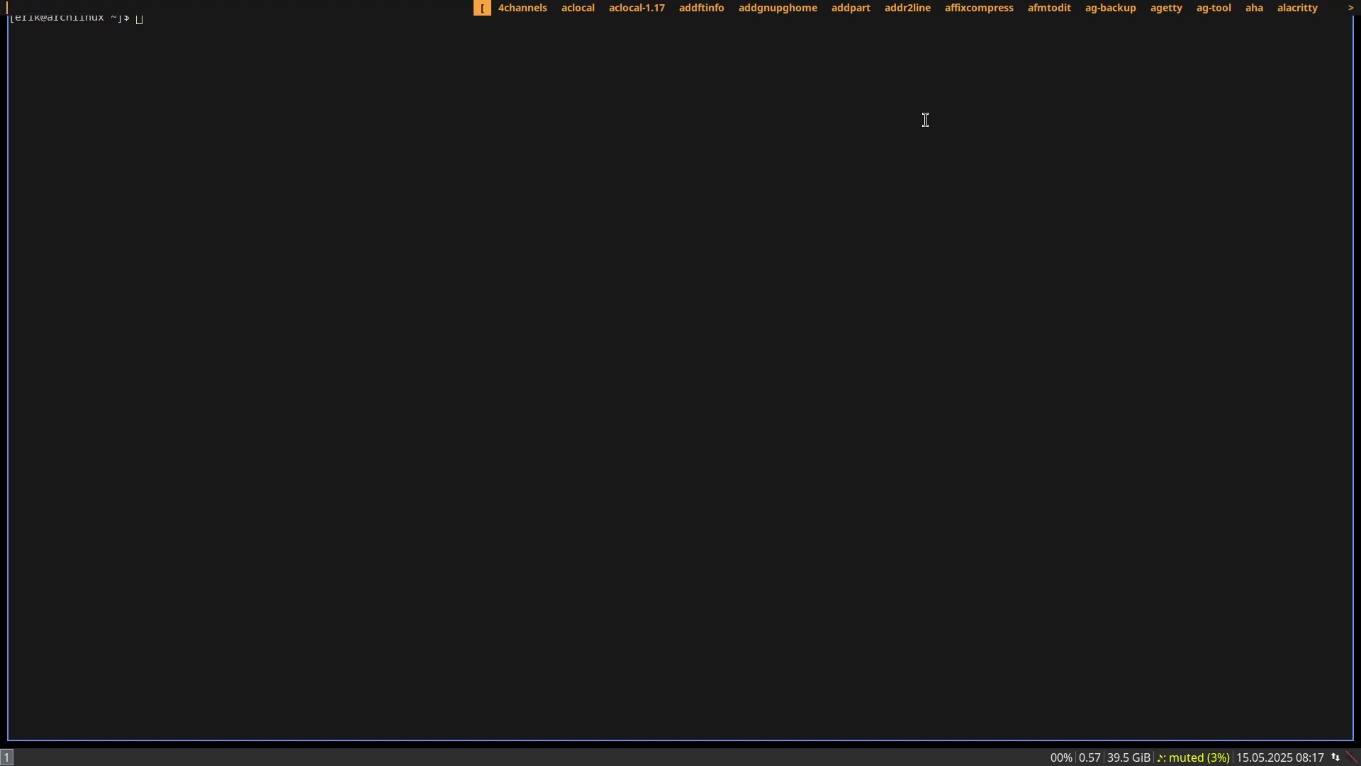
{"action": "type", "text": "caca"}
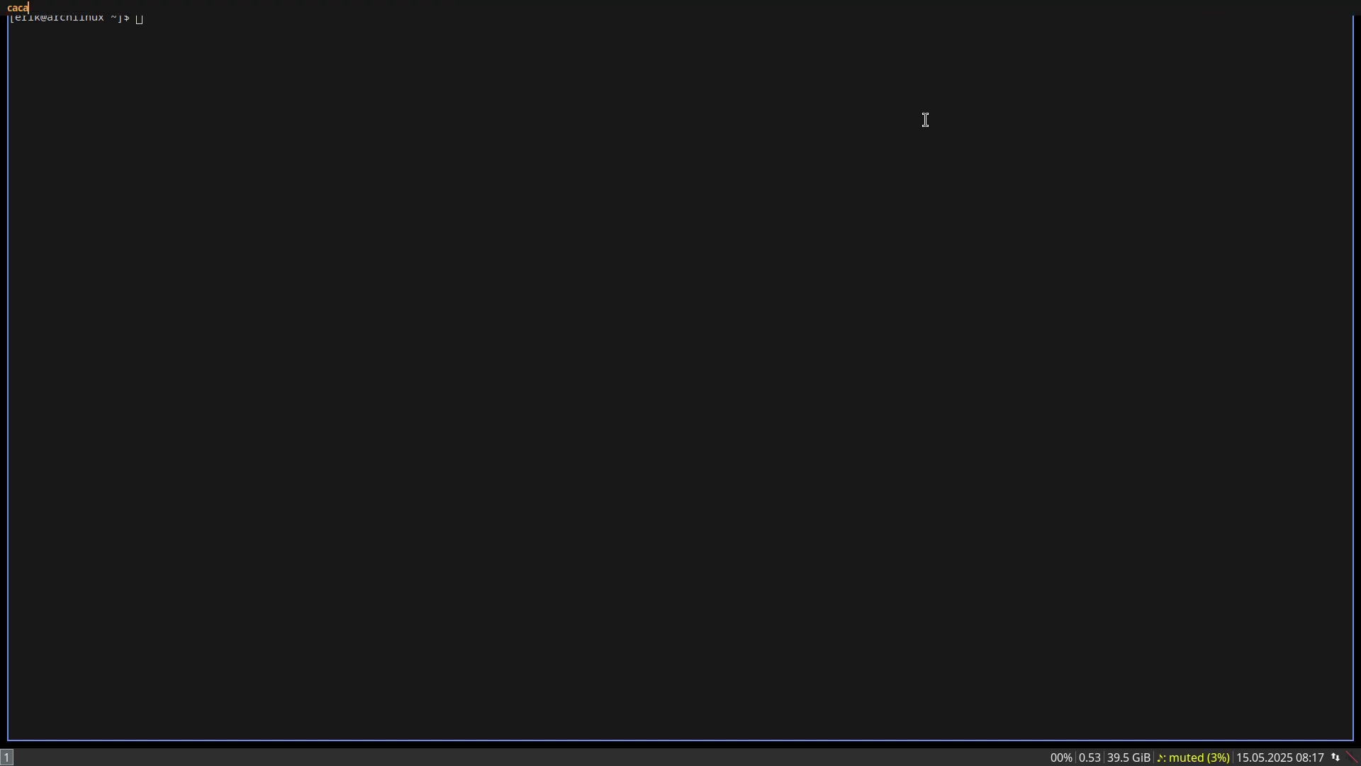
{"action": "key", "text": "BackSpace"}
{"action": "key", "text": "BackSpace"}
{"action": "key", "text": "BackSpace"}
{"action": "key", "text": "BackSpace"}
{"action": "type", "text": "fire"}
{"action": "key", "text": "BackSpace"}
{"action": "key", "text": "BackSpace"}
{"action": "key", "text": "BackSpace"}
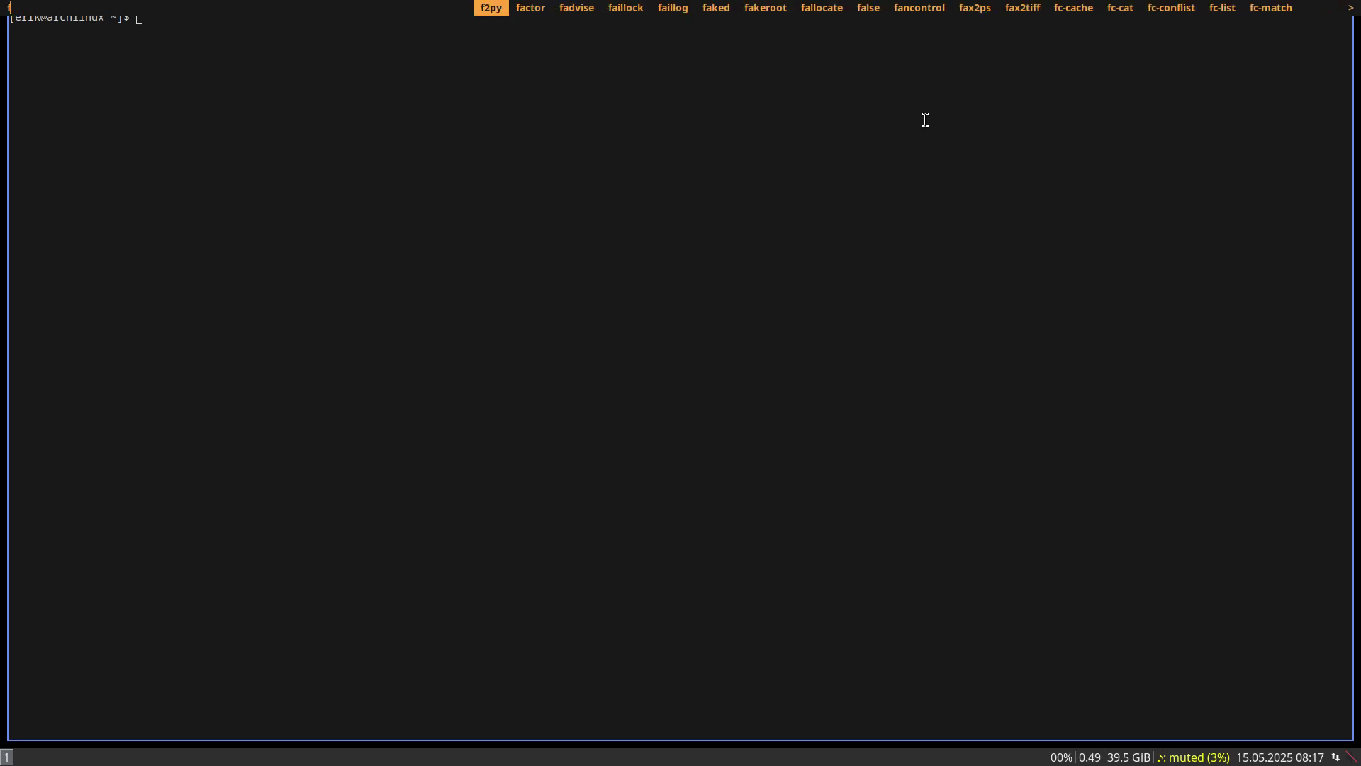
{"action": "key", "text": "Escape"}
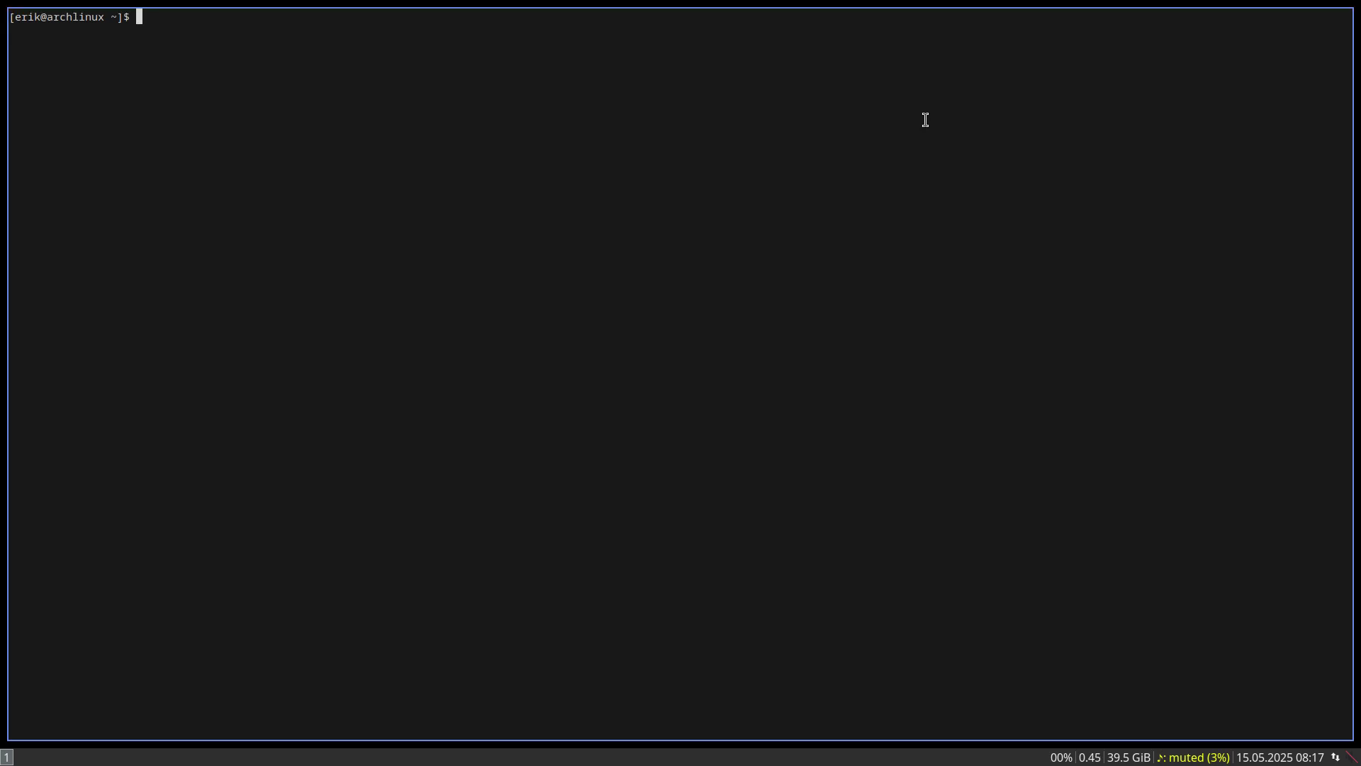
{"action": "key", "text": "super+shift+e"}
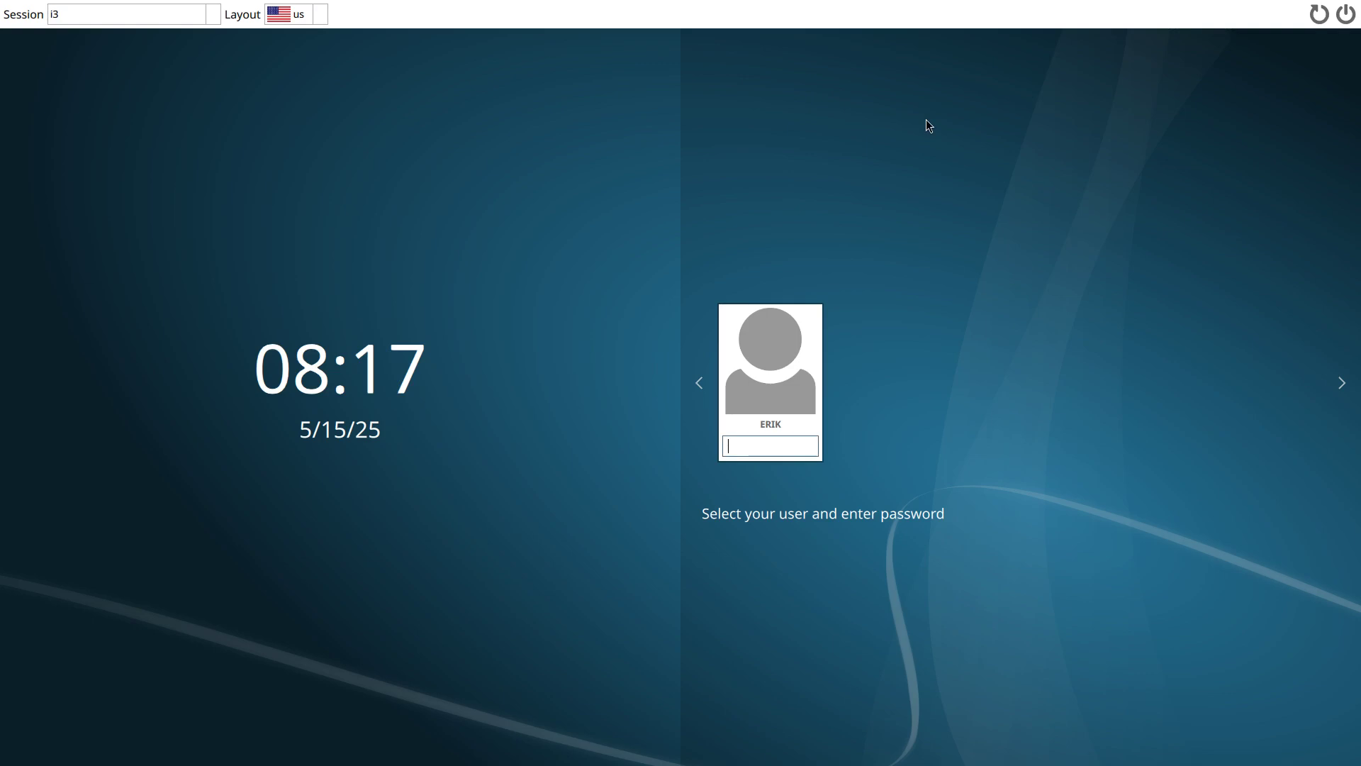
Switch the SDDM session to Plasma (X11) and focus the password field.
{"action": "left_click", "coordinate": [171, 21]}
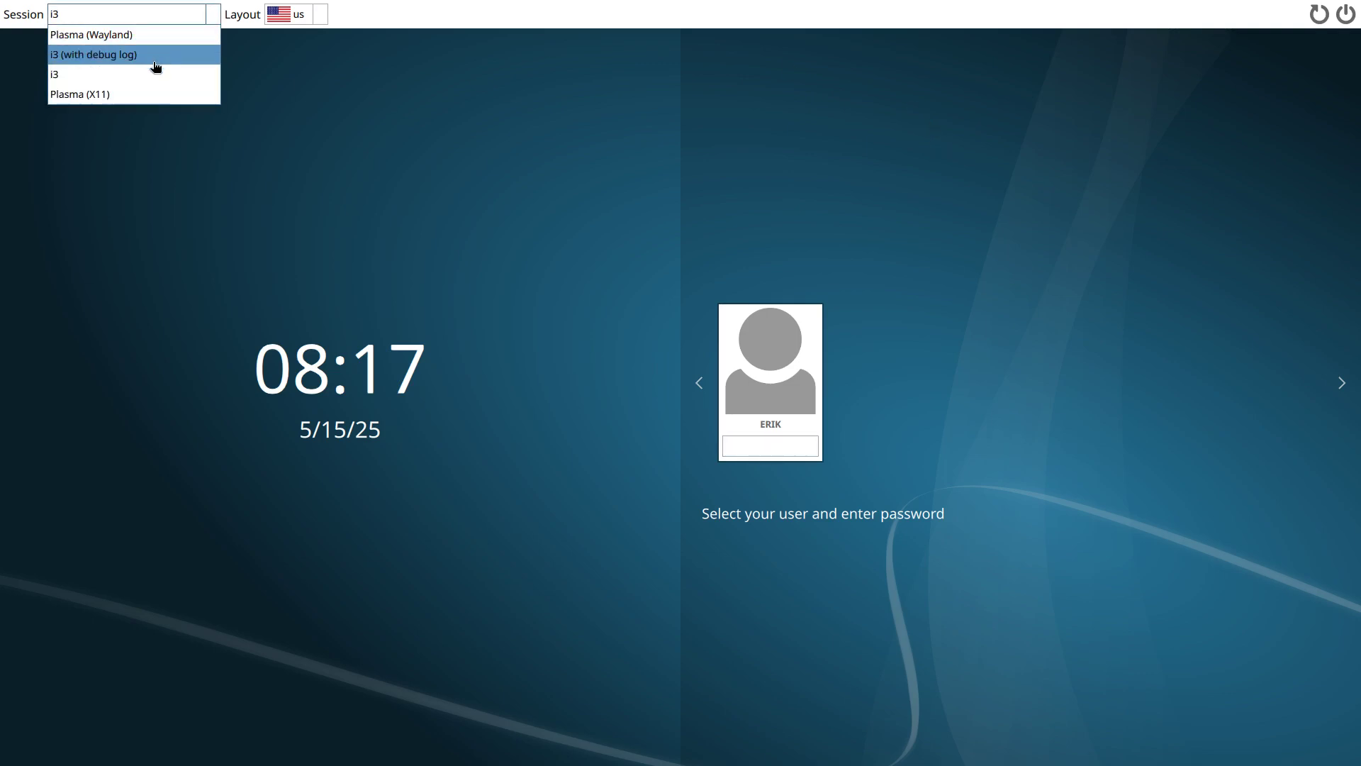
{"action": "left_click", "coordinate": [135, 95]}
{"action": "left_click", "coordinate": [753, 453]}
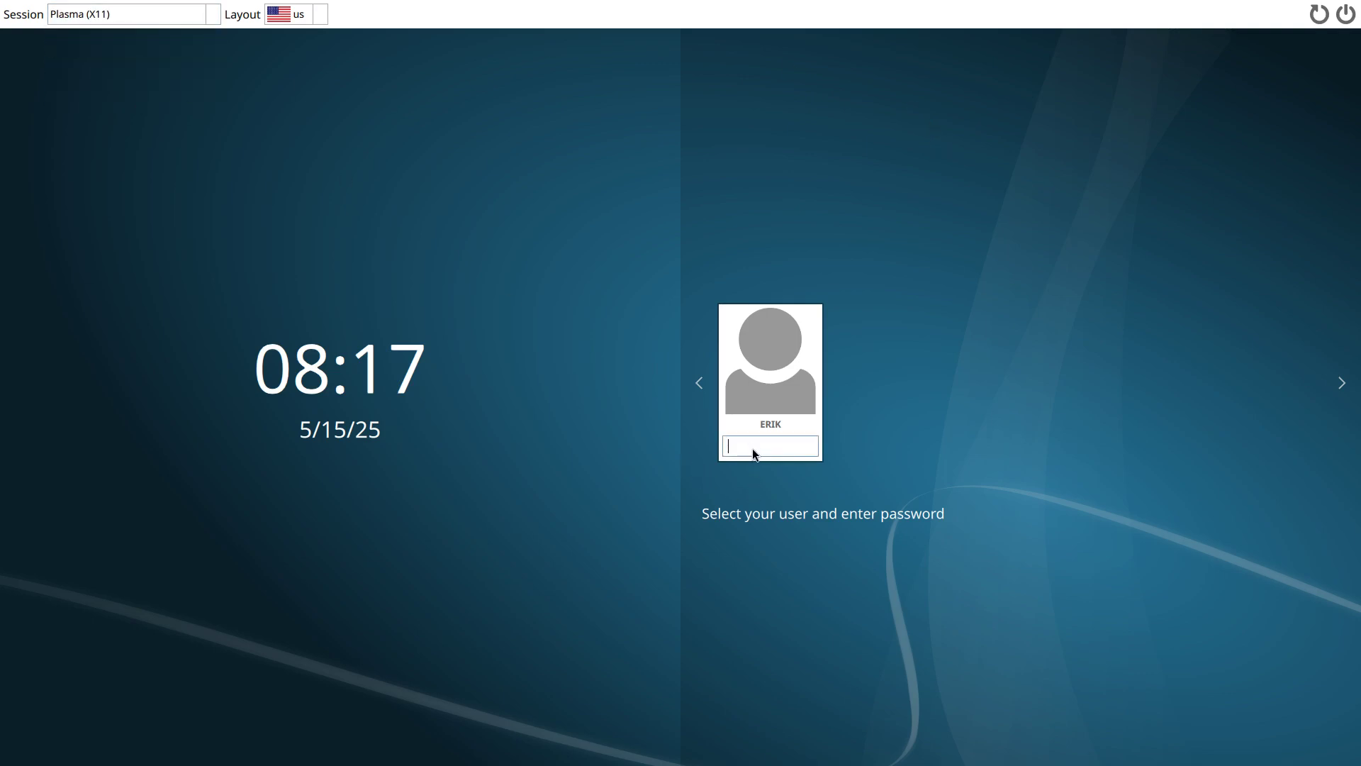